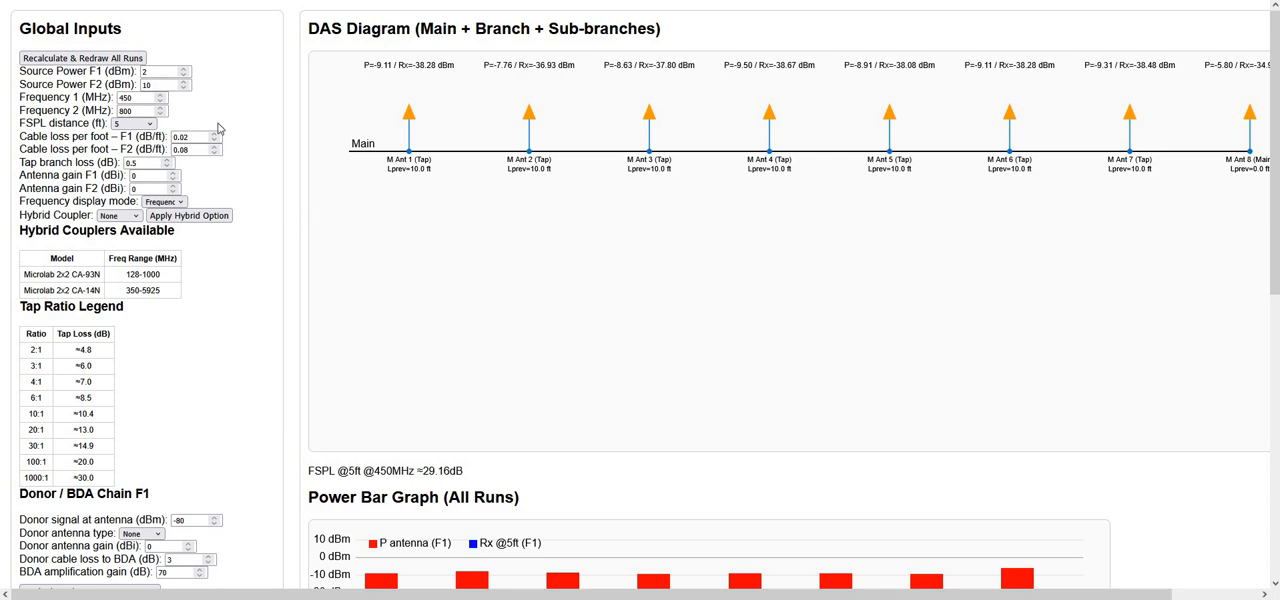
Recalculate and redraw all runs, then review the power bar graph for the main run antennas
{"action": "left_click", "coordinate": [99, 58]}
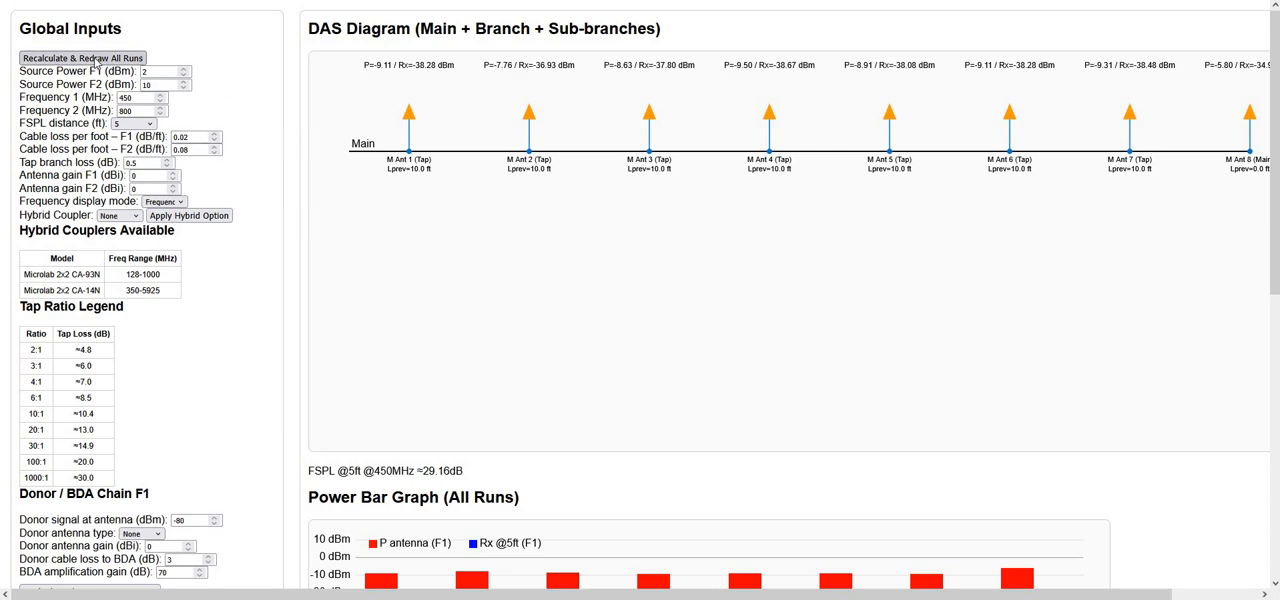
{"action": "left_click", "coordinate": [99, 58]}
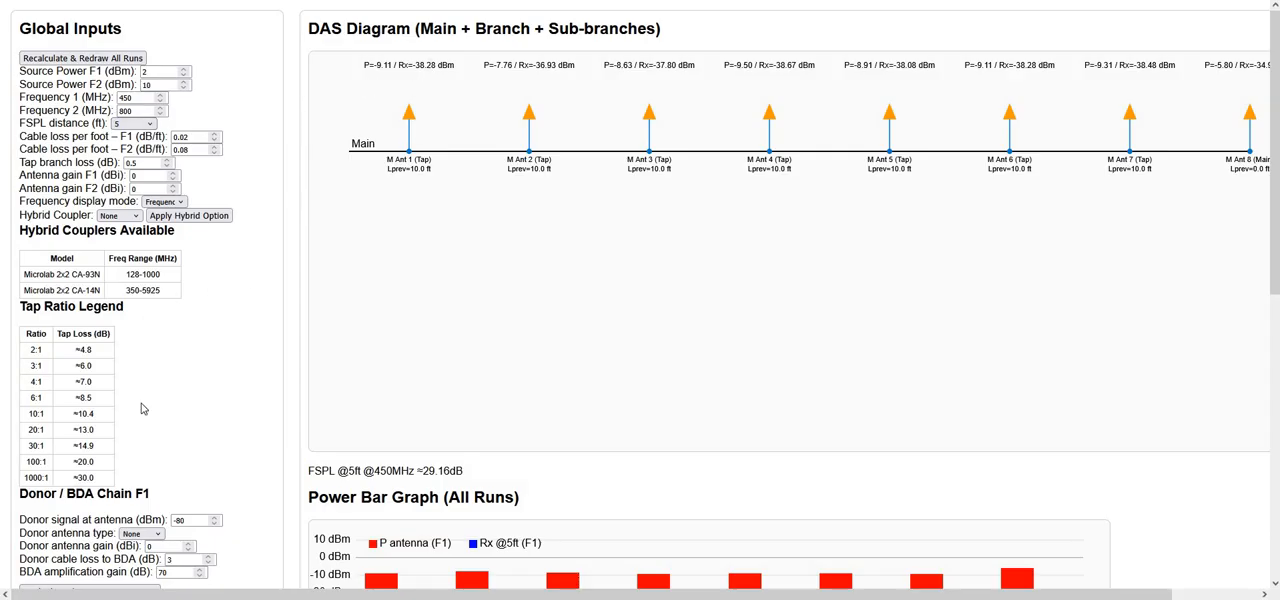
{"action": "scroll", "coordinate": [143, 419], "scroll_direction": "down", "scroll_amount": 5}
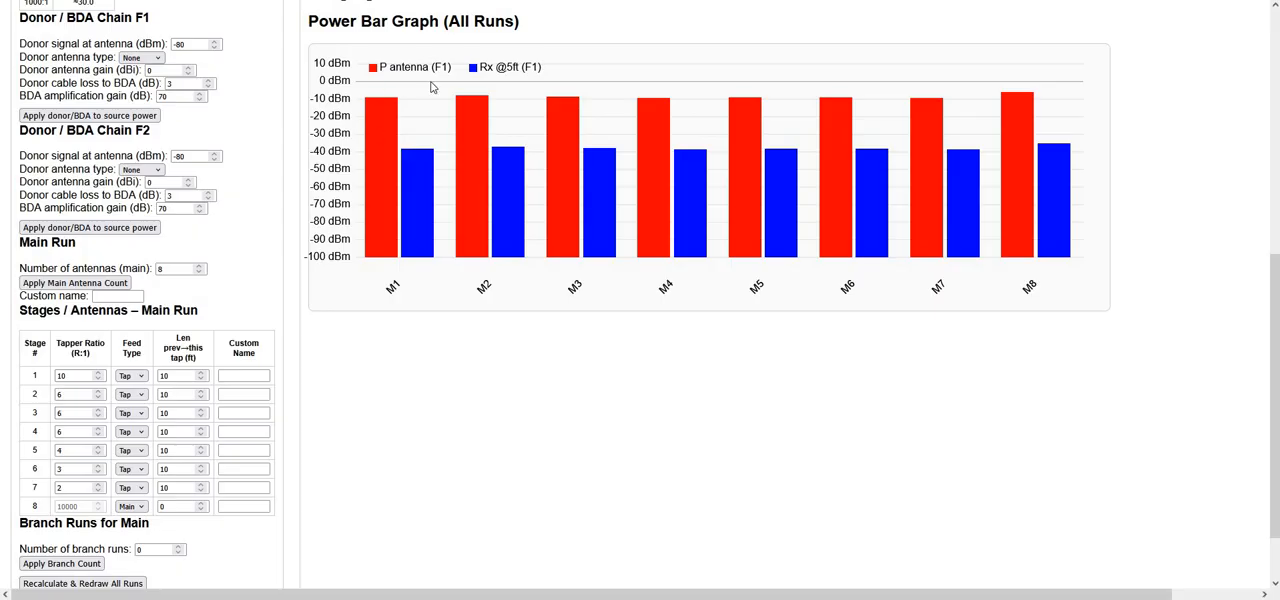
{"action": "scroll", "coordinate": [437, 86], "scroll_direction": "up", "scroll_amount": 5}
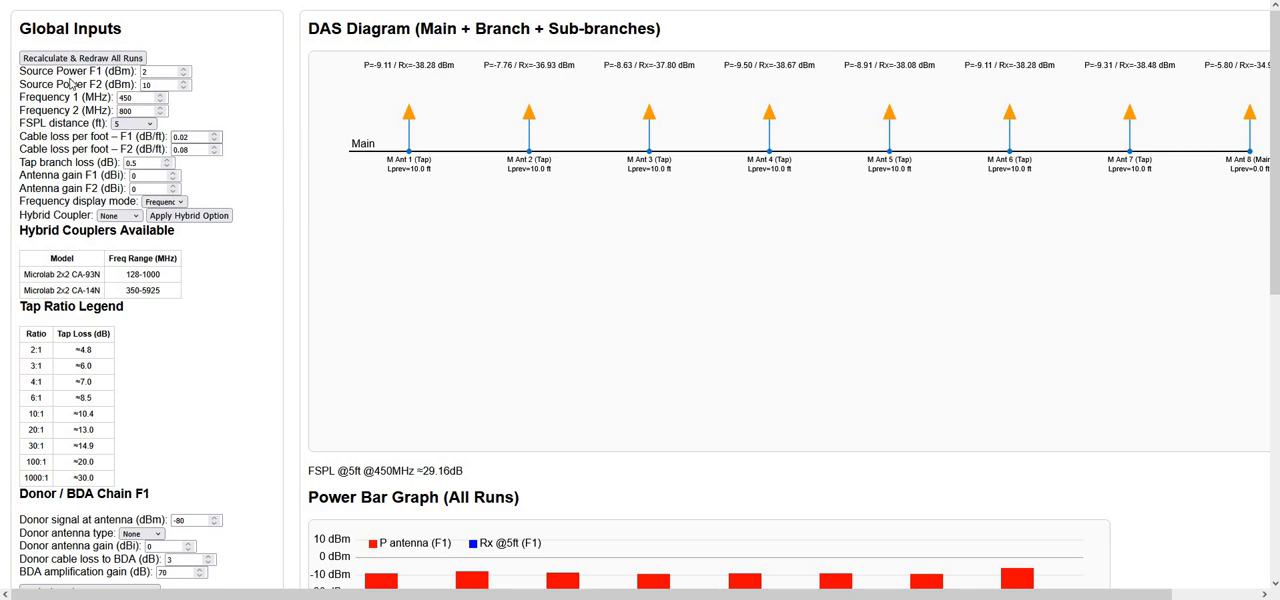
Set the FSPL distance to 10 ft and recalculate all runs
{"action": "left_click", "coordinate": [135, 123]}
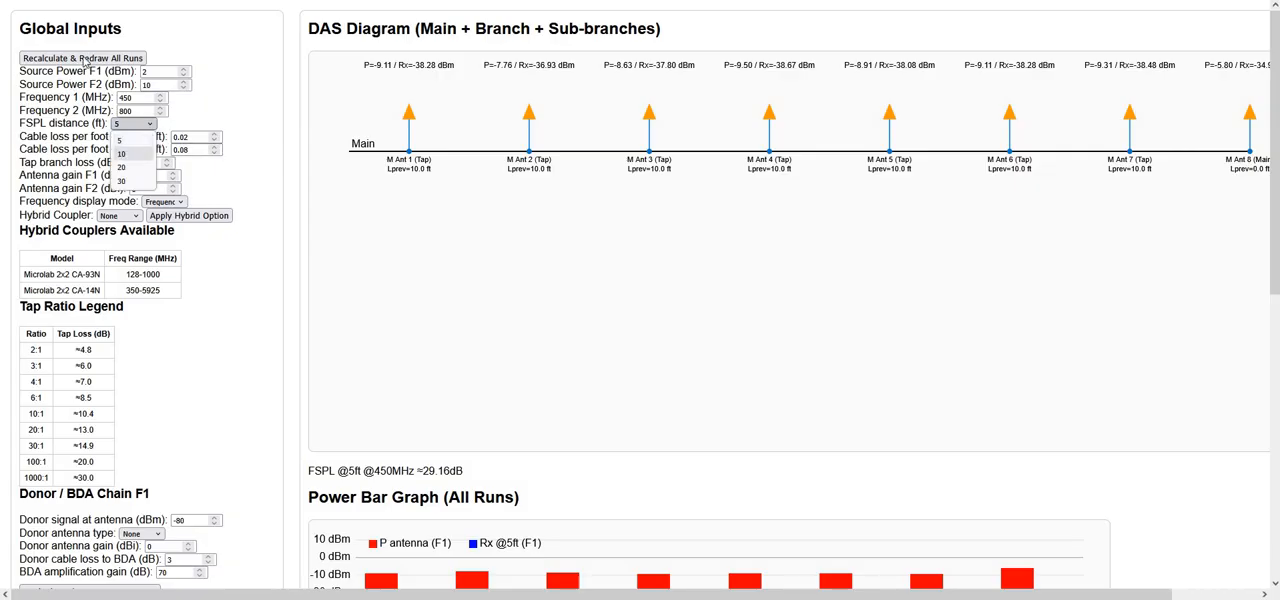
{"action": "left_click", "coordinate": [121, 153]}
{"action": "left_click", "coordinate": [82, 58]}
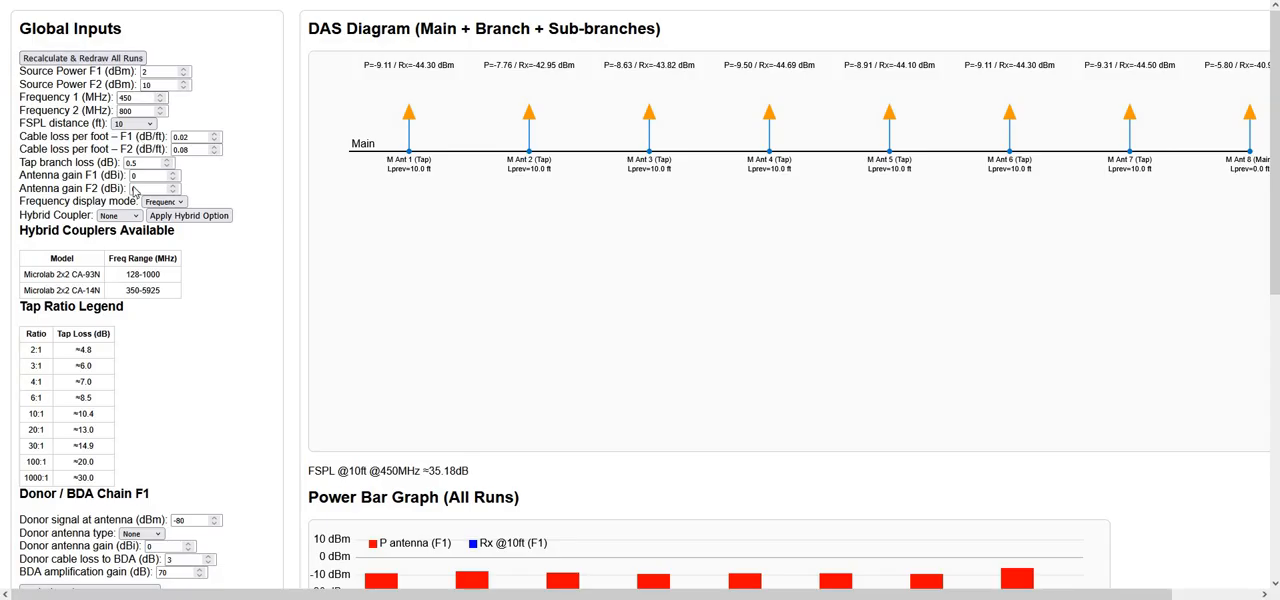
Set the FSPL distance to 30 ft in the global inputs
{"action": "left_click", "coordinate": [135, 123]}
{"action": "left_click", "coordinate": [121, 179]}
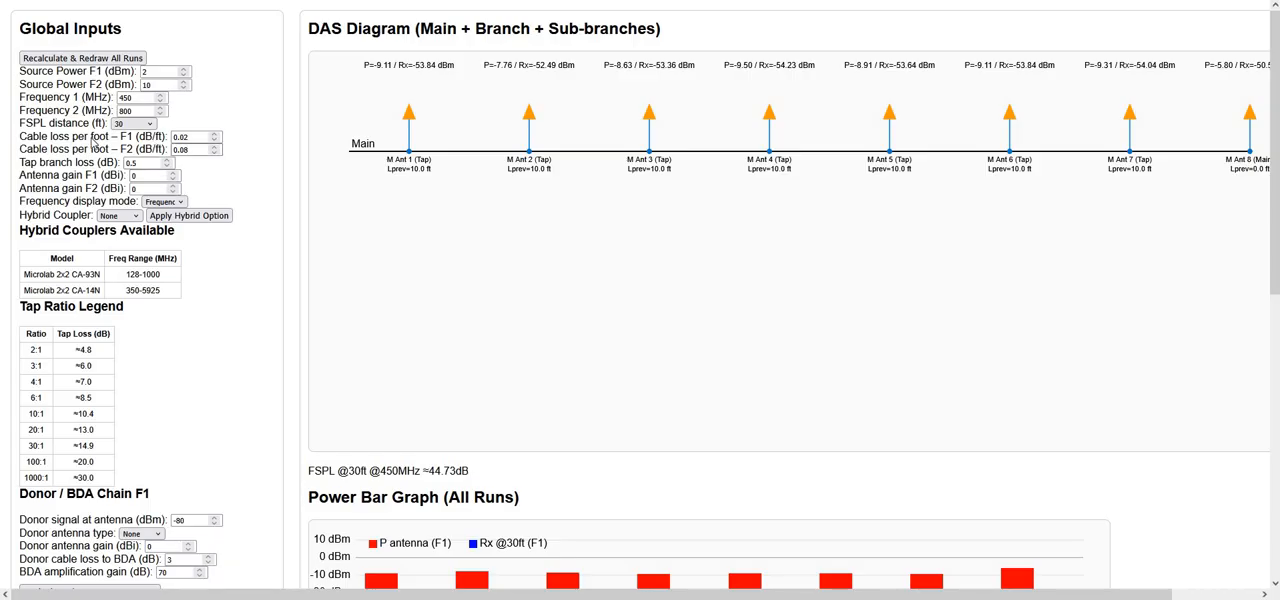
{"action": "left_click", "coordinate": [160, 140]}
{"action": "left_click", "coordinate": [145, 161]}
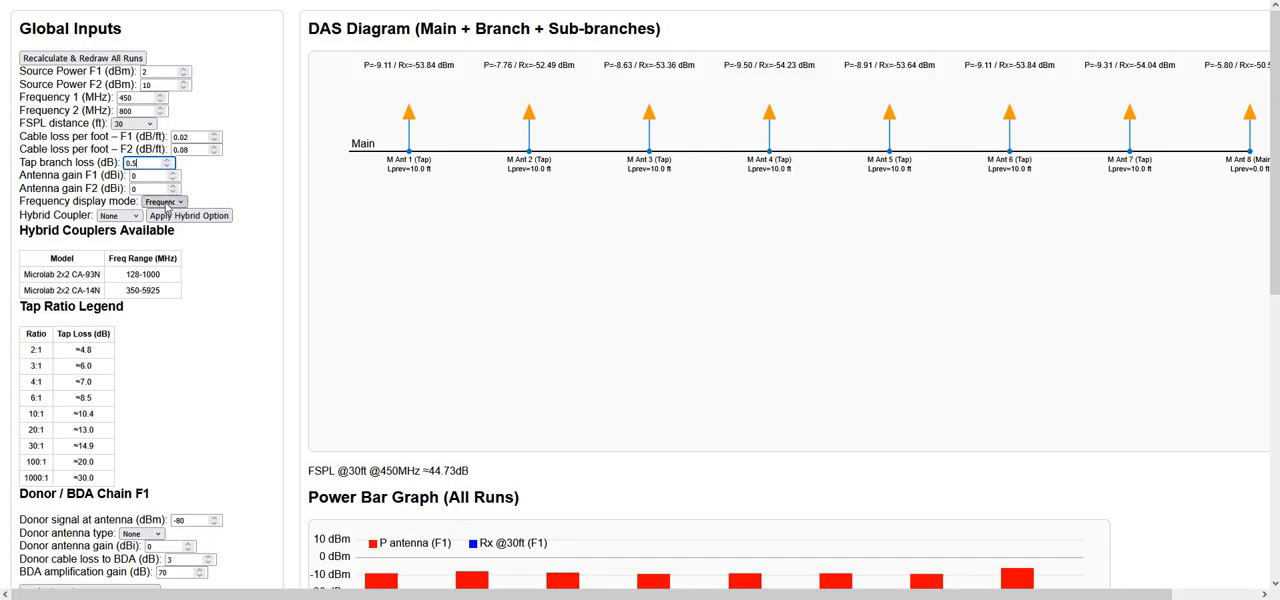
Set the frequency display mode to both frequencies and redraw all runs
{"action": "left_click", "coordinate": [176, 202]}
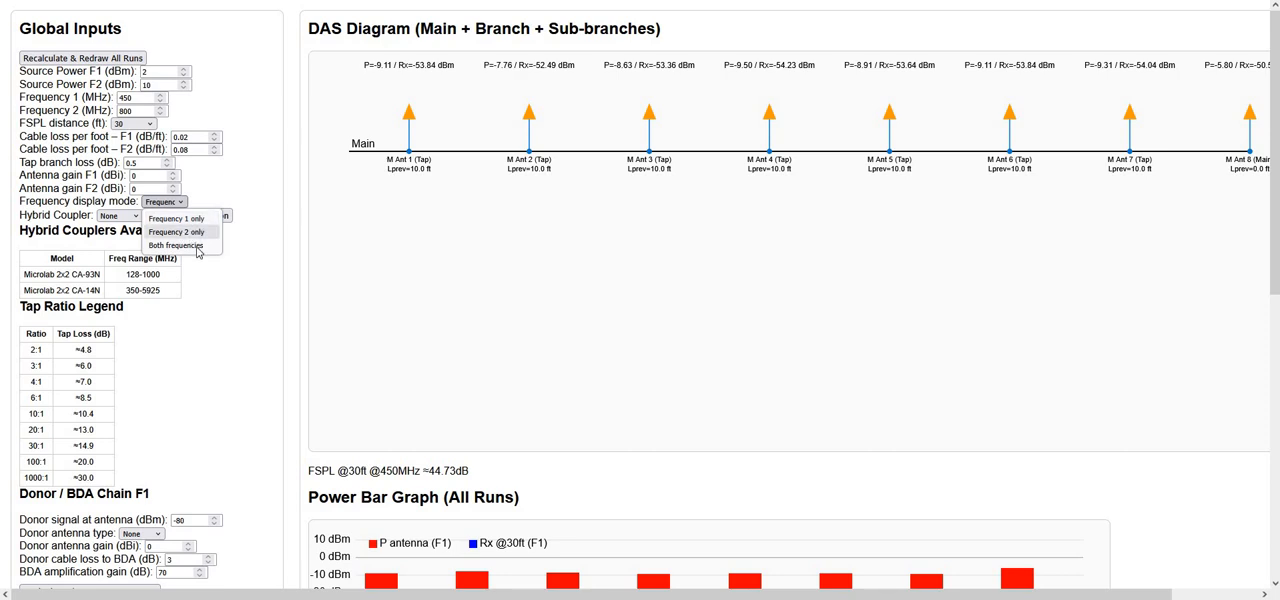
{"action": "left_click", "coordinate": [176, 245]}
{"action": "left_click", "coordinate": [115, 58]}
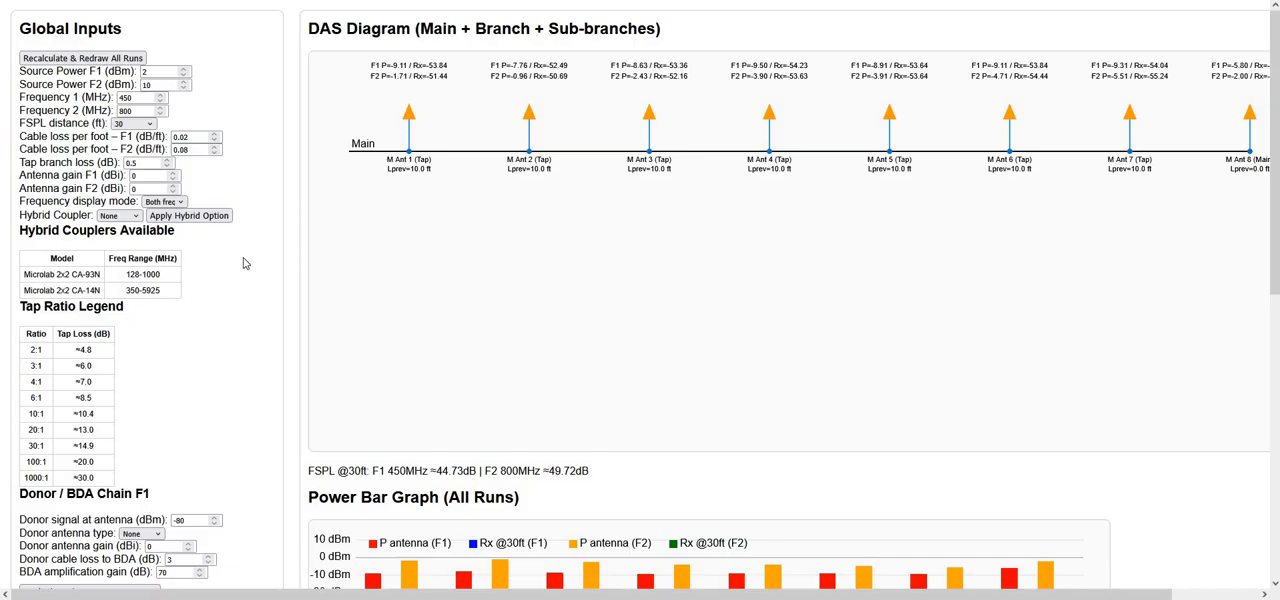
Choose the CA-93N hybrid coupler and apply it to the DAS layout
{"action": "left_click", "coordinate": [142, 220]}
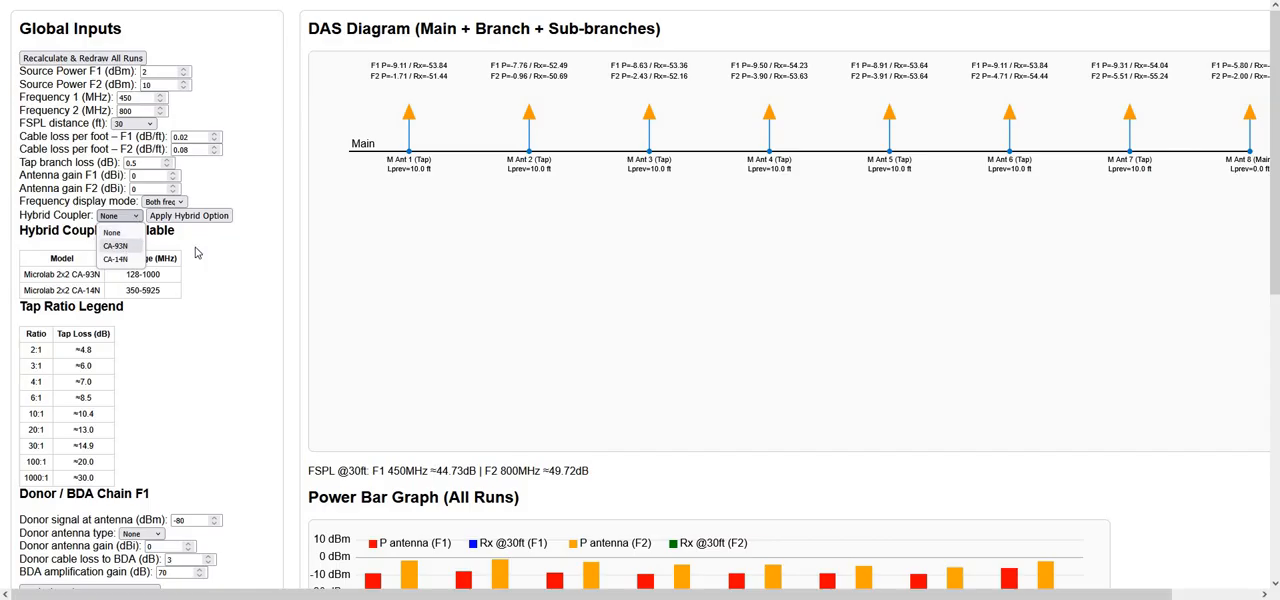
{"action": "left_click", "coordinate": [72, 274]}
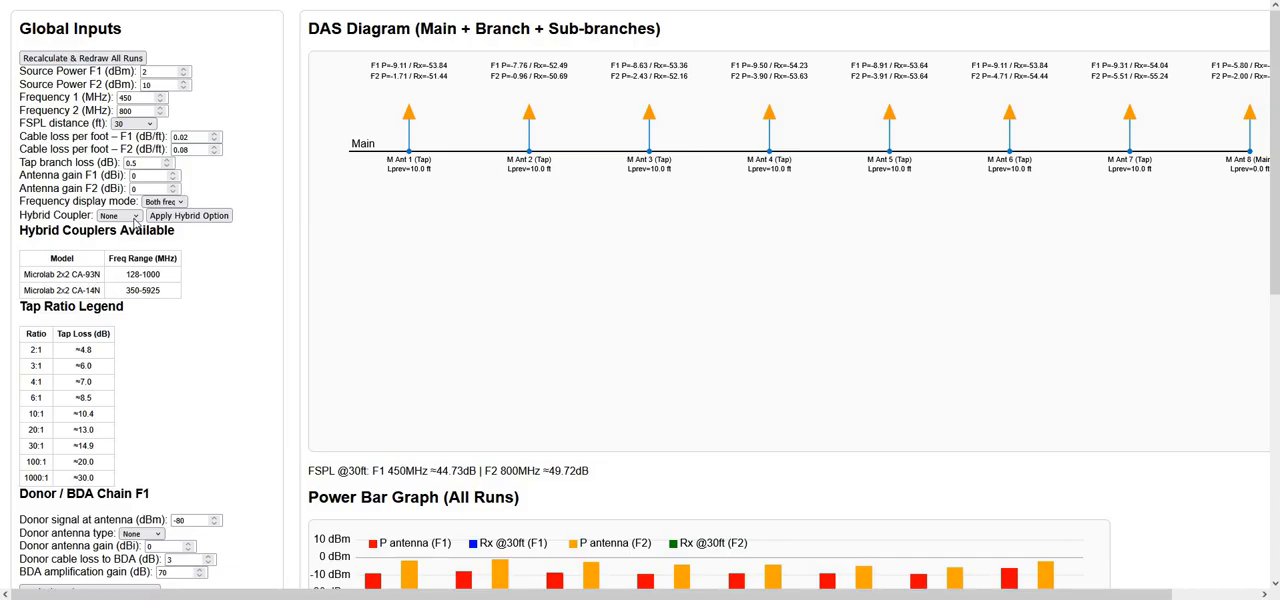
{"action": "left_click", "coordinate": [134, 216]}
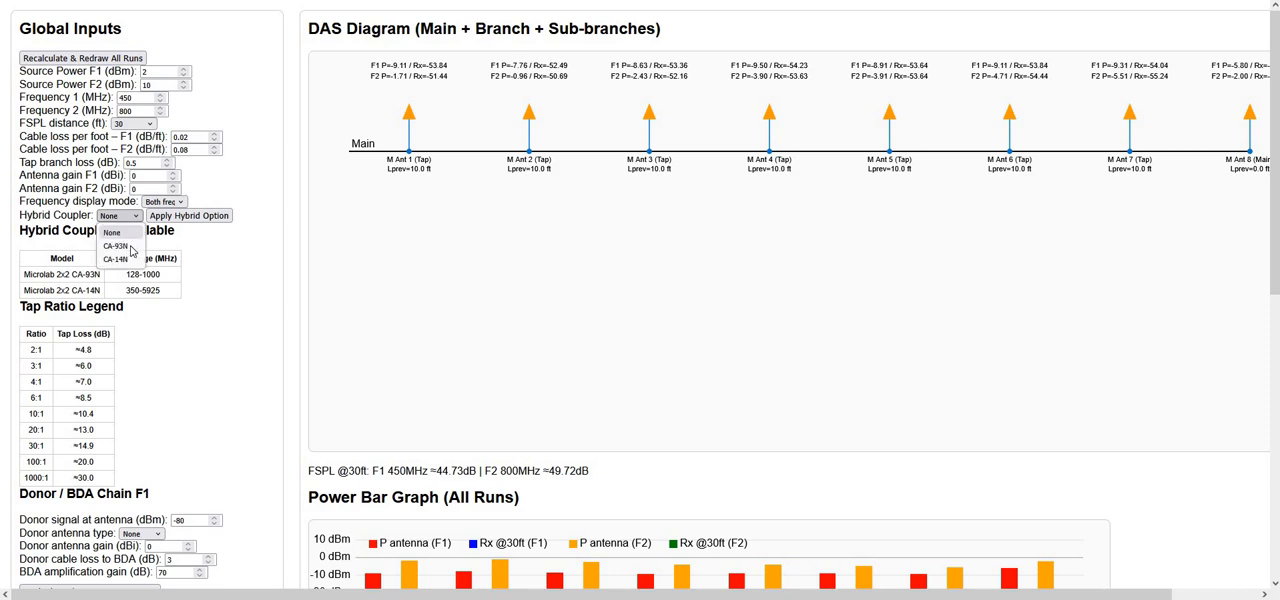
{"action": "left_click", "coordinate": [131, 247]}
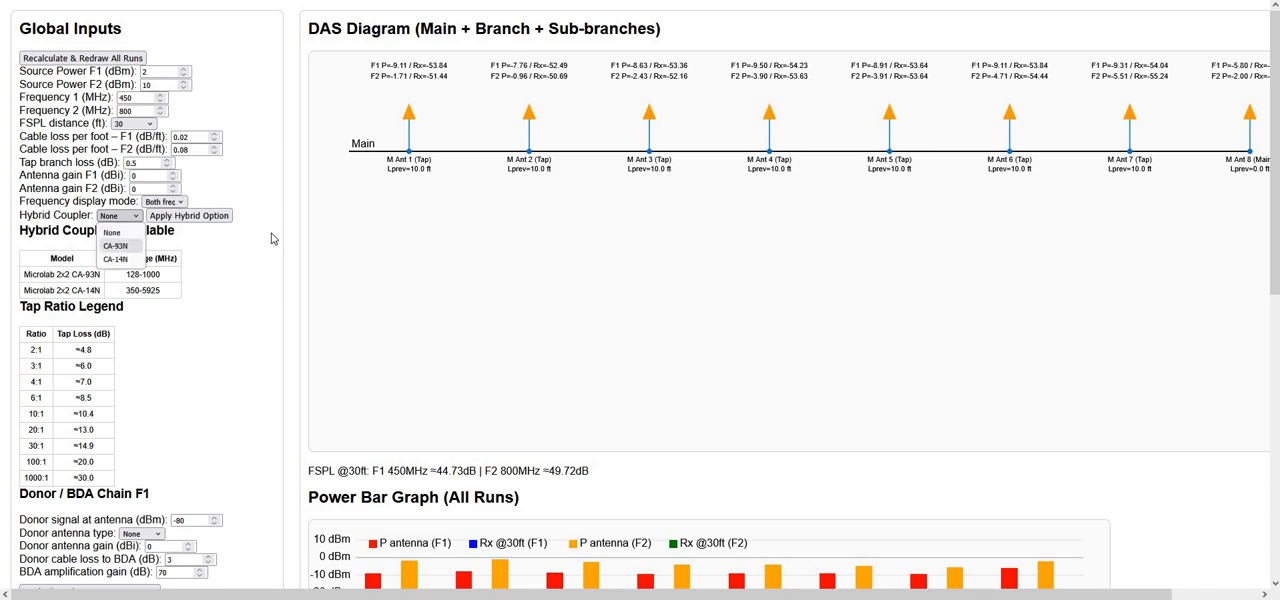
{"action": "left_click", "coordinate": [200, 222]}
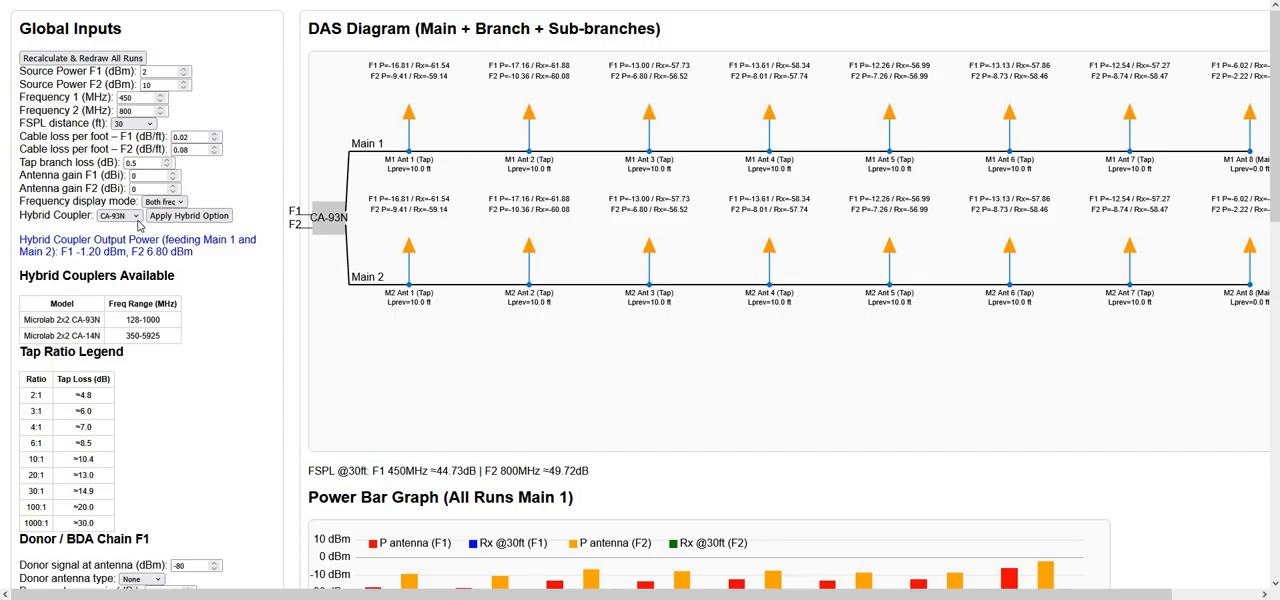
Set the hybrid coupler to None and apply it to return to a single main run
{"action": "left_click", "coordinate": [123, 217]}
{"action": "left_click", "coordinate": [115, 231]}
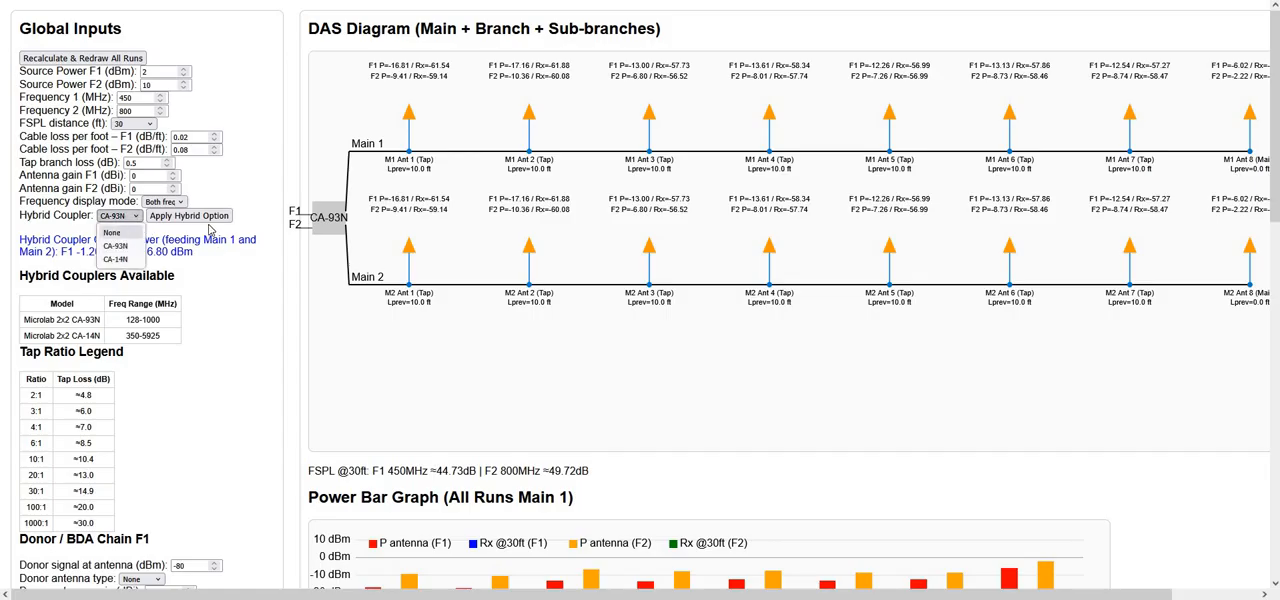
{"action": "left_click", "coordinate": [190, 216]}
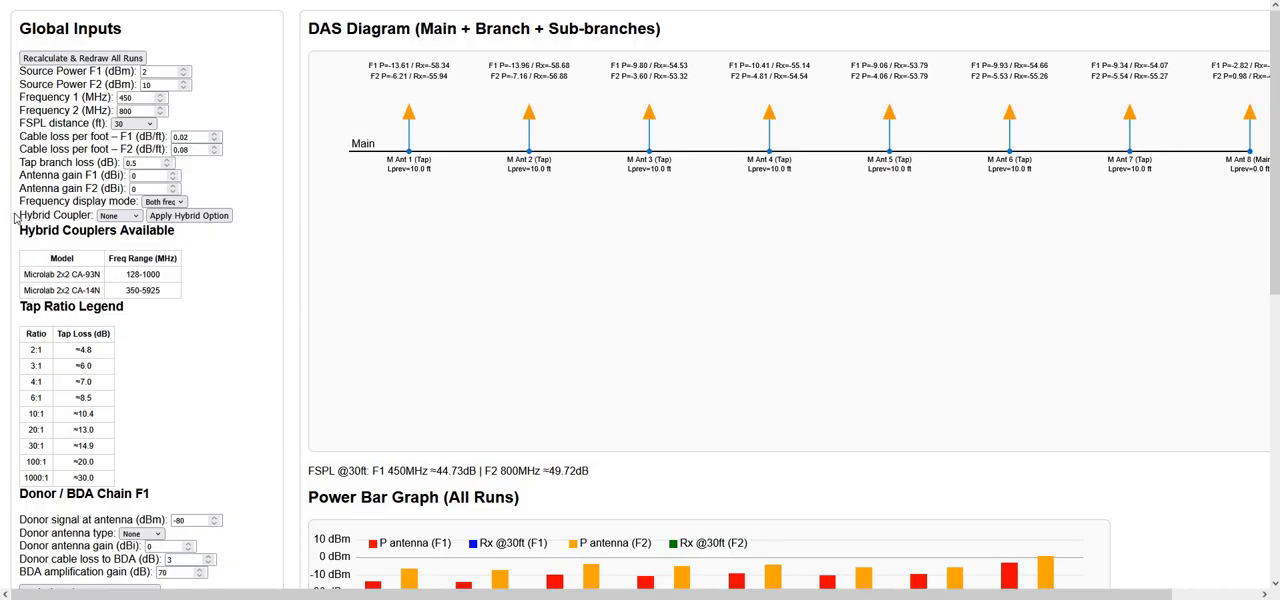
Examine the tap ratio legend, the F1 and F2 donor/BDA chains, the main run stages and the power bar graph
{"action": "scroll", "coordinate": [94, 220], "scroll_direction": "down", "scroll_amount": 3}
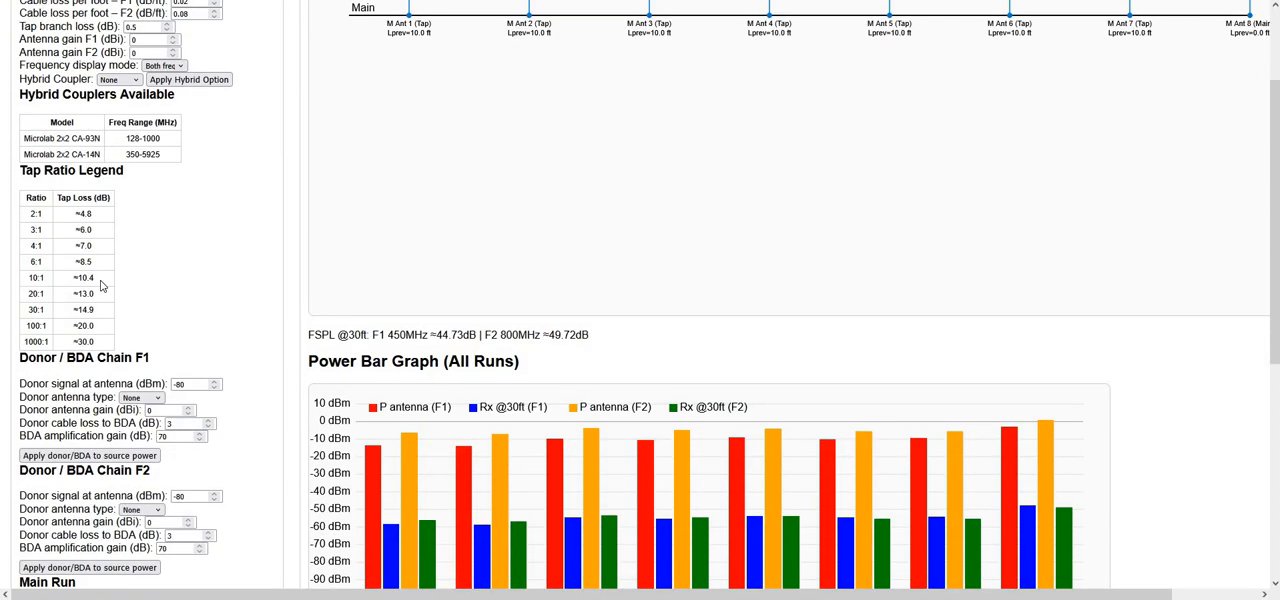
{"action": "scroll", "coordinate": [72, 212], "scroll_direction": "down", "scroll_amount": 2}
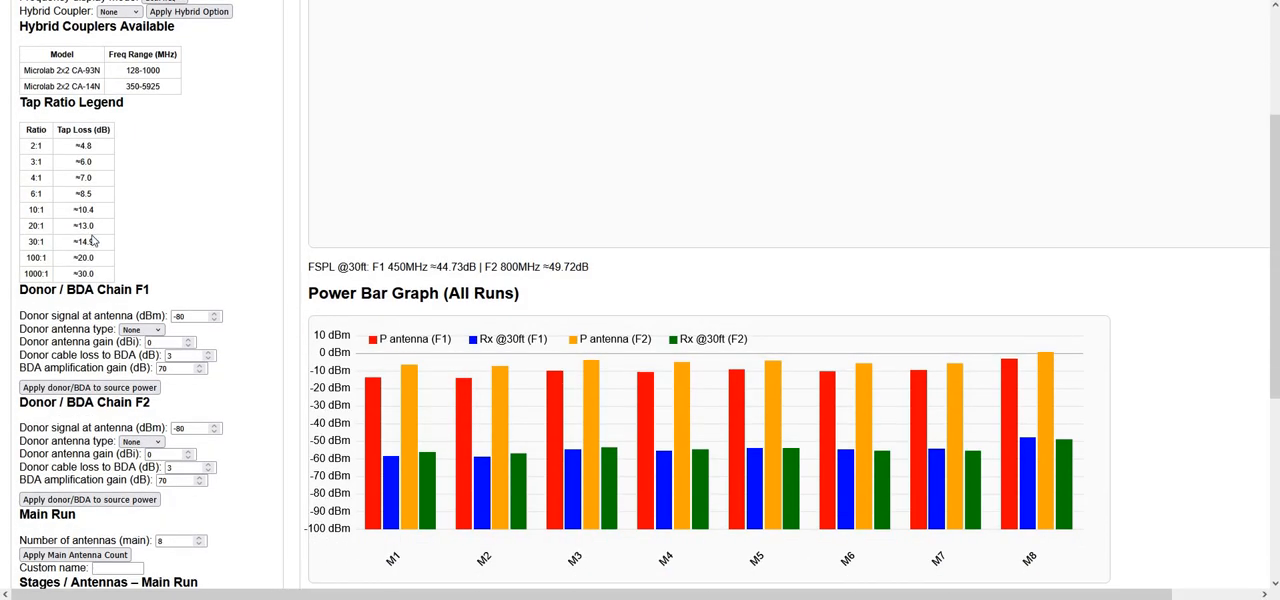
{"action": "scroll", "coordinate": [66, 177], "scroll_direction": "down", "scroll_amount": 3}
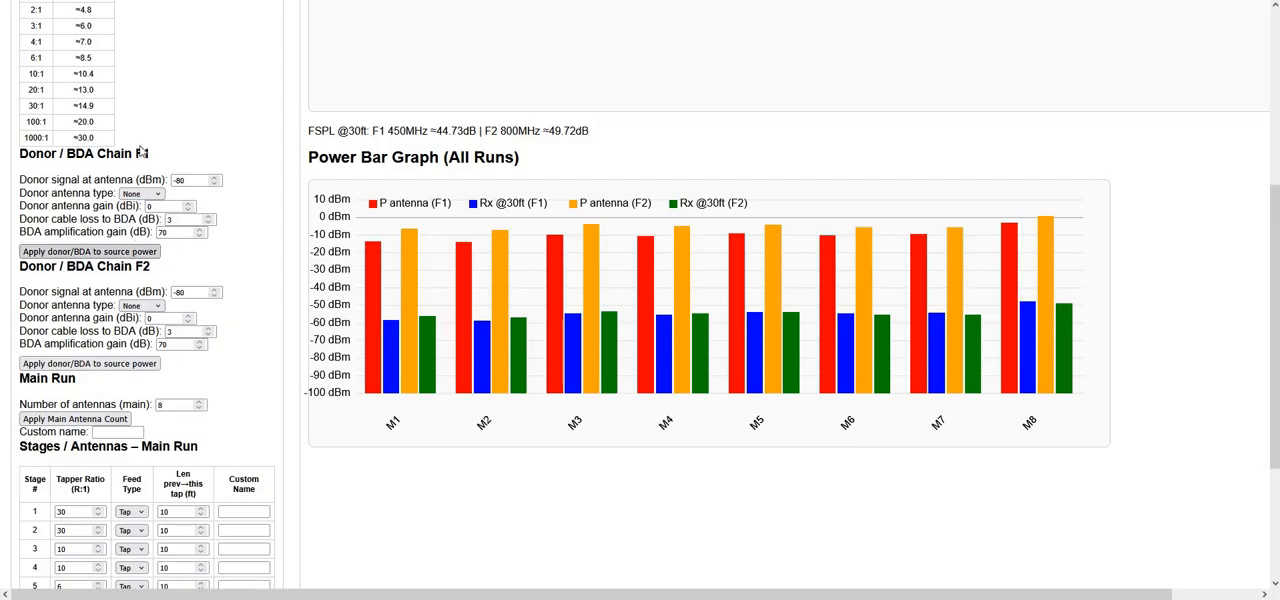
{"action": "scroll", "coordinate": [131, 101], "scroll_direction": "up", "scroll_amount": 3}
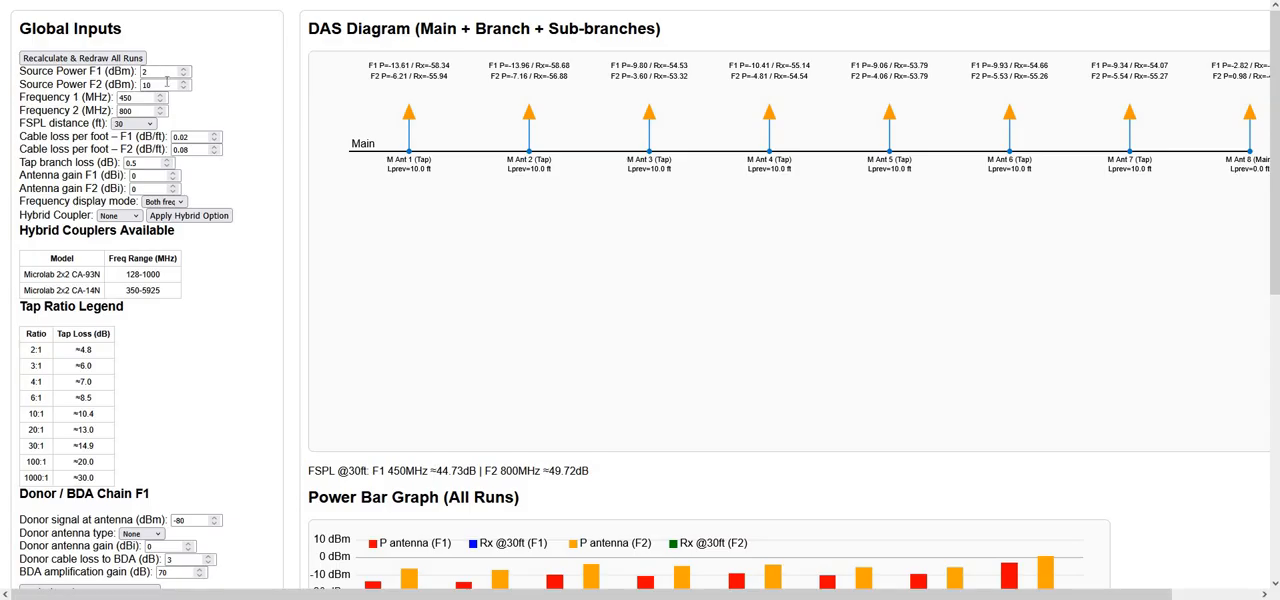
{"action": "scroll", "coordinate": [175, 390], "scroll_direction": "down", "scroll_amount": 1}
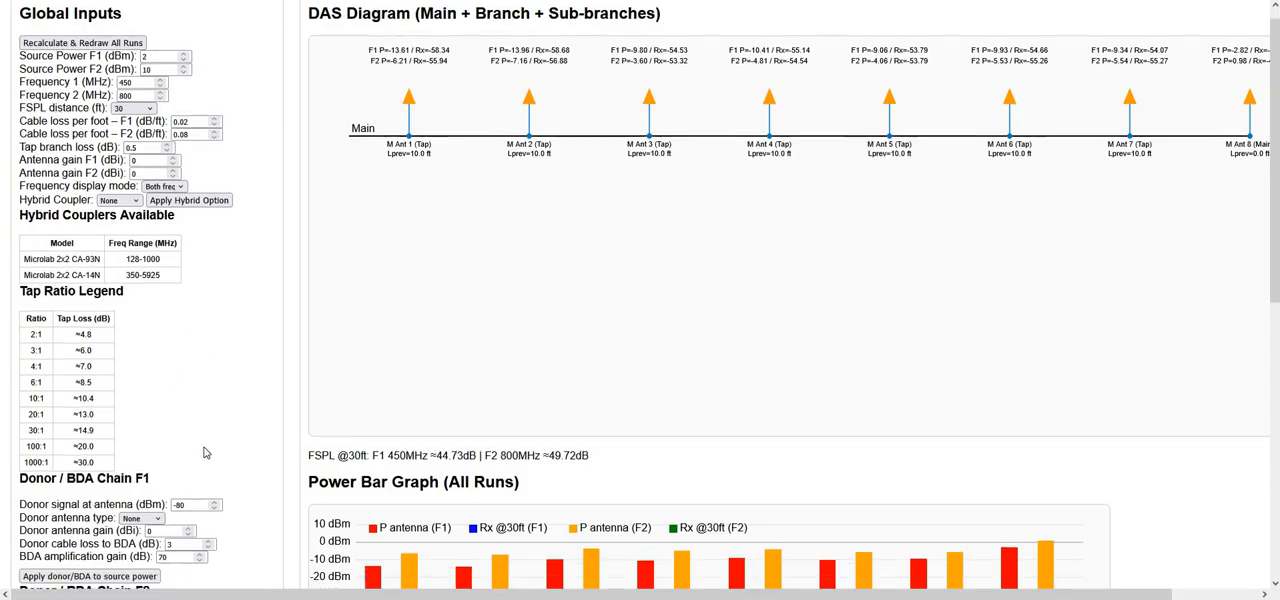
{"action": "scroll", "coordinate": [195, 428], "scroll_direction": "down", "scroll_amount": 2}
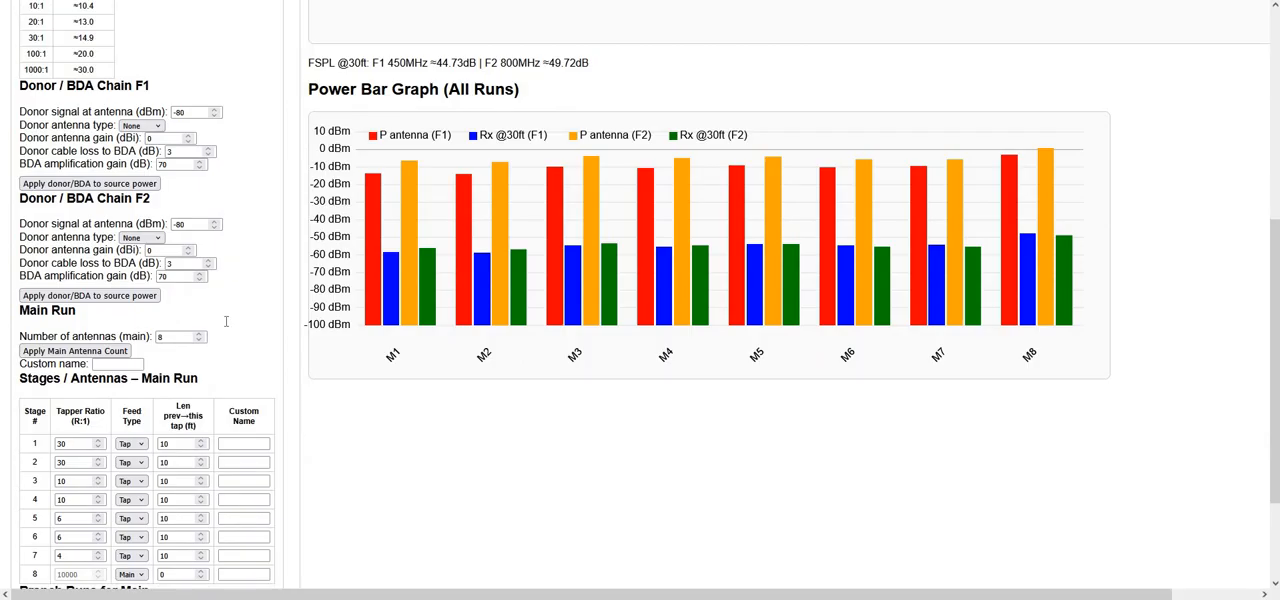
{"action": "scroll", "coordinate": [155, 258], "scroll_direction": "down", "scroll_amount": 1}
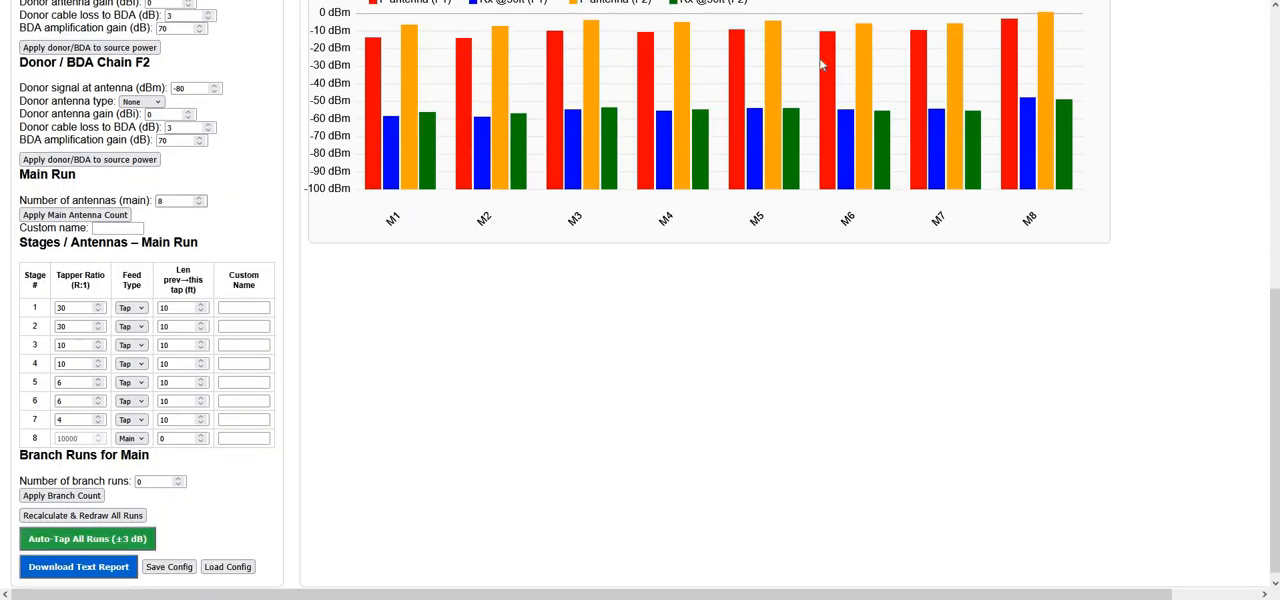
{"action": "scroll", "coordinate": [305, 491], "scroll_direction": "up", "scroll_amount": 2}
{"action": "scroll", "coordinate": [214, 263], "scroll_direction": "up", "scroll_amount": 2}
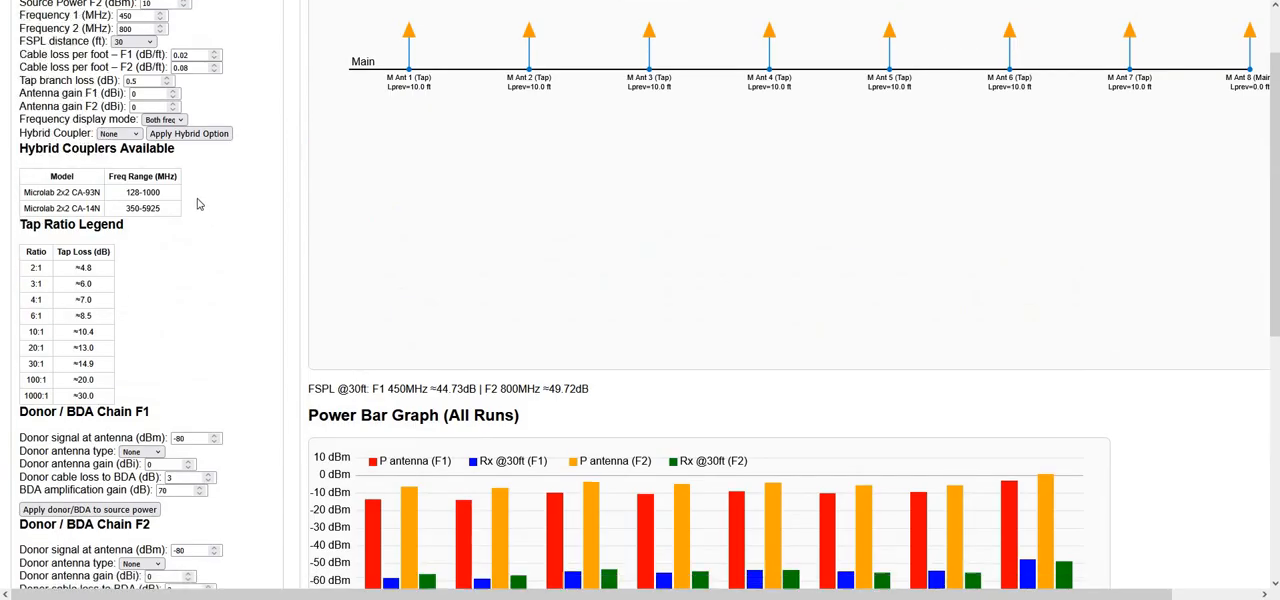
Set the number of main run antennas to 5, apply the count and redraw all runs
{"action": "scroll", "coordinate": [200, 205], "scroll_direction": "down", "scroll_amount": 4}
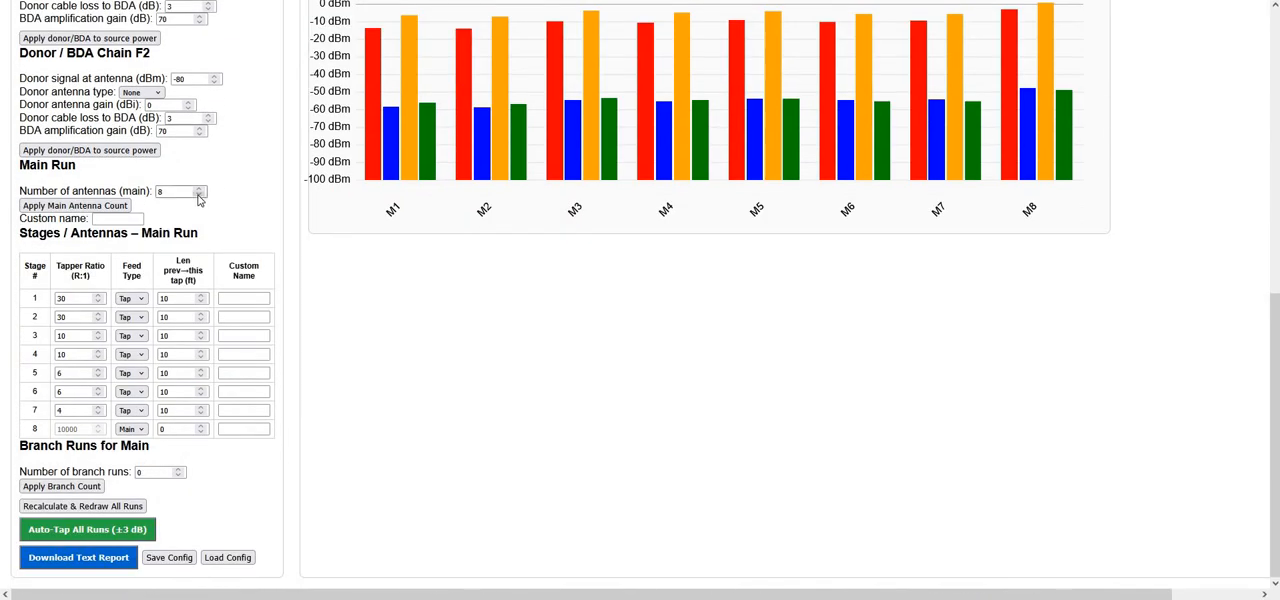
{"action": "left_click", "coordinate": [198, 195]}
{"action": "left_click", "coordinate": [198, 195]}
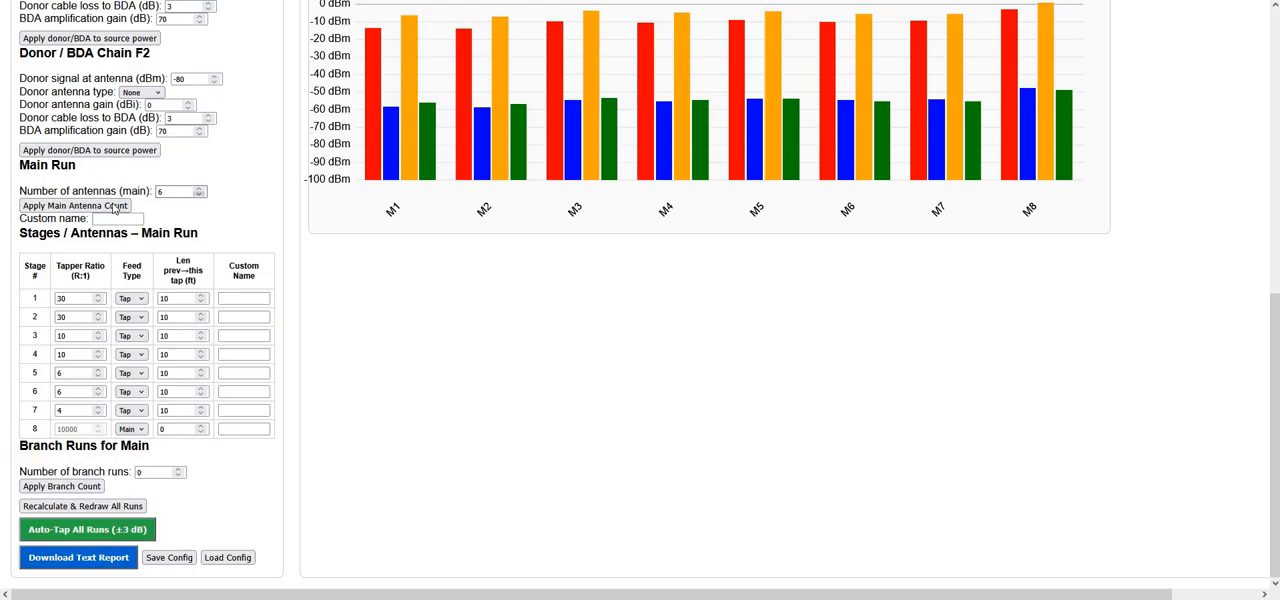
{"action": "left_click", "coordinate": [60, 206]}
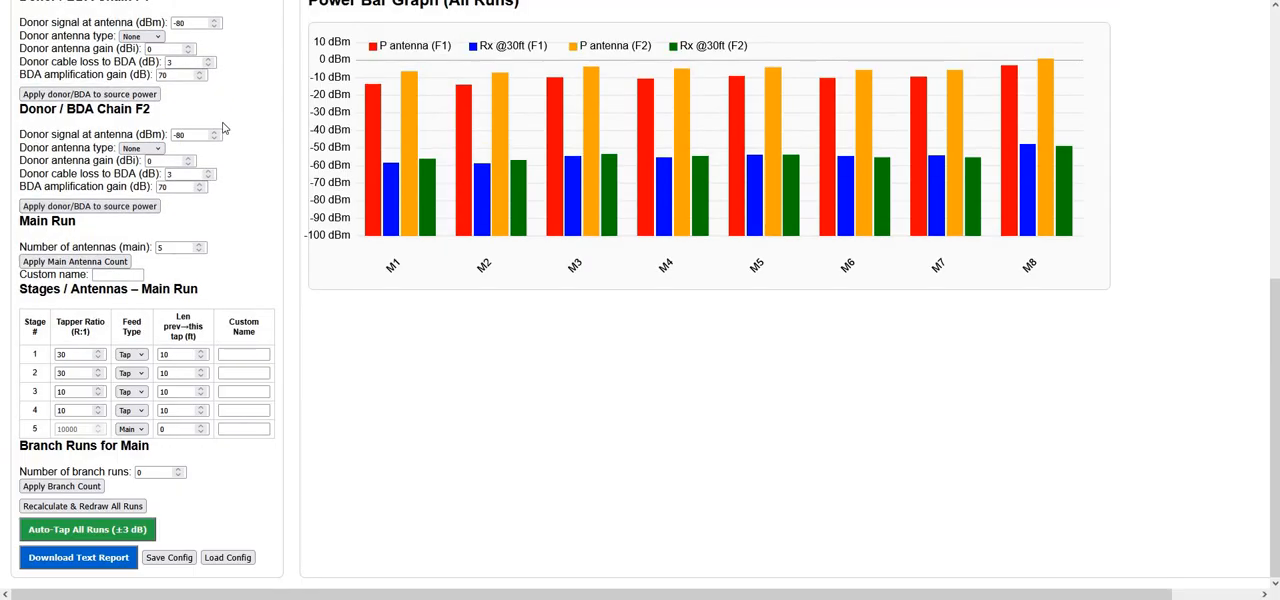
{"action": "scroll", "coordinate": [1200, 130], "scroll_direction": "up", "scroll_amount": 5}
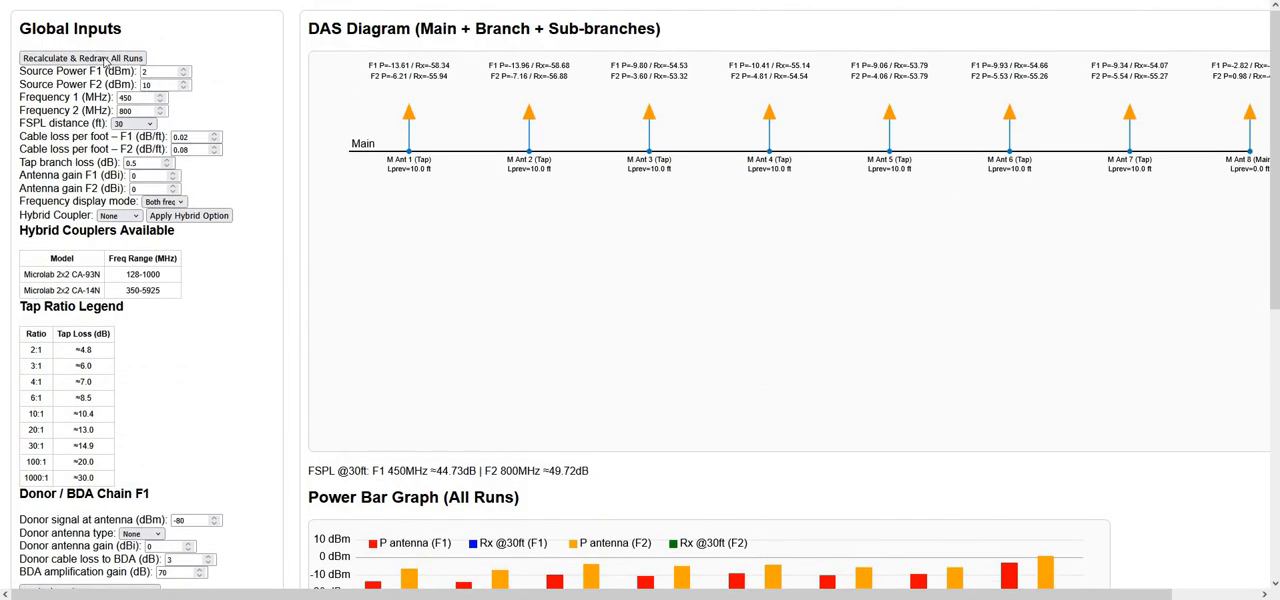
{"action": "left_click", "coordinate": [105, 61]}
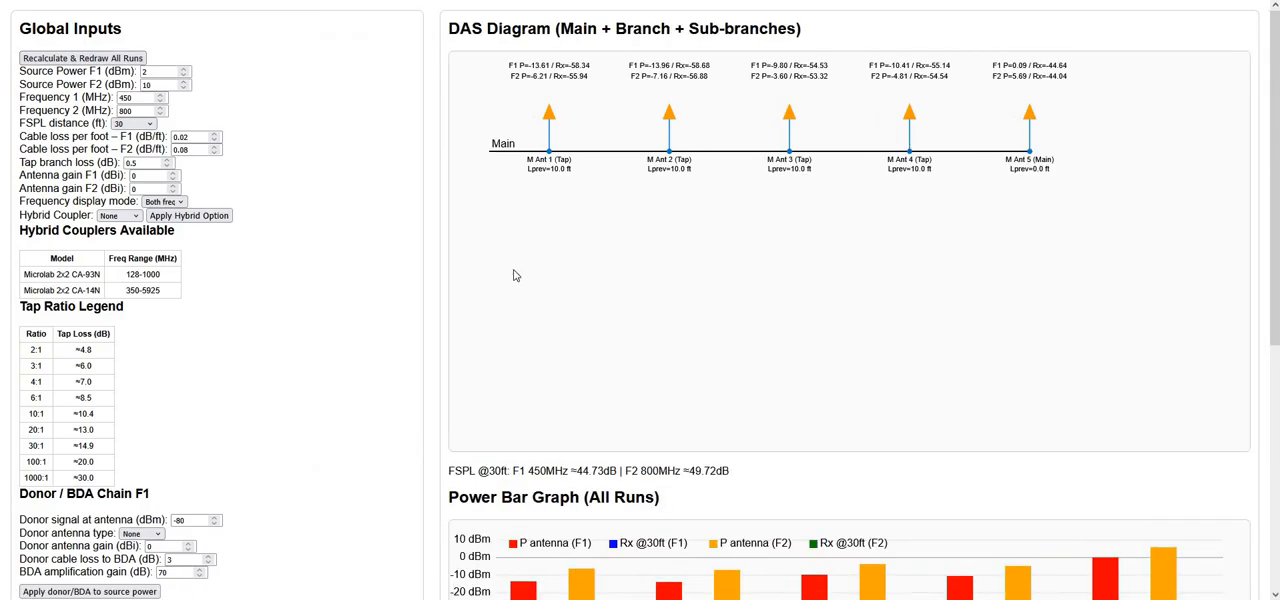
Examine the main run's stage table, the feed type options for stage 5, the power bar graph and the DAS diagram
{"action": "scroll", "coordinate": [734, 289], "scroll_direction": "down", "scroll_amount": 3}
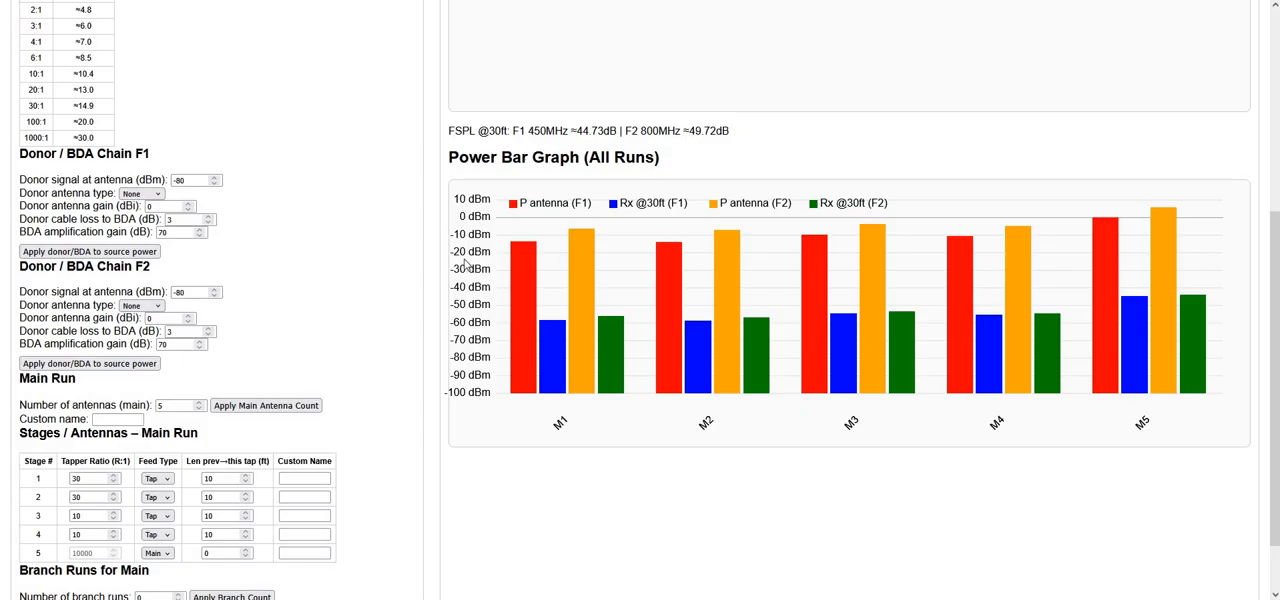
{"action": "scroll", "coordinate": [217, 213], "scroll_direction": "down", "scroll_amount": 2}
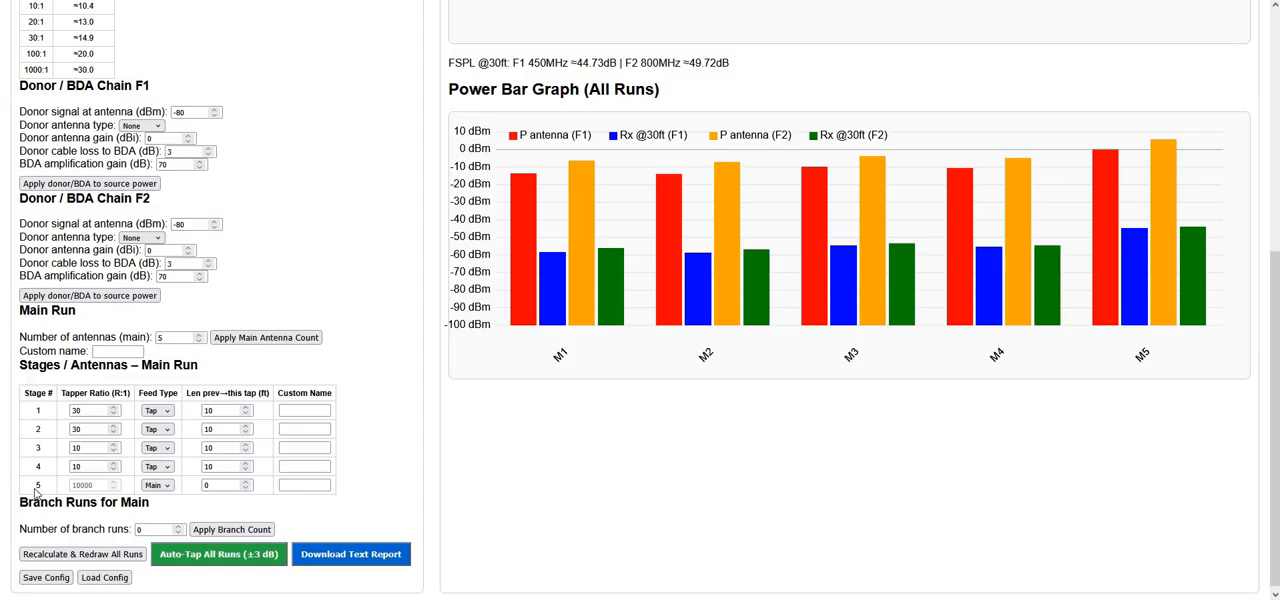
{"action": "scroll", "coordinate": [38, 483], "scroll_direction": "down", "scroll_amount": 1}
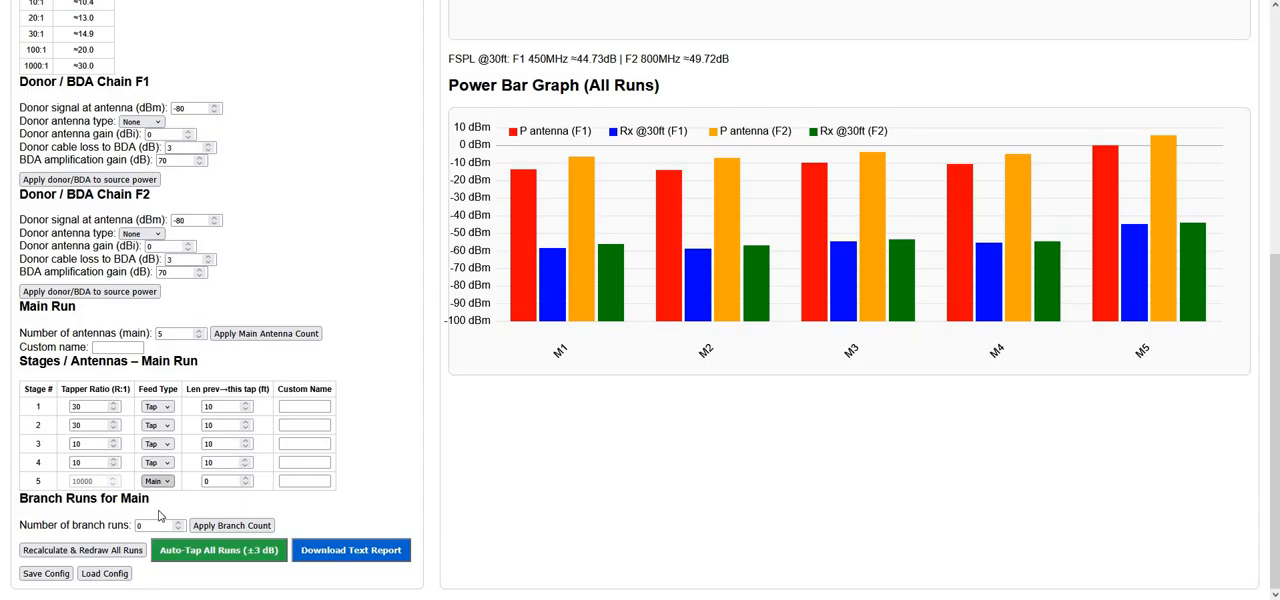
{"action": "left_click", "coordinate": [164, 483]}
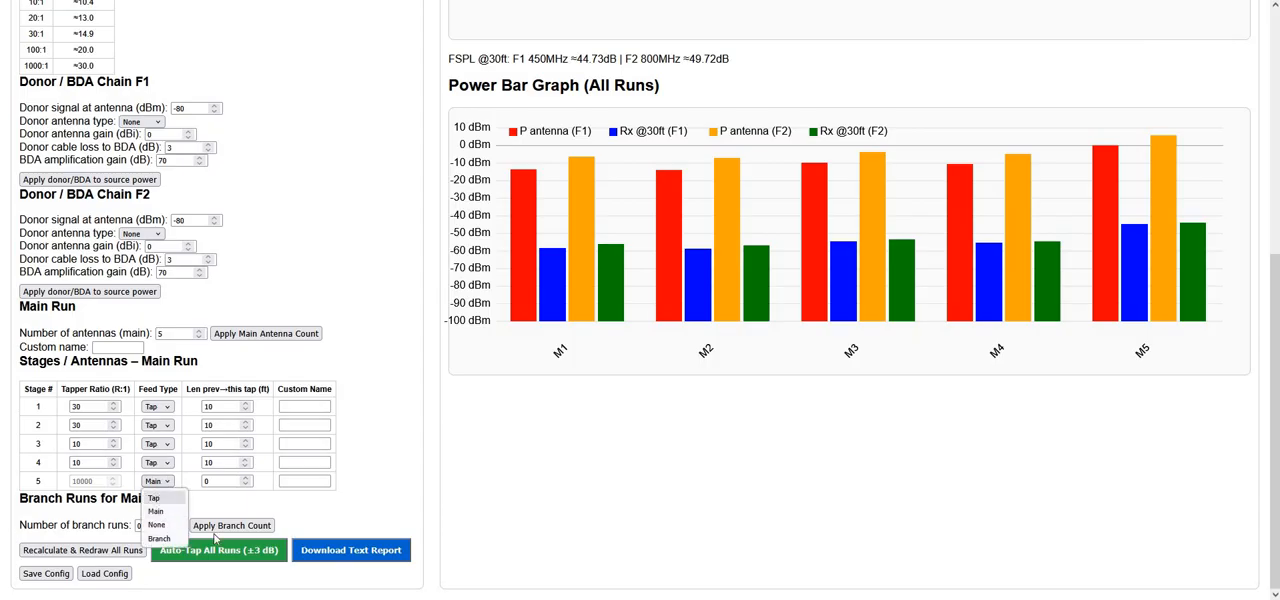
{"action": "left_click", "coordinate": [86, 504]}
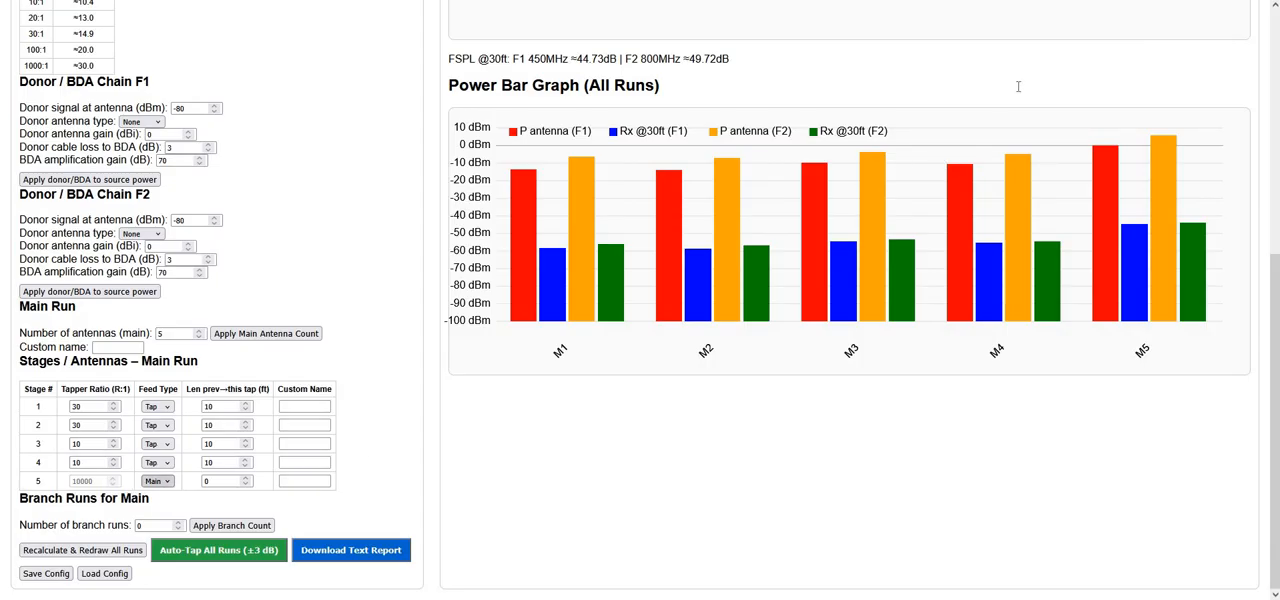
{"action": "scroll", "coordinate": [1025, 84], "scroll_direction": "up", "scroll_amount": 3}
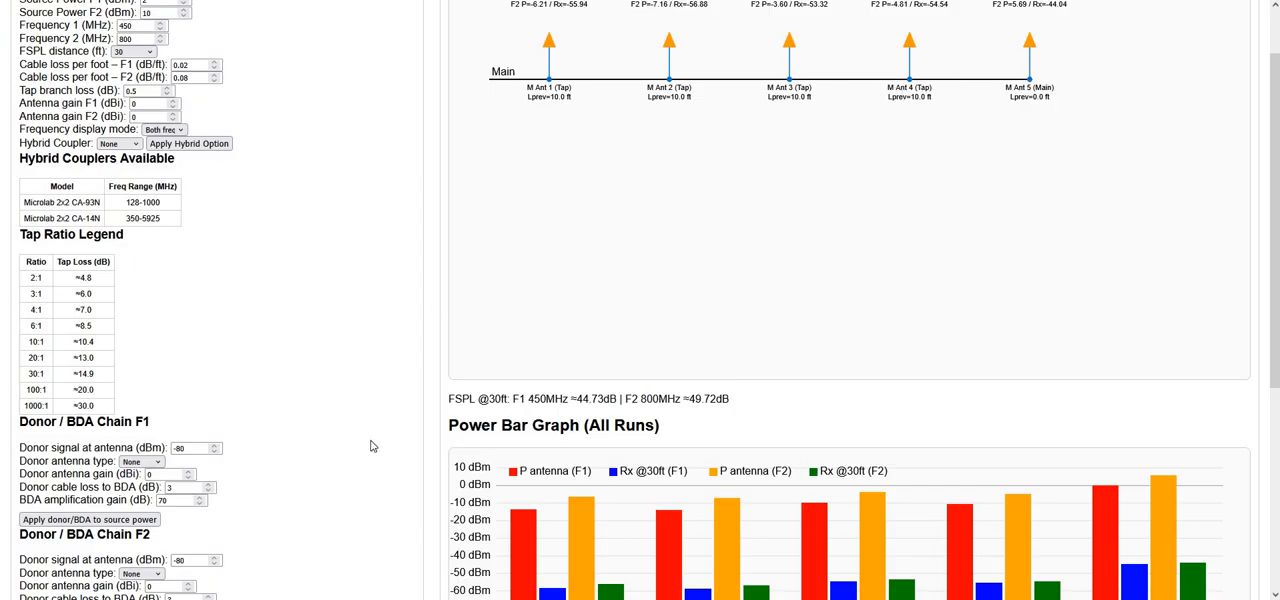
{"action": "scroll", "coordinate": [140, 483], "scroll_direction": "down", "scroll_amount": 4}
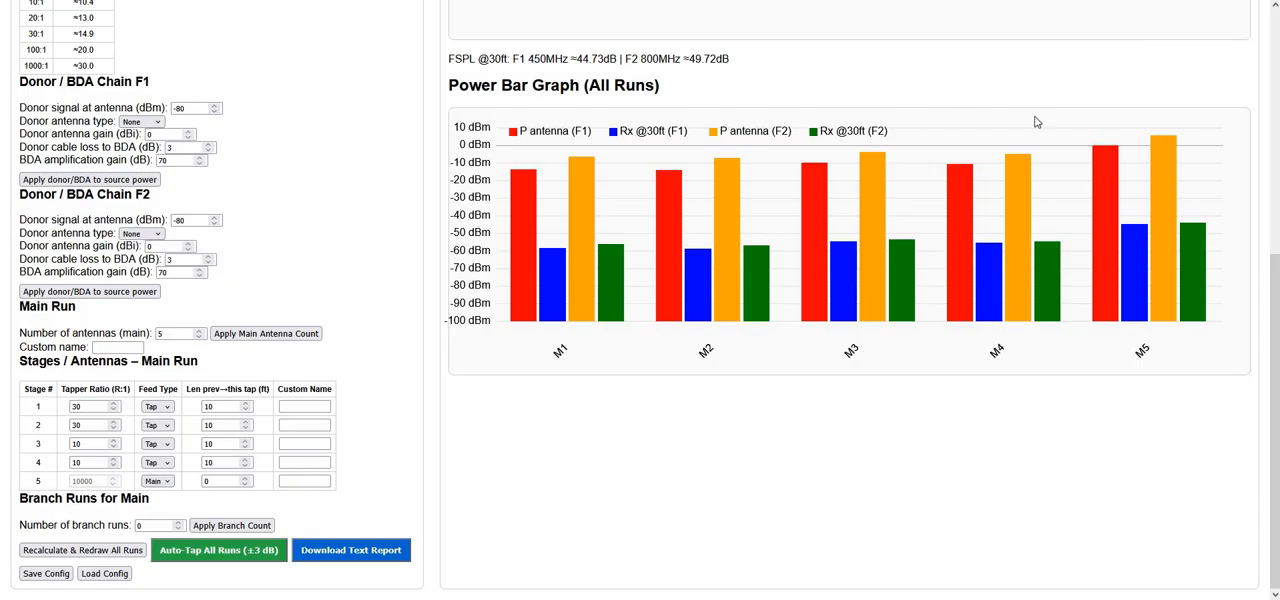
{"action": "scroll", "coordinate": [1003, 121], "scroll_direction": "up", "scroll_amount": 2}
{"action": "scroll", "coordinate": [1023, 157], "scroll_direction": "up", "scroll_amount": 2}
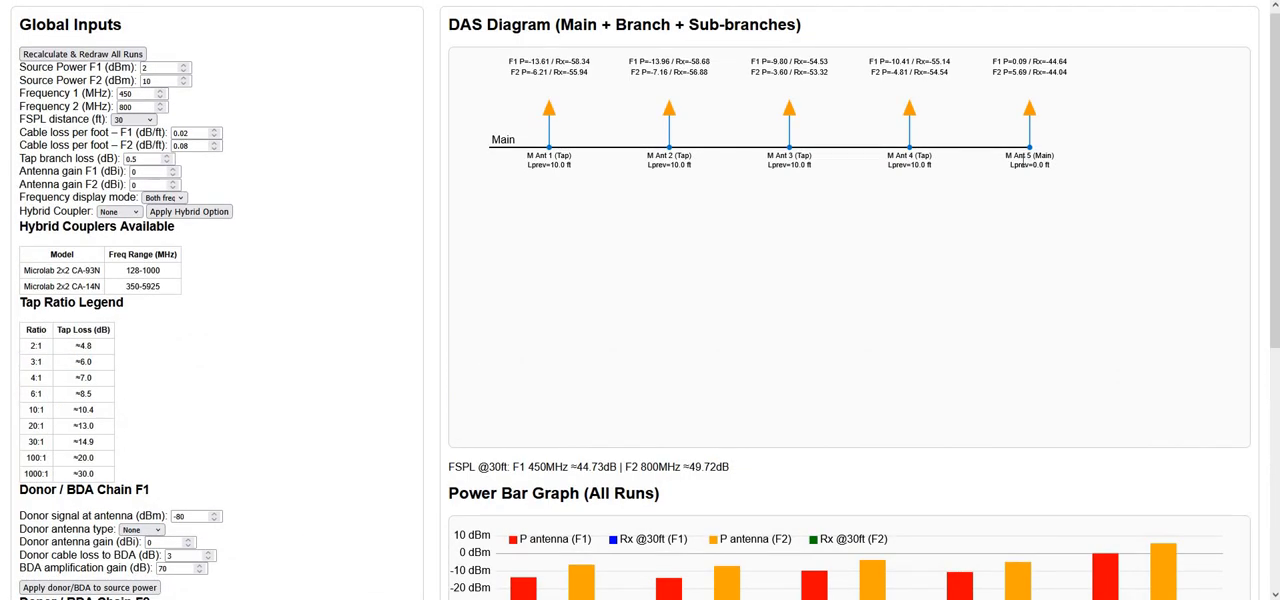
Examine stage 1's tapper ratio in the main run stage table against the ratios in the tap ratio legend
{"action": "scroll", "coordinate": [1023, 197], "scroll_direction": "down", "scroll_amount": 3}
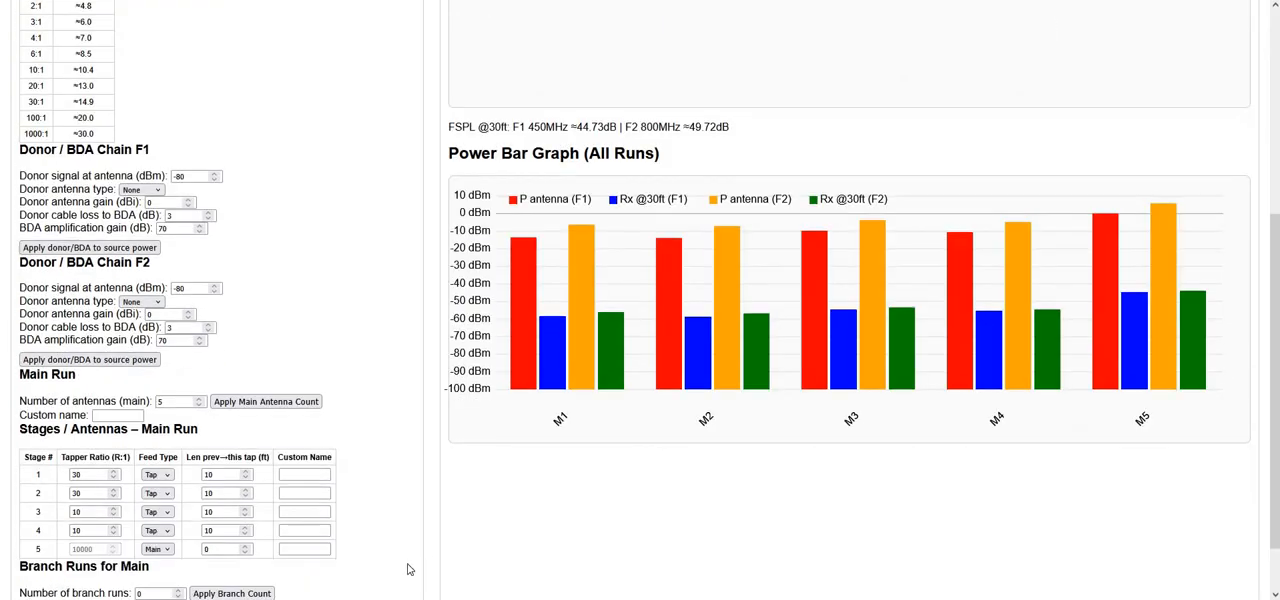
{"action": "scroll", "coordinate": [118, 494], "scroll_direction": "down", "scroll_amount": 1}
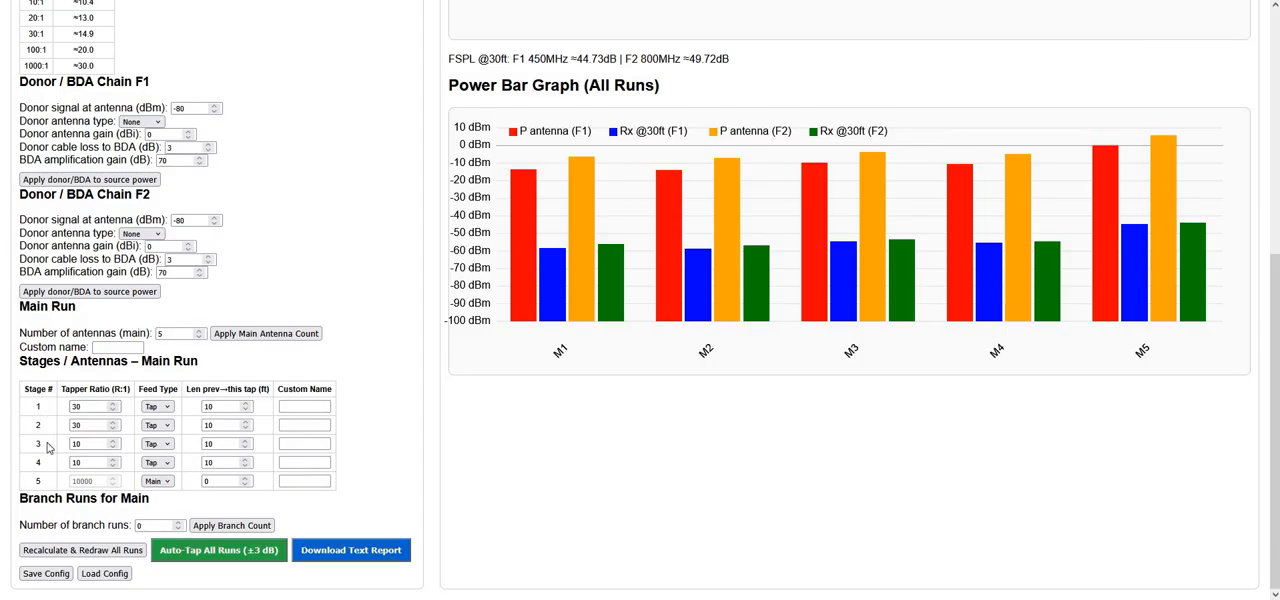
{"action": "left_click", "coordinate": [90, 406]}
{"action": "key", "text": "ctrl+a"}
{"action": "scroll", "coordinate": [50, 106], "scroll_direction": "up", "scroll_amount": 2}
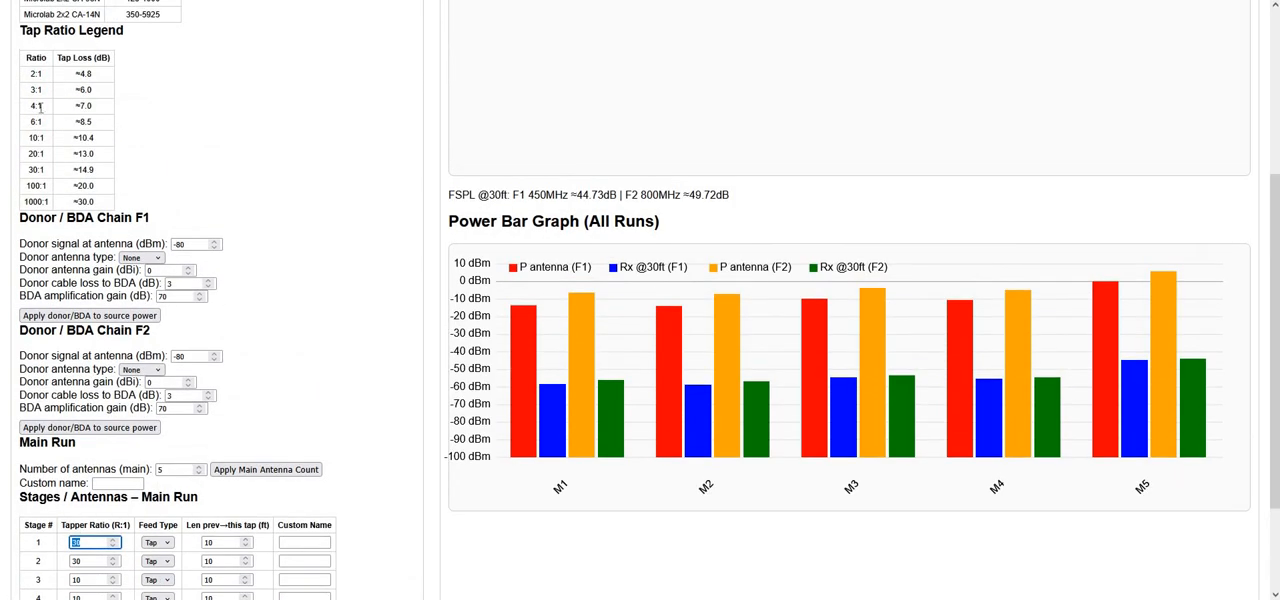
{"action": "scroll", "coordinate": [108, 350], "scroll_direction": "down", "scroll_amount": 2}
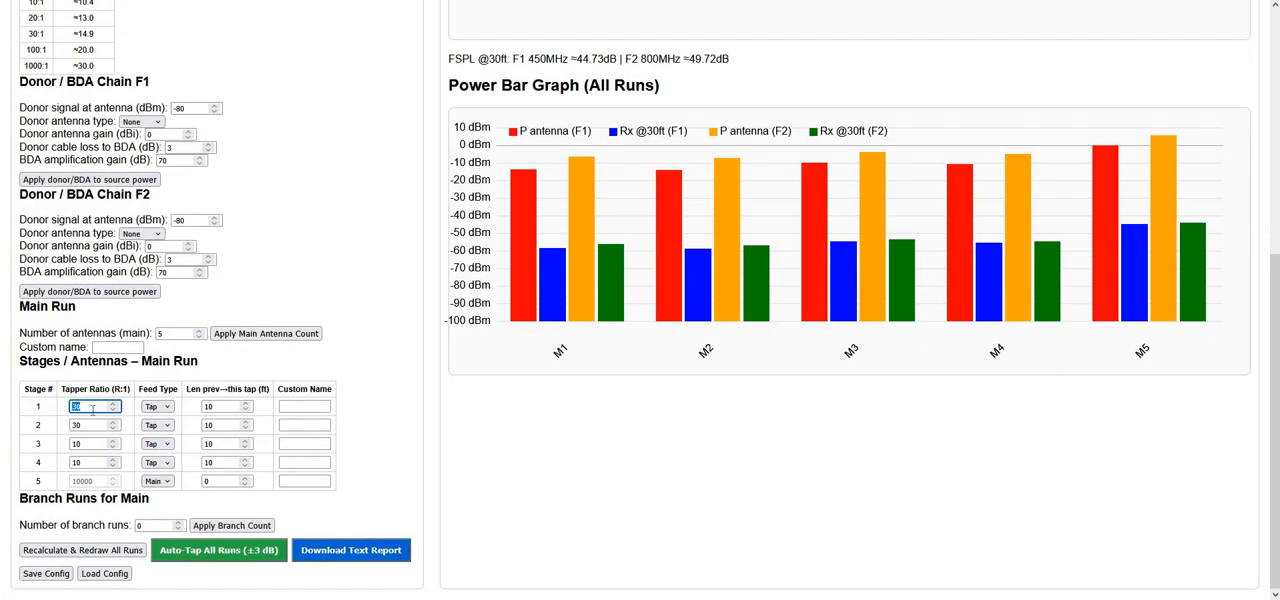
{"action": "scroll", "coordinate": [98, 402], "scroll_direction": "up", "scroll_amount": 2}
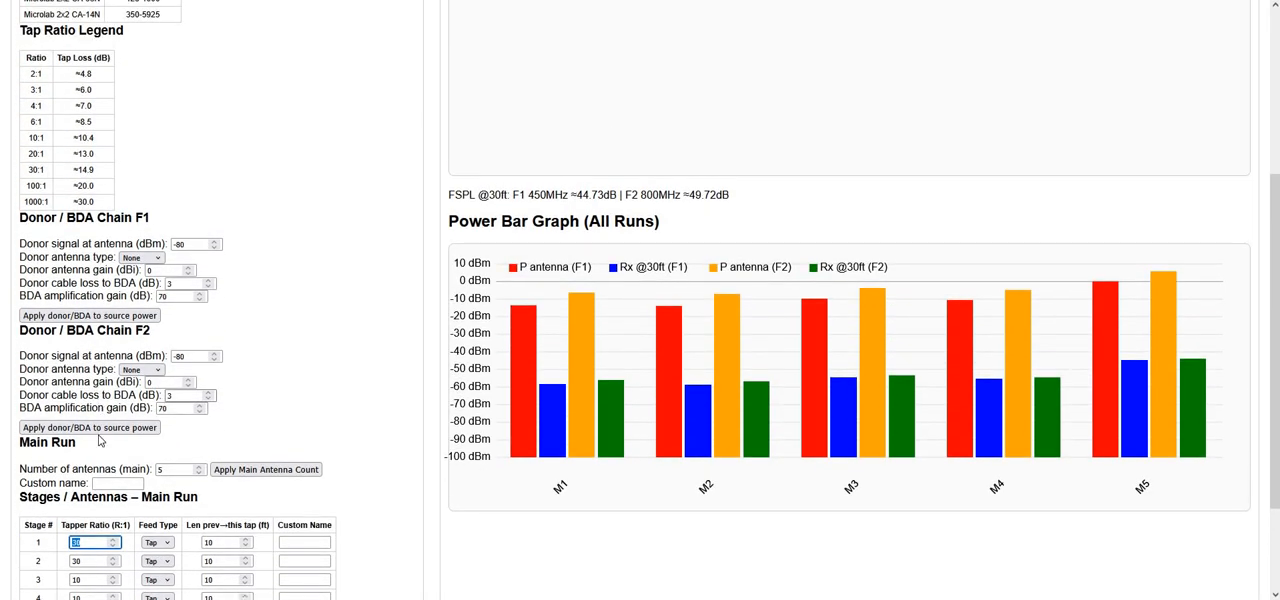
{"action": "scroll", "coordinate": [97, 424], "scroll_direction": "down", "scroll_amount": 2}
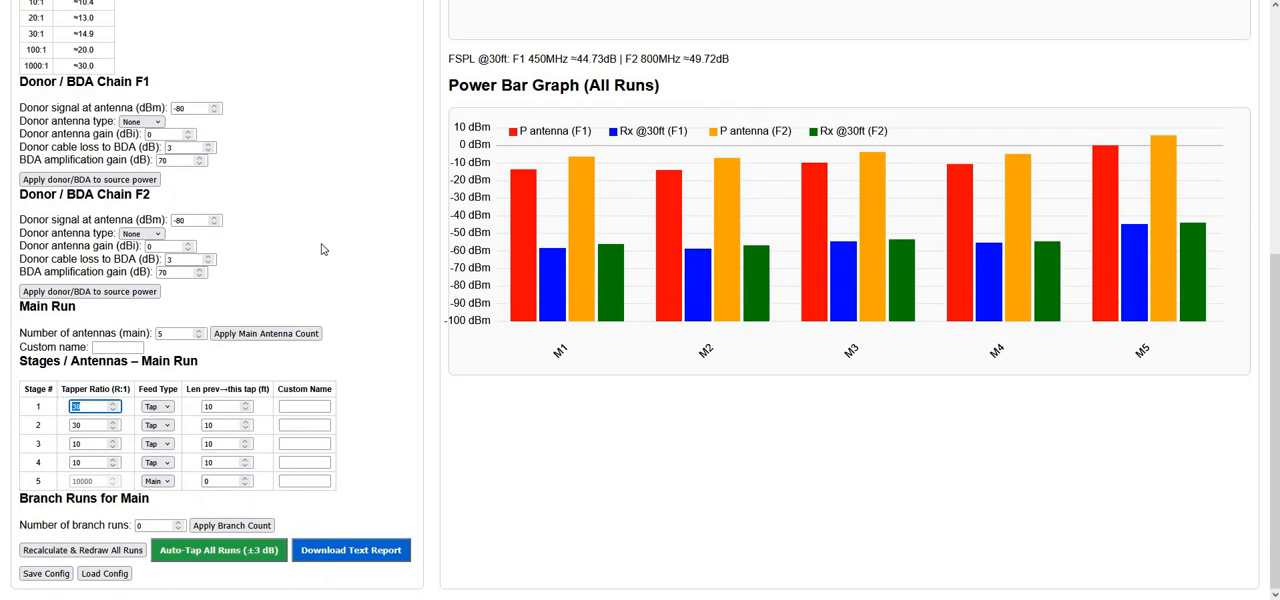
Try the Main feed type for stage 1 of the main run, and switch it to None
{"action": "left_click", "coordinate": [168, 411]}
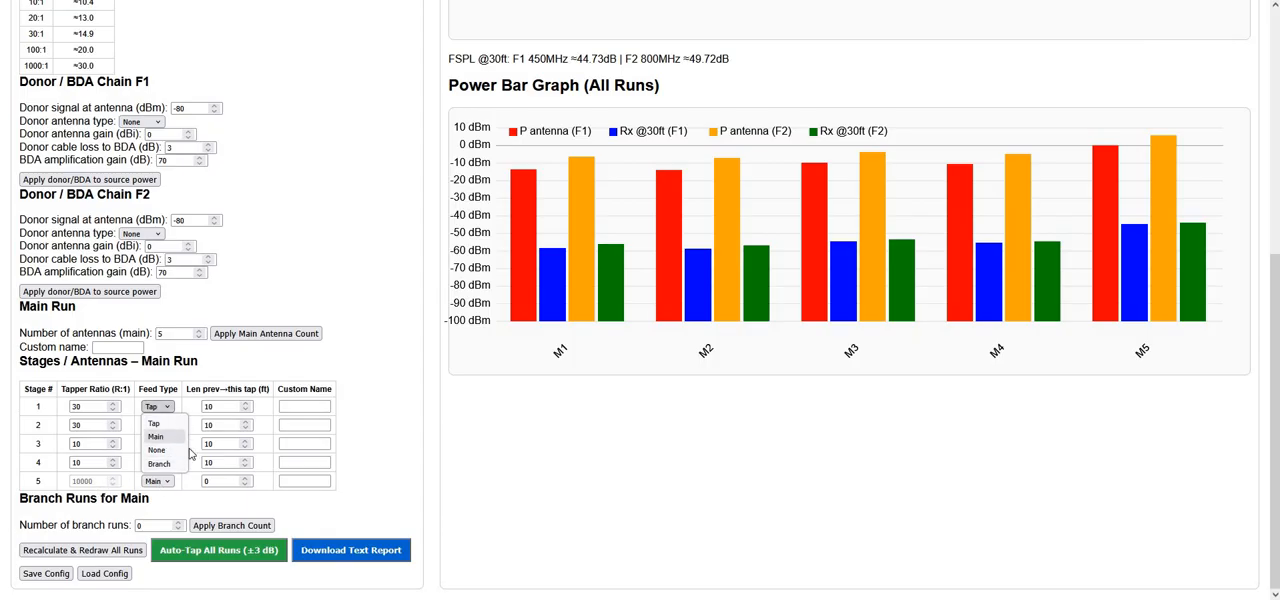
{"action": "left_click", "coordinate": [158, 437]}
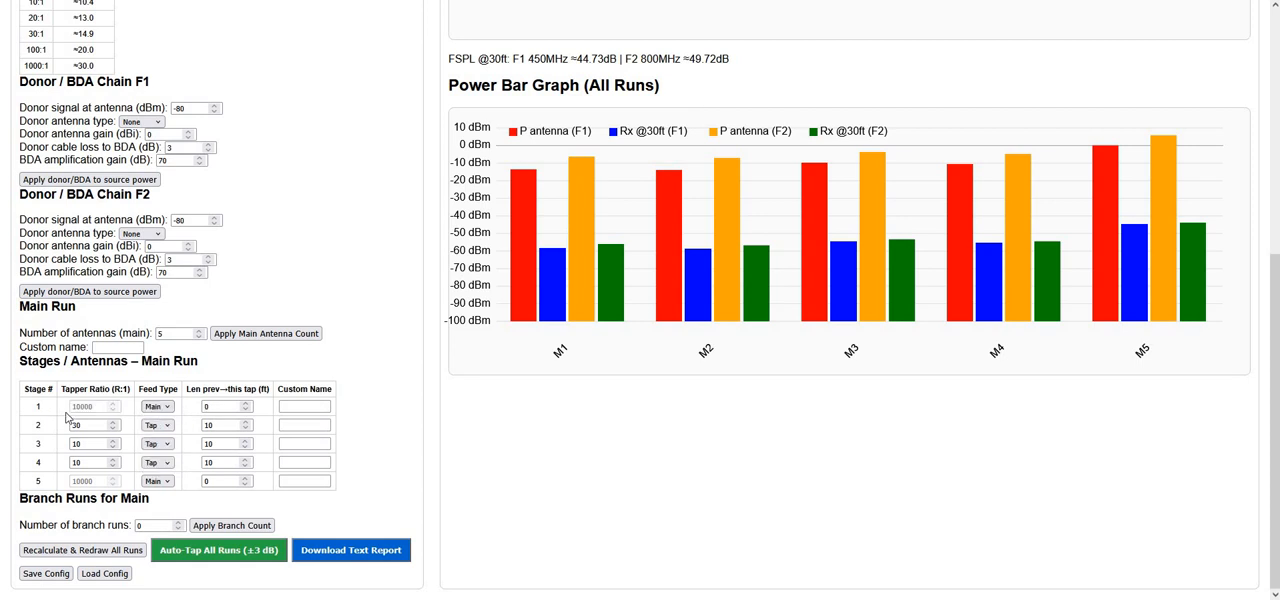
{"action": "left_click", "coordinate": [160, 411]}
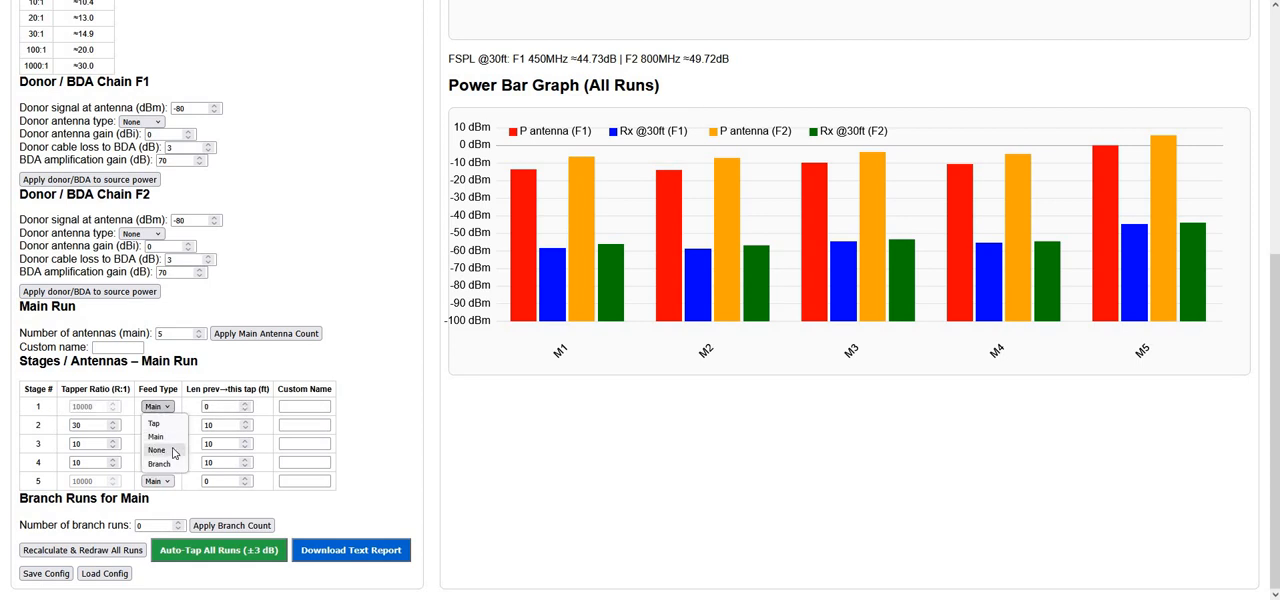
{"action": "left_click", "coordinate": [168, 411]}
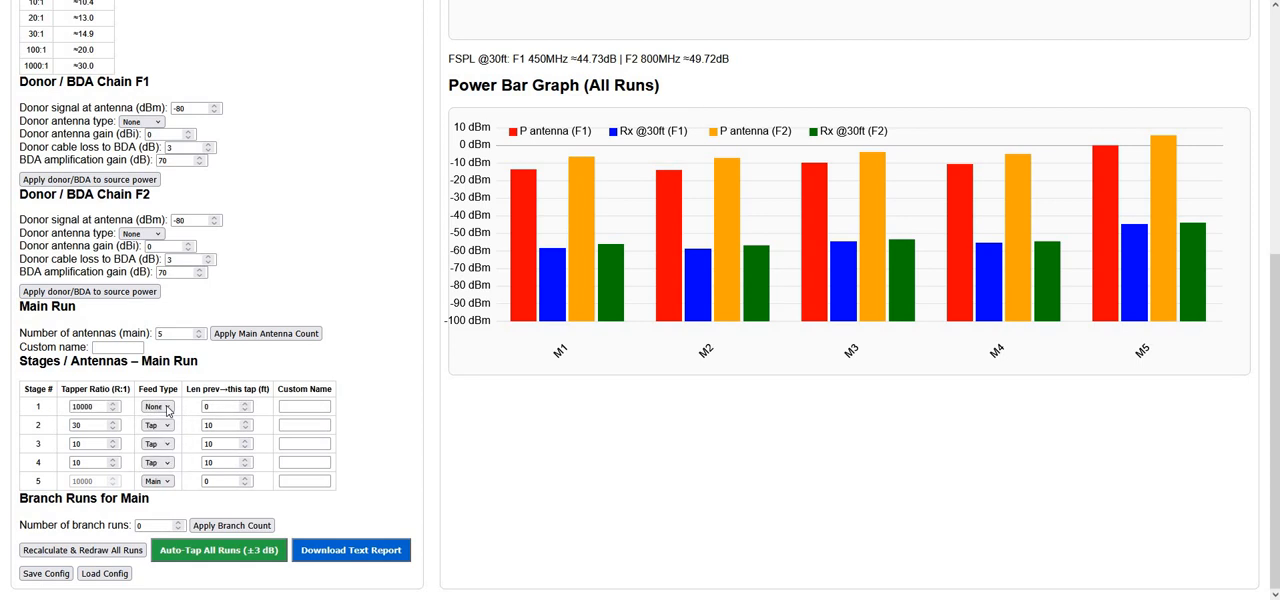
{"action": "left_click", "coordinate": [78, 406]}
Set main run stage 1's feed type to Branch with a tapper ratio of 2, and redraw all runs
{"action": "left_click", "coordinate": [157, 407]}
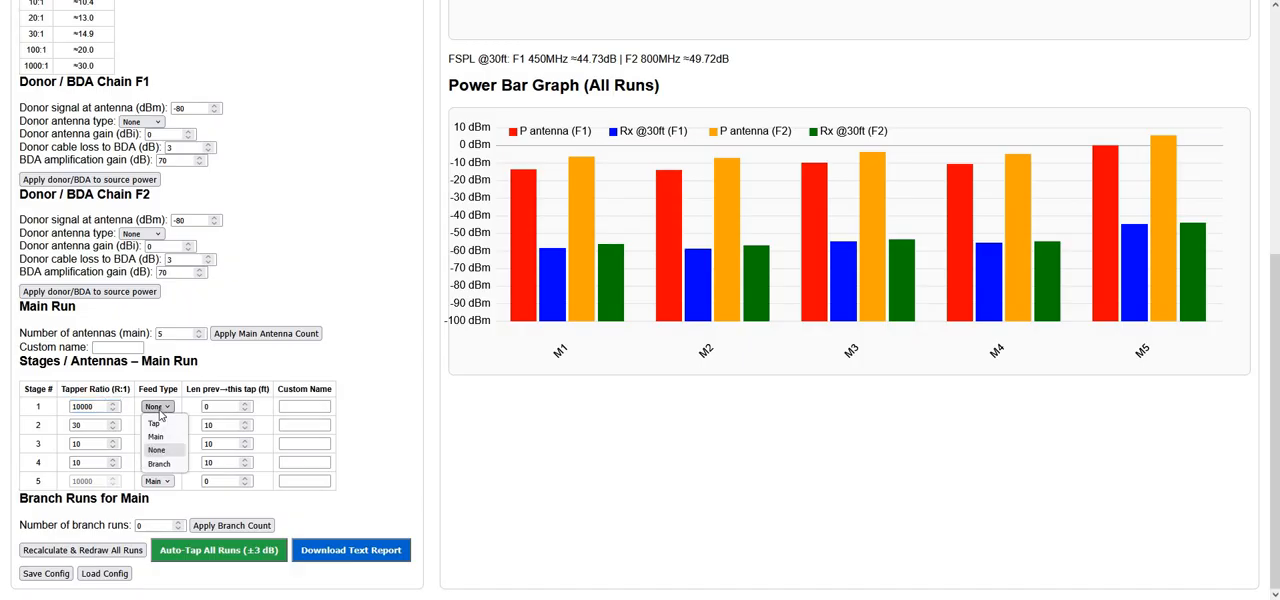
{"action": "left_click", "coordinate": [160, 464]}
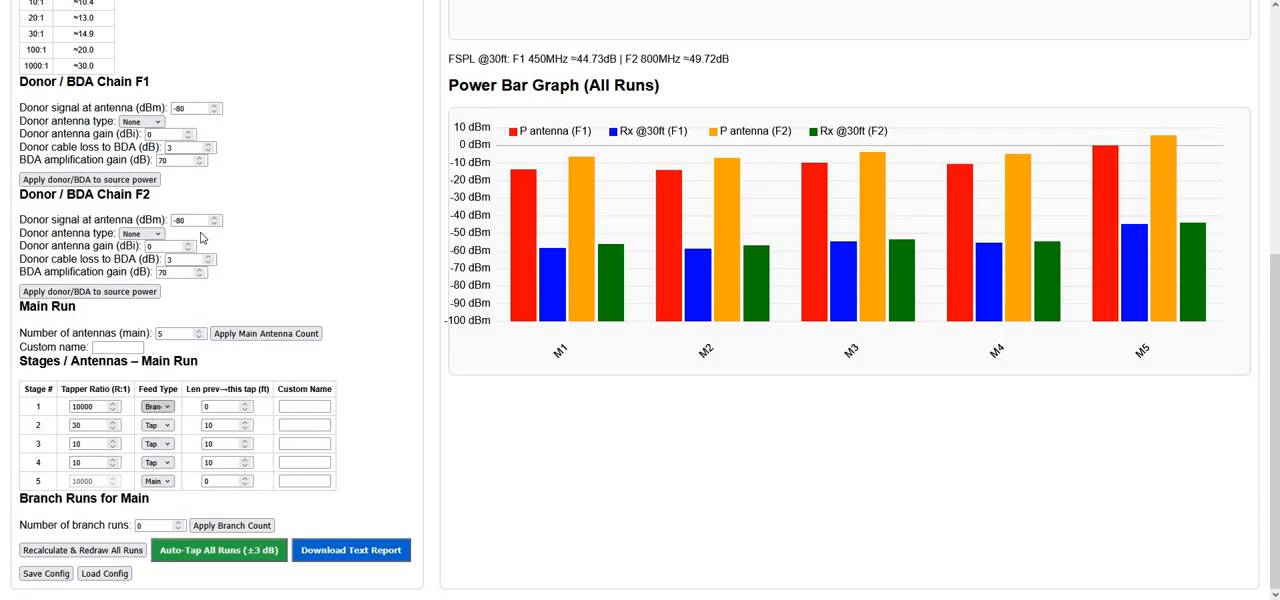
{"action": "scroll", "coordinate": [100, 410], "scroll_direction": "up", "scroll_amount": 1}
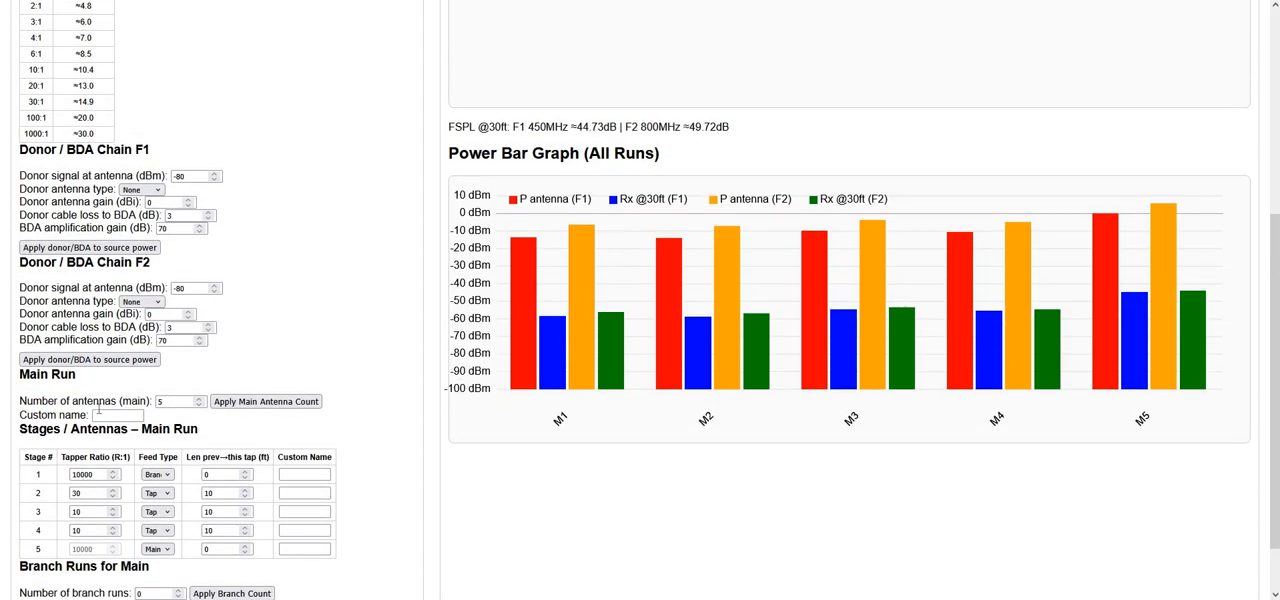
{"action": "scroll", "coordinate": [98, 408], "scroll_direction": "down", "scroll_amount": 1}
{"action": "double_click", "coordinate": [85, 406]}
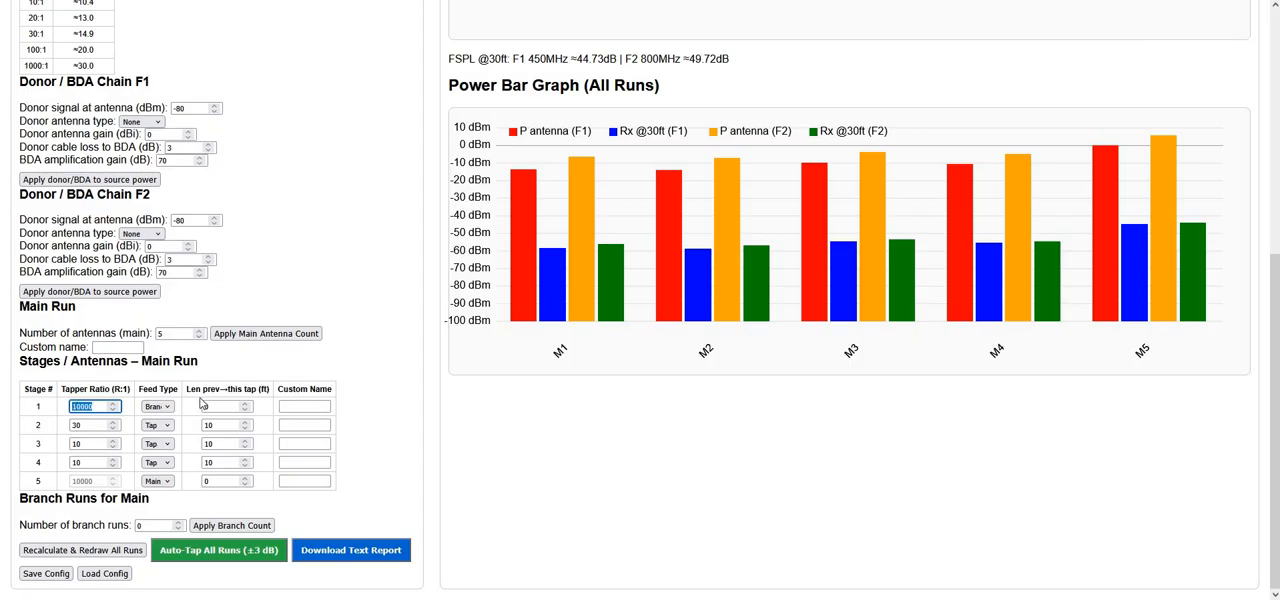
{"action": "type", "text": "2"}
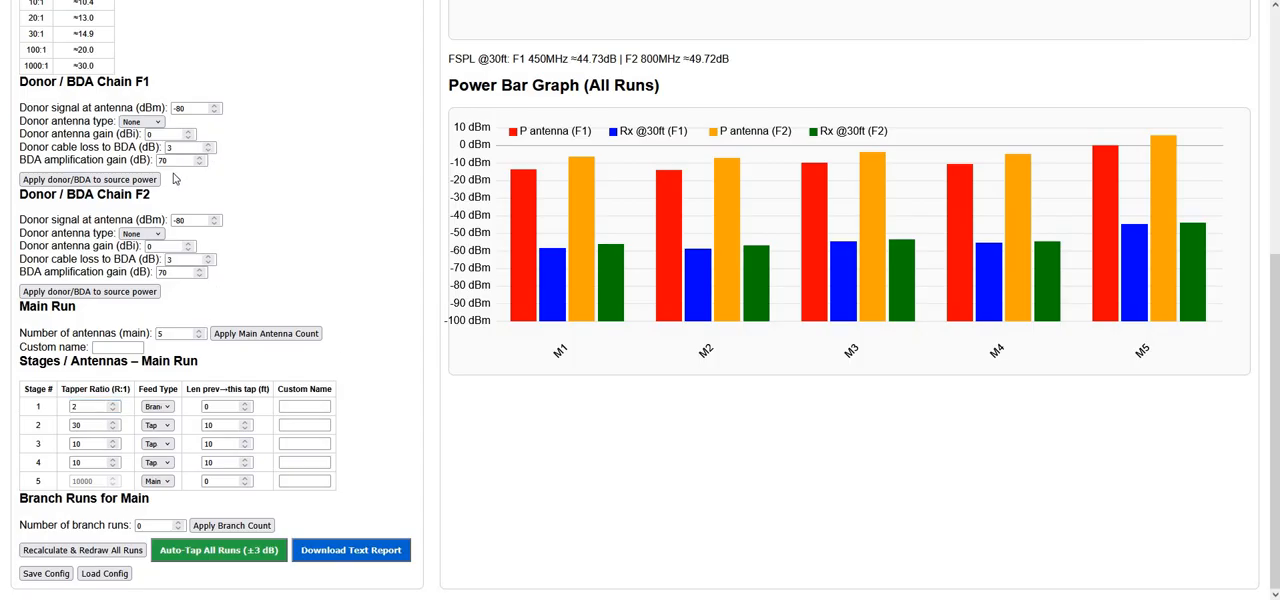
{"action": "scroll", "coordinate": [407, 284], "scroll_direction": "up", "scroll_amount": 6}
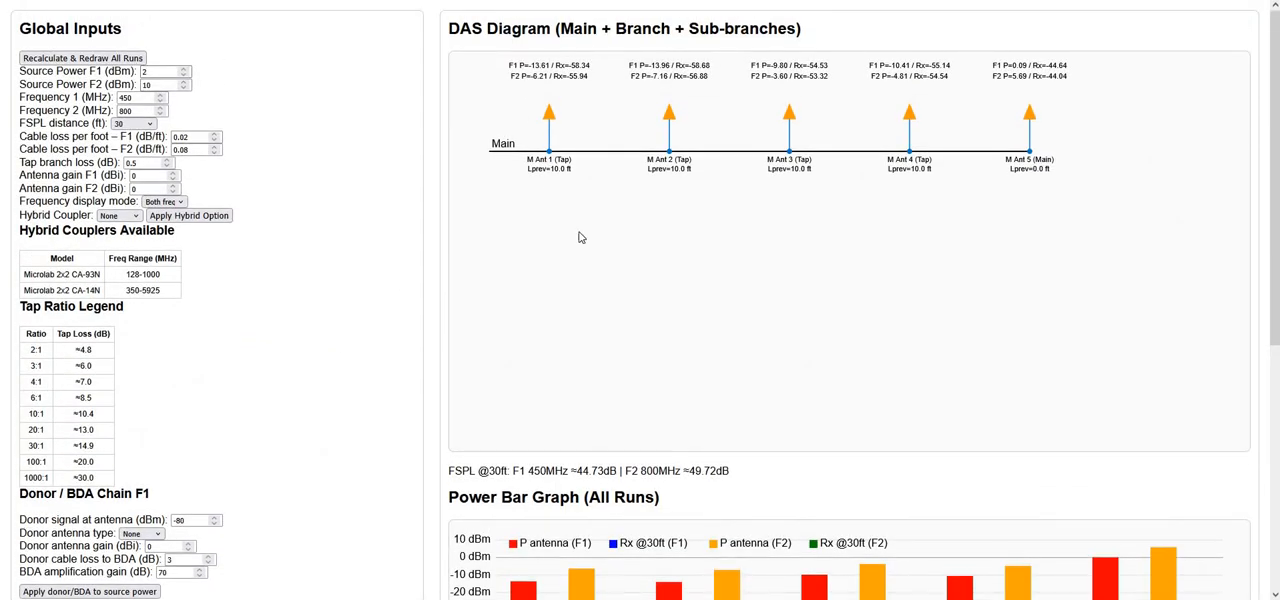
{"action": "left_click", "coordinate": [551, 149]}
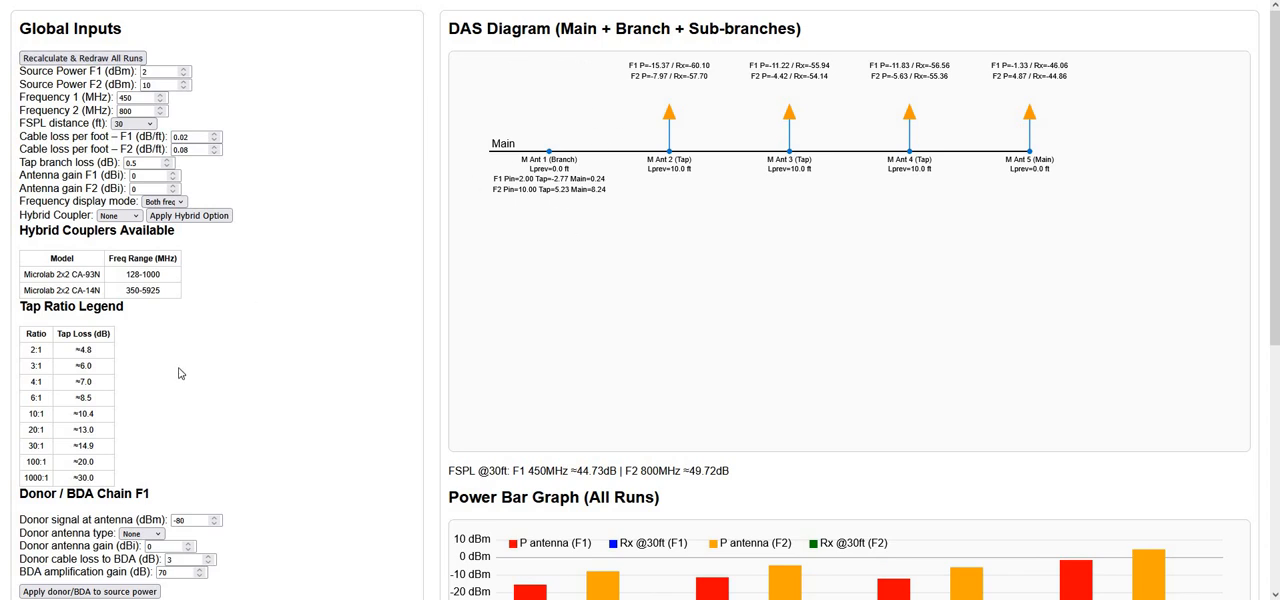
Change main run stage 1's feed type to Tap, redraw all runs and check its previous-tap length in the DAS diagram
{"action": "scroll", "coordinate": [181, 382], "scroll_direction": "down", "scroll_amount": 6}
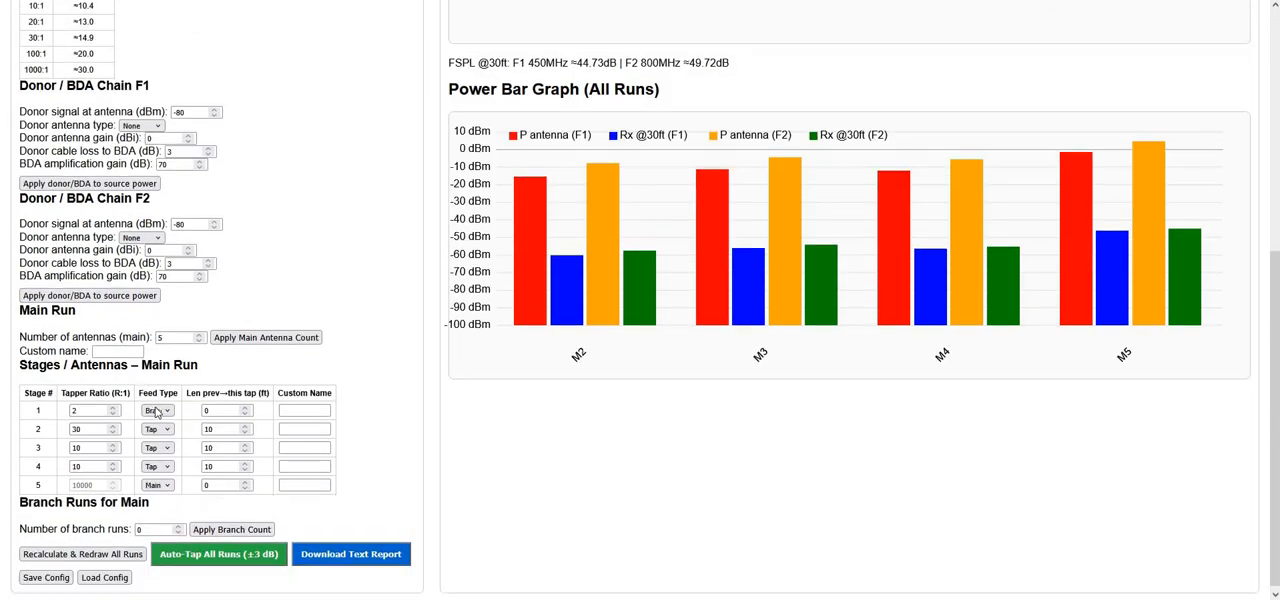
{"action": "left_click", "coordinate": [170, 407]}
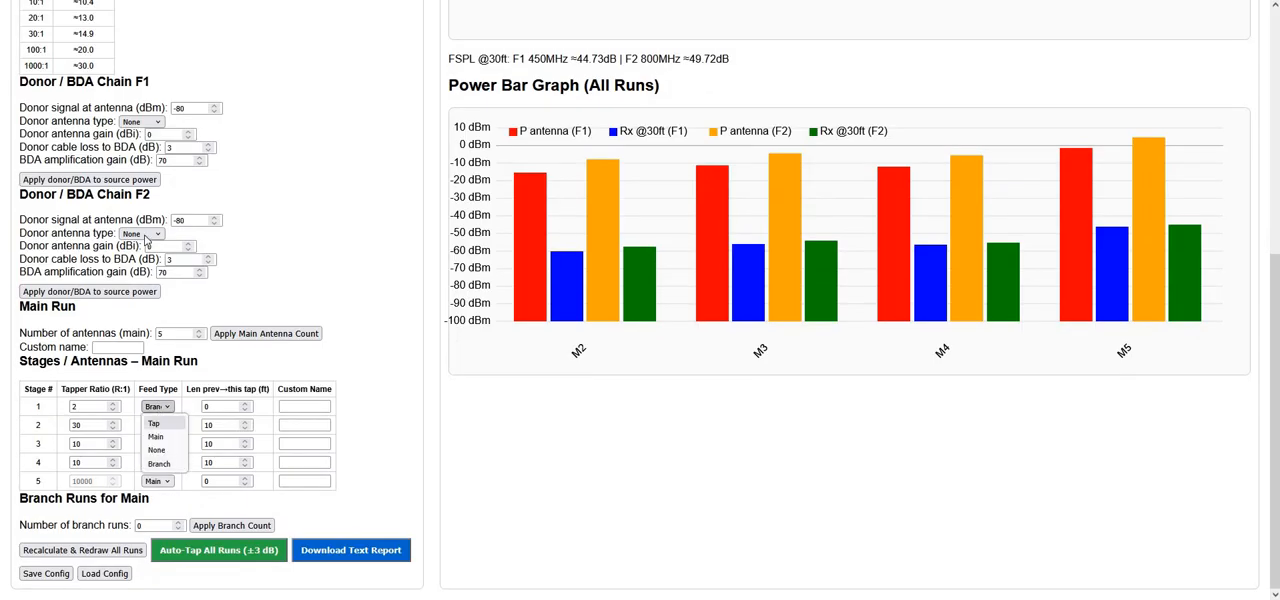
{"action": "left_click", "coordinate": [161, 423]}
{"action": "scroll", "coordinate": [134, 84], "scroll_direction": "up", "scroll_amount": 6}
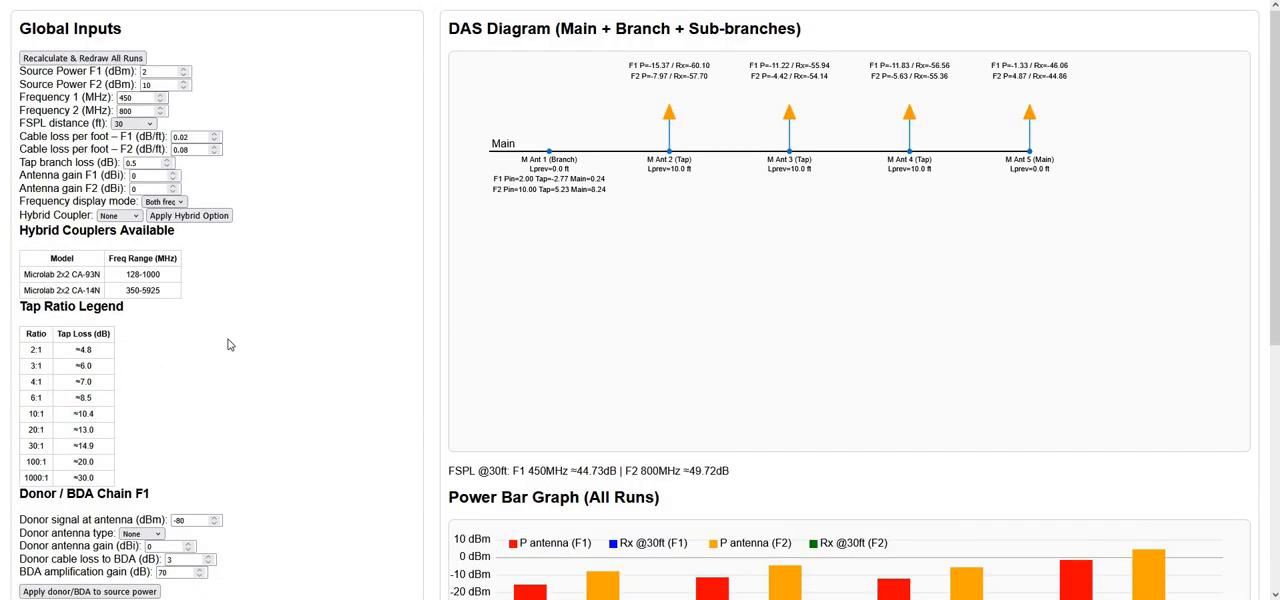
{"action": "scroll", "coordinate": [215, 530], "scroll_direction": "down", "scroll_amount": 6}
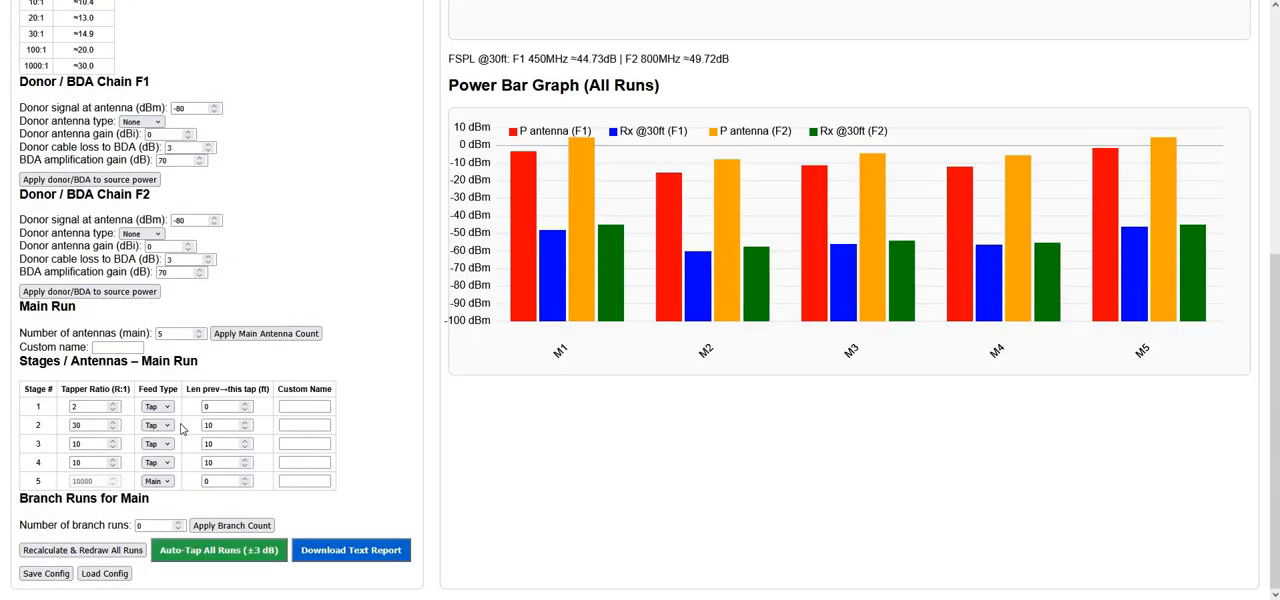
{"action": "left_click", "coordinate": [221, 406]}
{"action": "scroll", "coordinate": [212, 418], "scroll_direction": "up", "scroll_amount": 2}
{"action": "scroll", "coordinate": [212, 418], "scroll_direction": "down", "scroll_amount": 2}
{"action": "scroll", "coordinate": [508, 172], "scroll_direction": "up", "scroll_amount": 6}
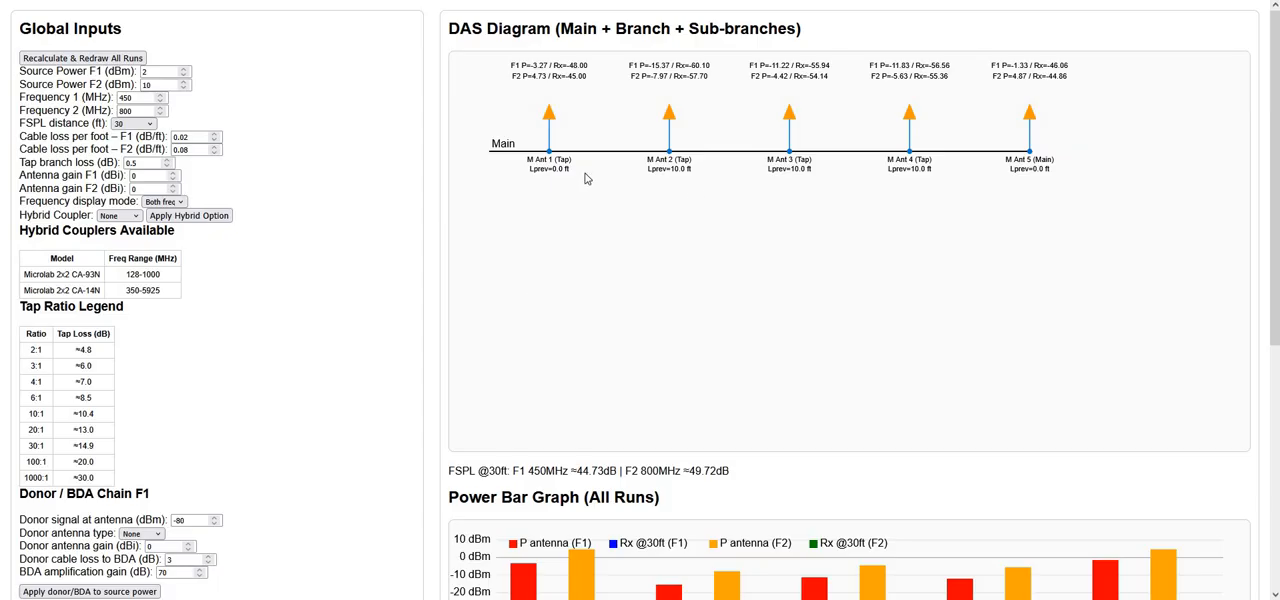
Give main run stages 1 to 3 the custom names Room 1, Hallway 2 and Anywhere 3
{"action": "scroll", "coordinate": [339, 525], "scroll_direction": "down", "scroll_amount": 5}
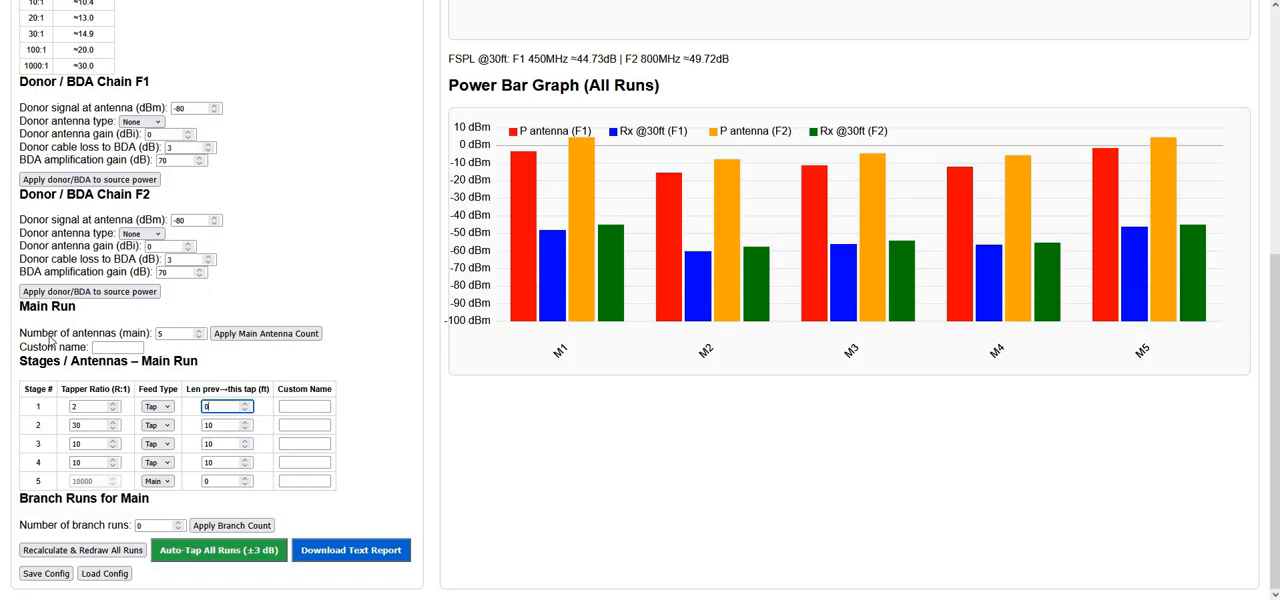
{"action": "left_click", "coordinate": [321, 410]}
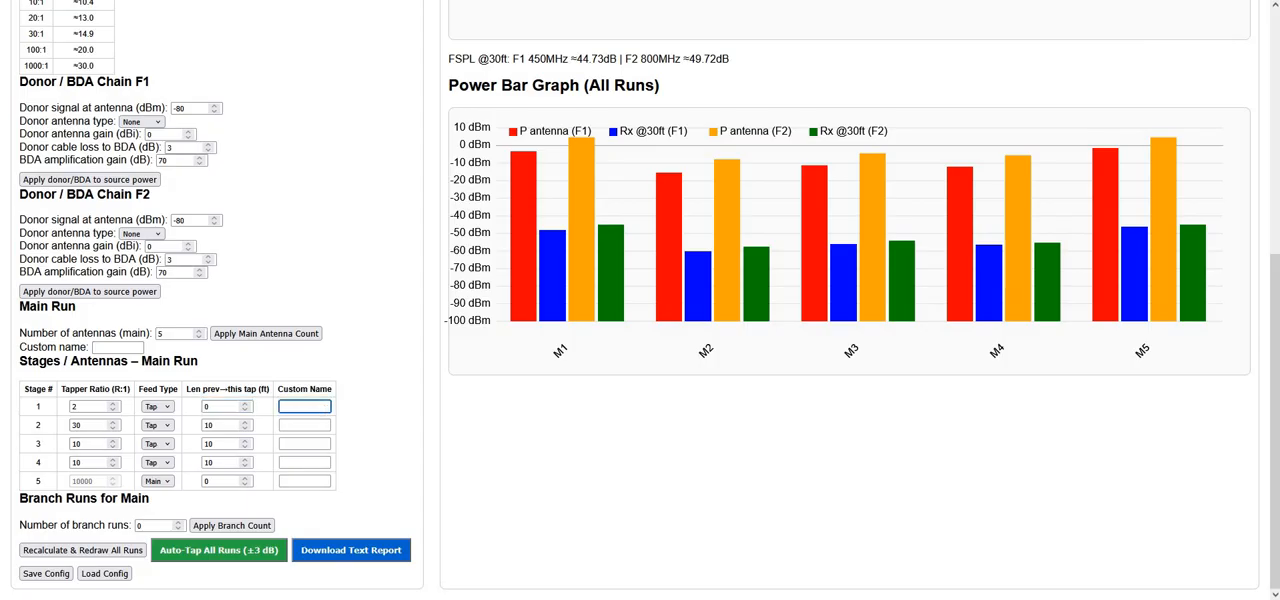
{"action": "type", "text": "Room 1"}
{"action": "left_click", "coordinate": [306, 424]}
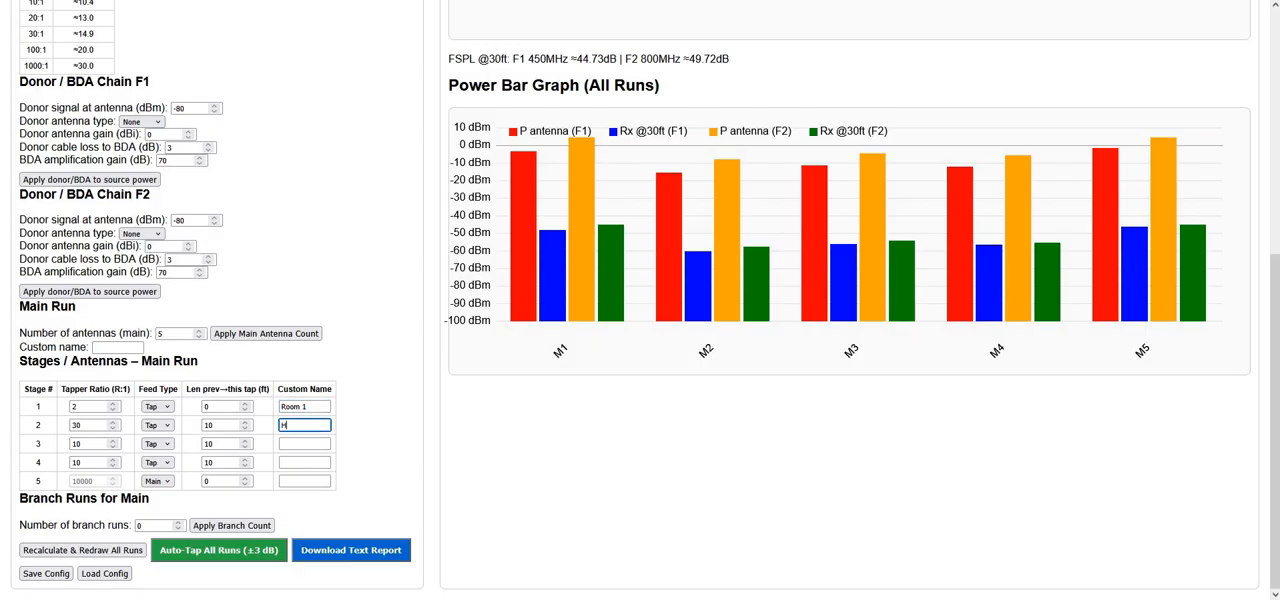
{"action": "type", "text": "Hallway 2"}
{"action": "left_click", "coordinate": [295, 442]}
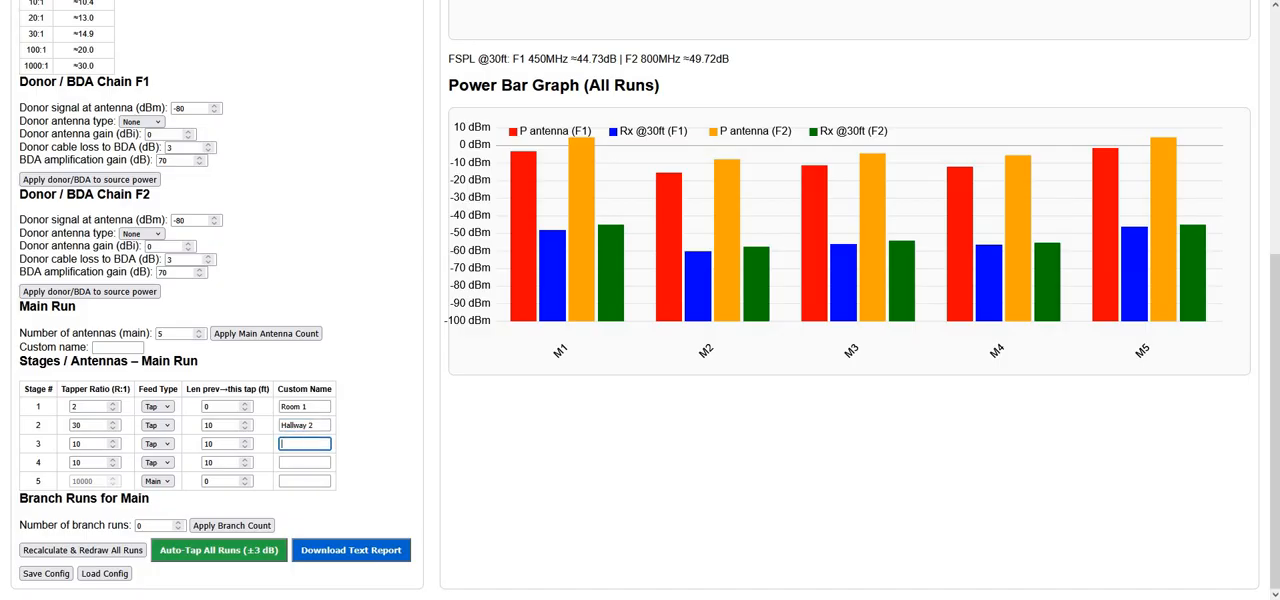
{"action": "type", "text": "anywhere 3"}
{"action": "key", "text": "BackSpace"}
{"action": "type", "text": "A"}
Redraw all runs and check the custom stage names in the DAS diagram and power bar graph
{"action": "scroll", "coordinate": [103, 68], "scroll_direction": "up", "scroll_amount": 5}
{"action": "left_click", "coordinate": [98, 62]}
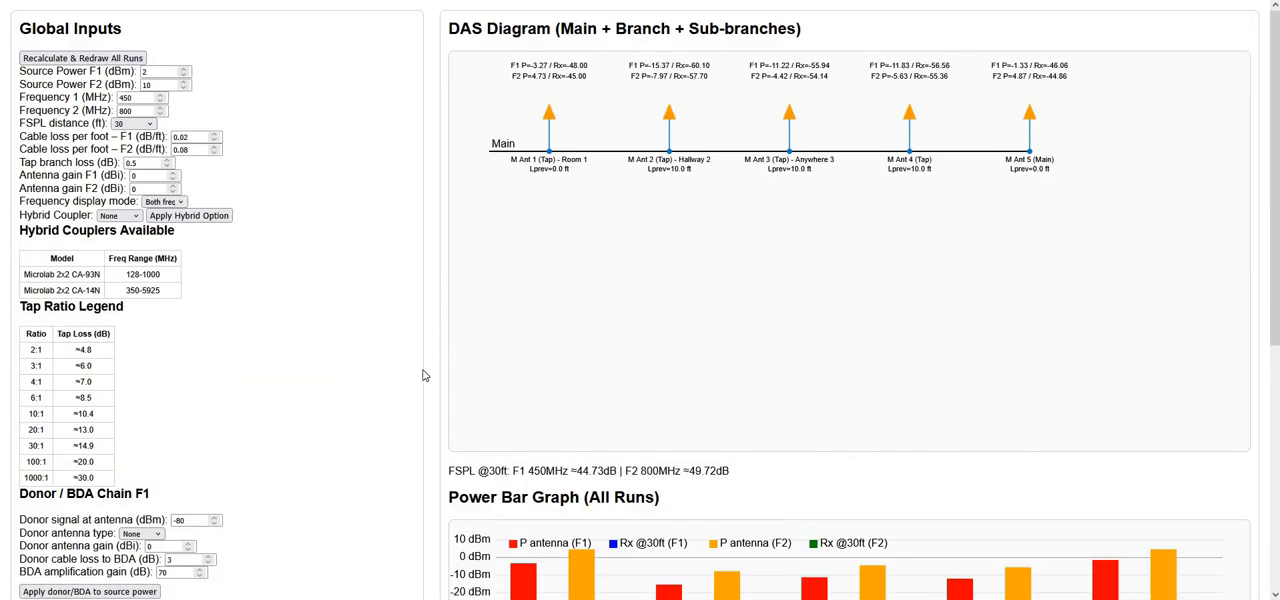
{"action": "scroll", "coordinate": [222, 467], "scroll_direction": "down", "scroll_amount": 4}
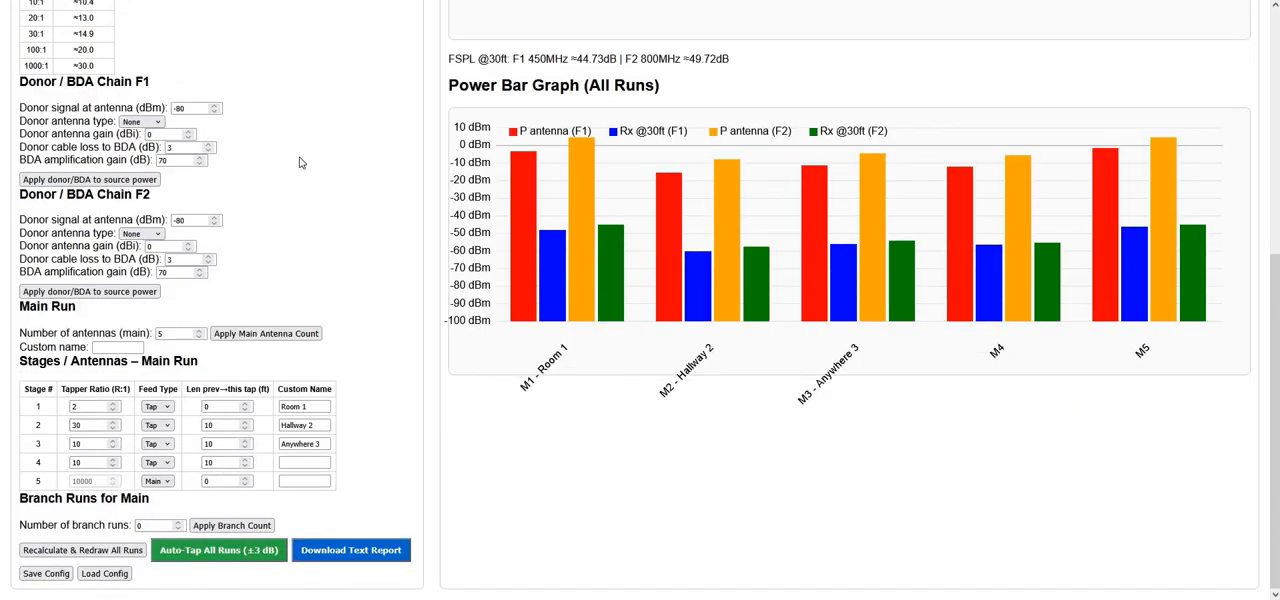
{"action": "scroll", "coordinate": [630, 192], "scroll_direction": "up", "scroll_amount": 3}
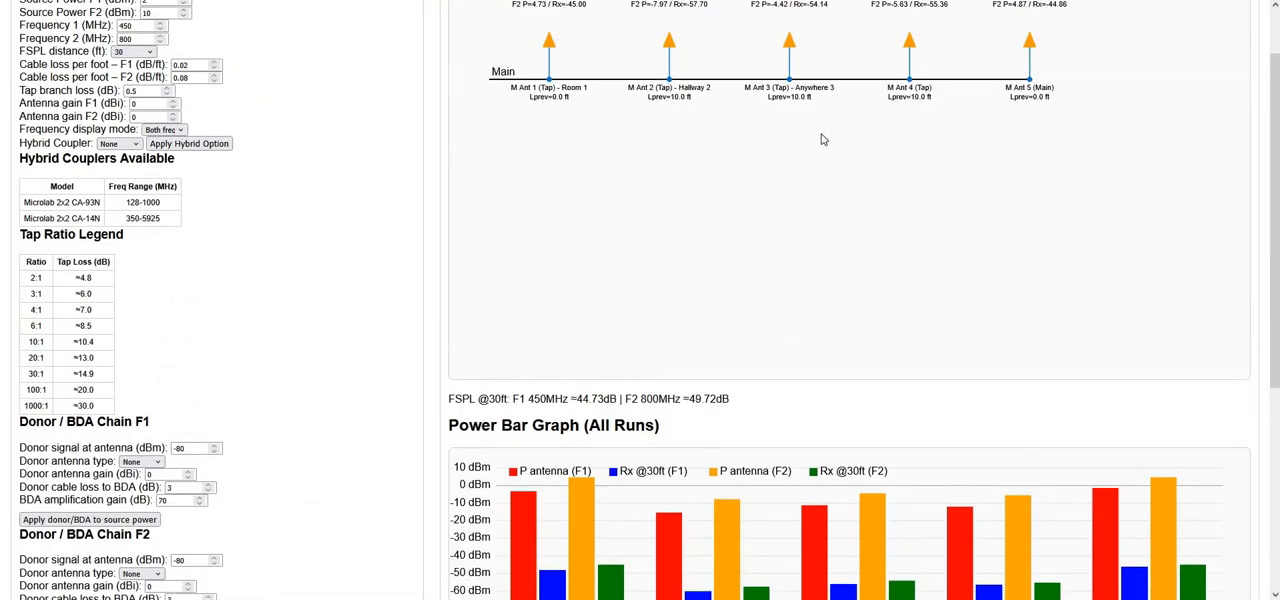
{"action": "scroll", "coordinate": [391, 323], "scroll_direction": "up", "scroll_amount": 1}
Set the number of branch runs for the main run to 1, apply the count and review the branch settings
{"action": "scroll", "coordinate": [280, 455], "scroll_direction": "down", "scroll_amount": 5}
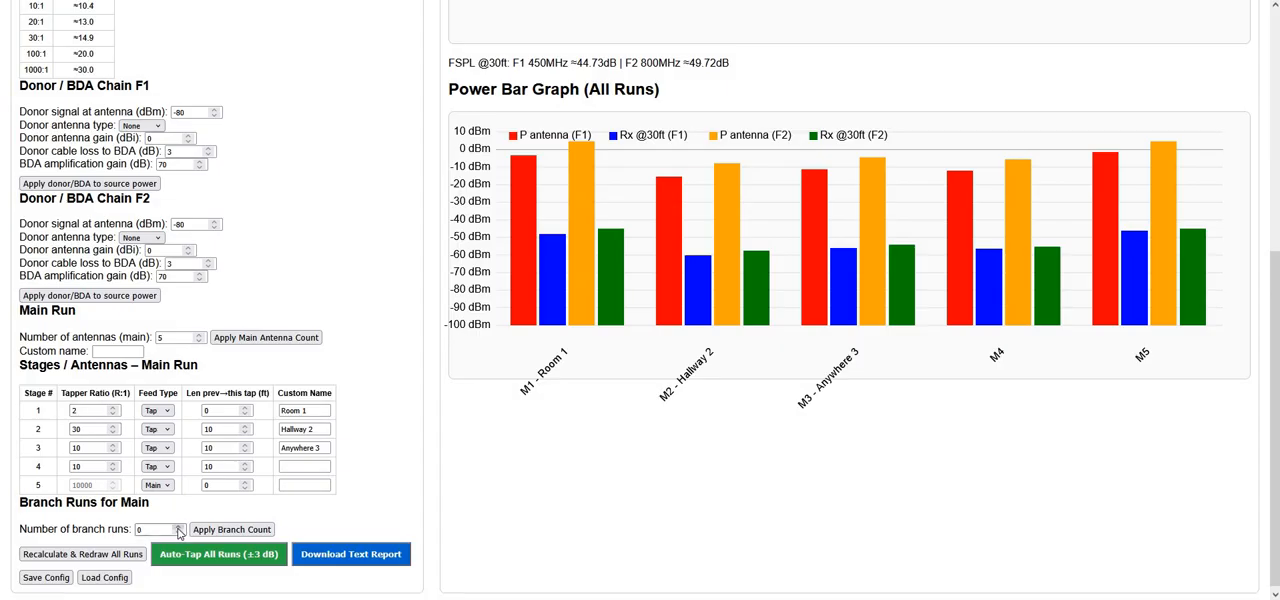
{"action": "left_click", "coordinate": [179, 530]}
{"action": "left_click", "coordinate": [211, 533]}
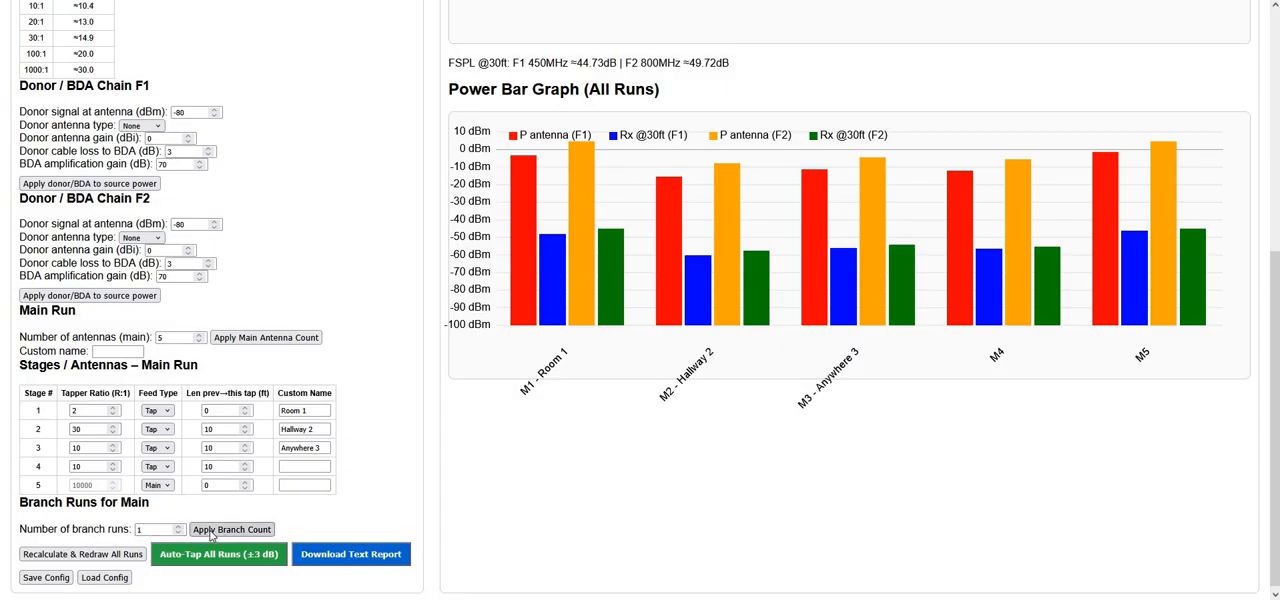
{"action": "scroll", "coordinate": [317, 522], "scroll_direction": "up", "scroll_amount": 2}
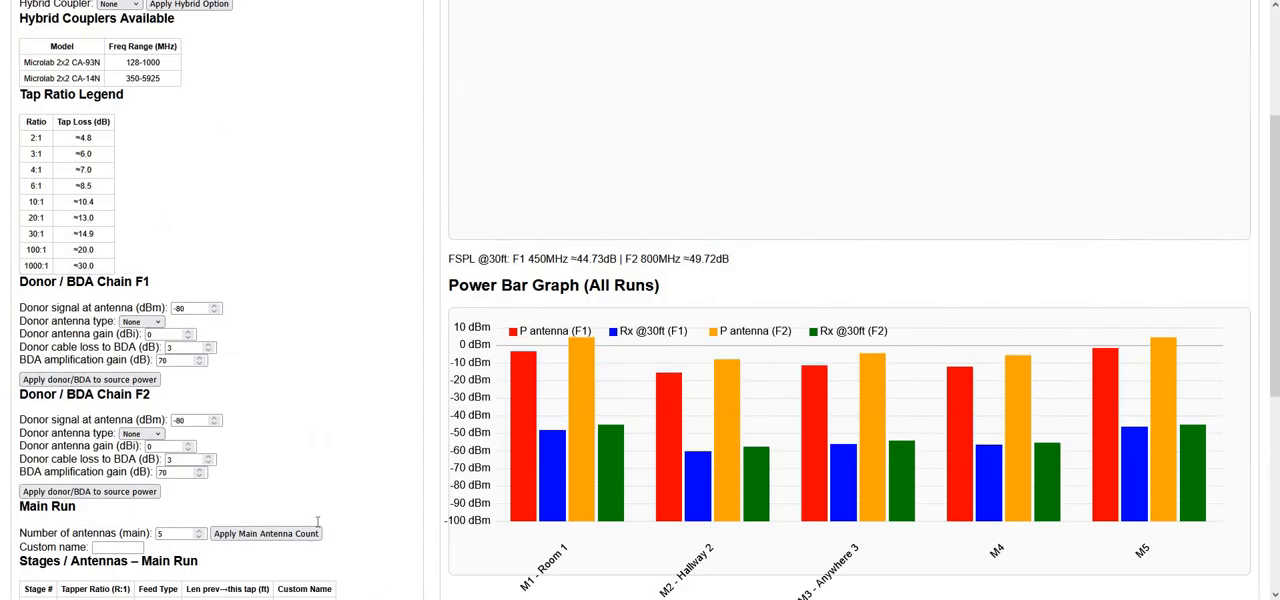
{"action": "scroll", "coordinate": [121, 331], "scroll_direction": "down", "scroll_amount": 4}
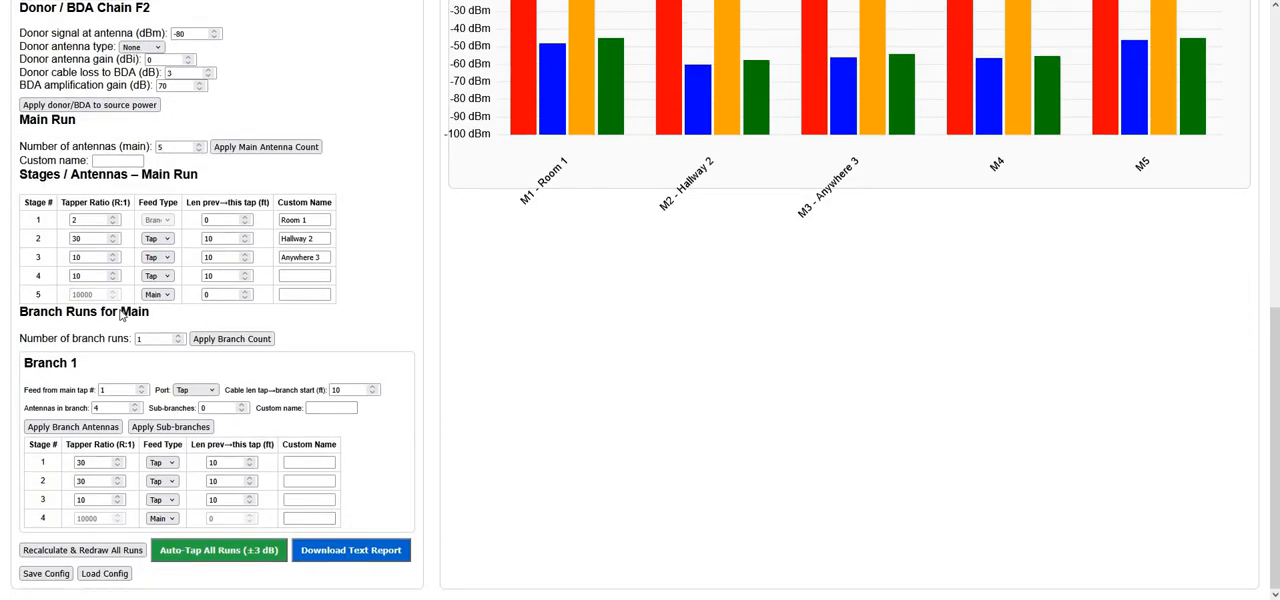
{"action": "scroll", "coordinate": [609, 141], "scroll_direction": "up", "scroll_amount": 5}
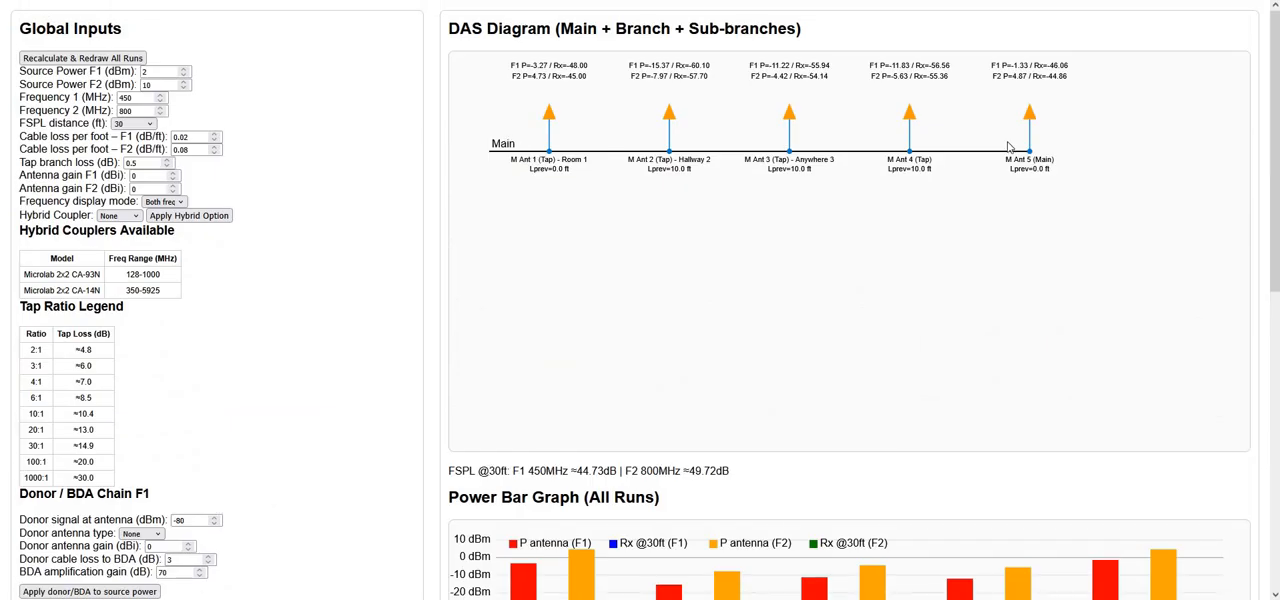
Redraw all runs and check Branch 1 of the main run in the DAS diagram and power bar graph
{"action": "left_click", "coordinate": [70, 62]}
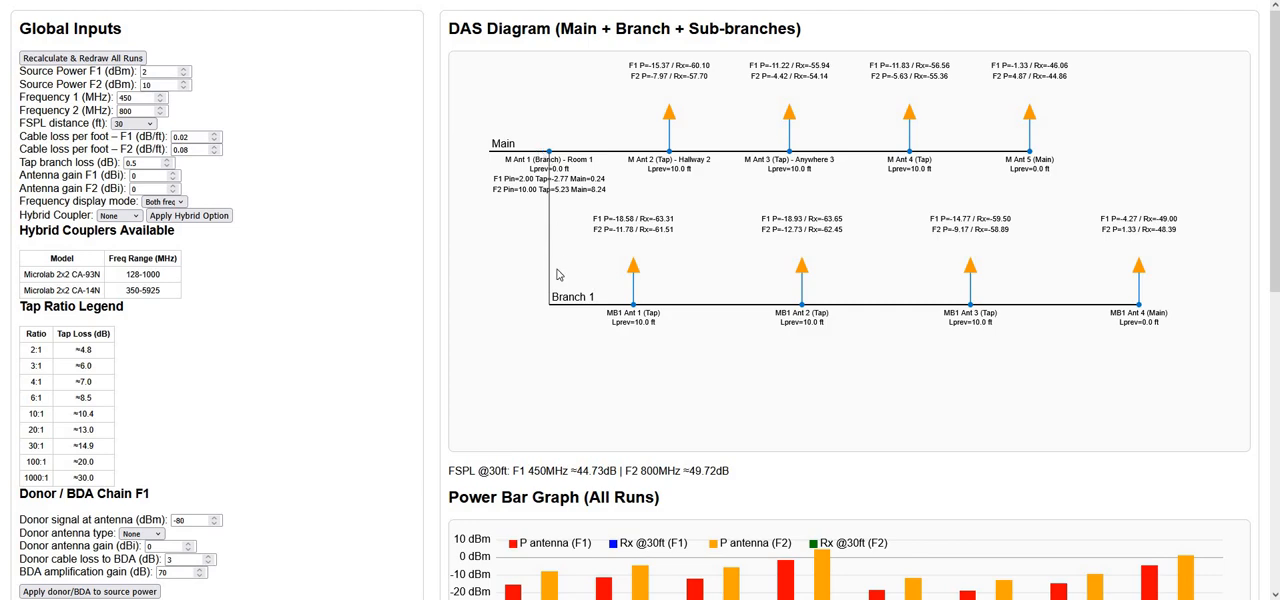
{"action": "scroll", "coordinate": [310, 360], "scroll_direction": "down", "scroll_amount": 5}
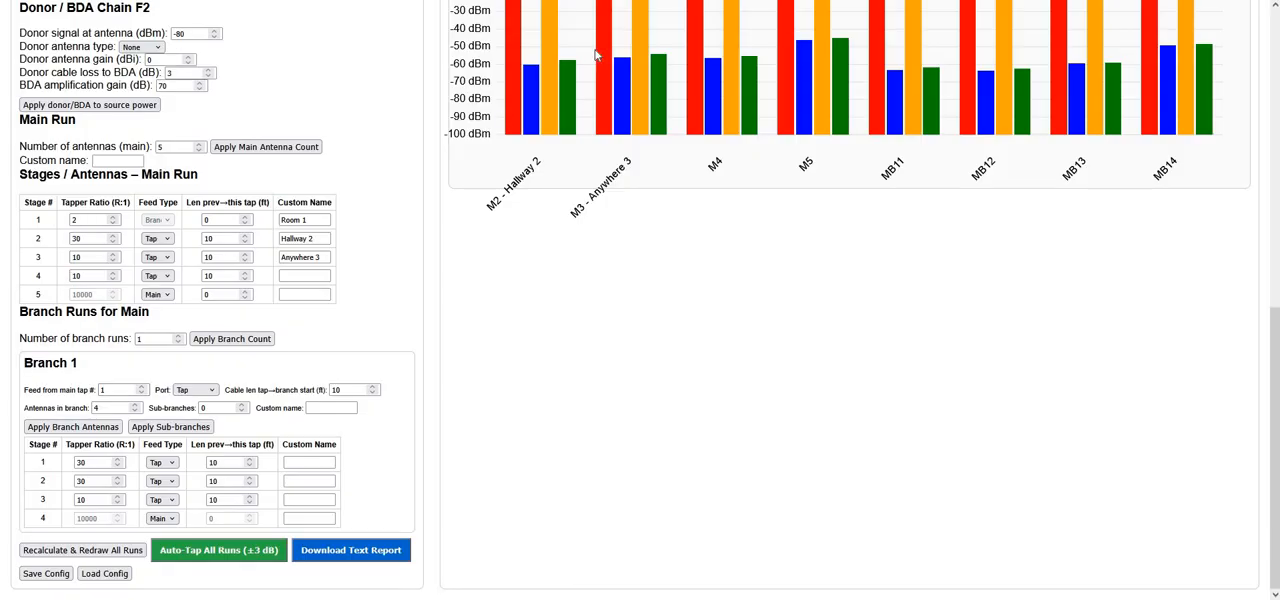
{"action": "left_click", "coordinate": [86, 219]}
{"action": "scroll", "coordinate": [645, 153], "scroll_direction": "up", "scroll_amount": 5}
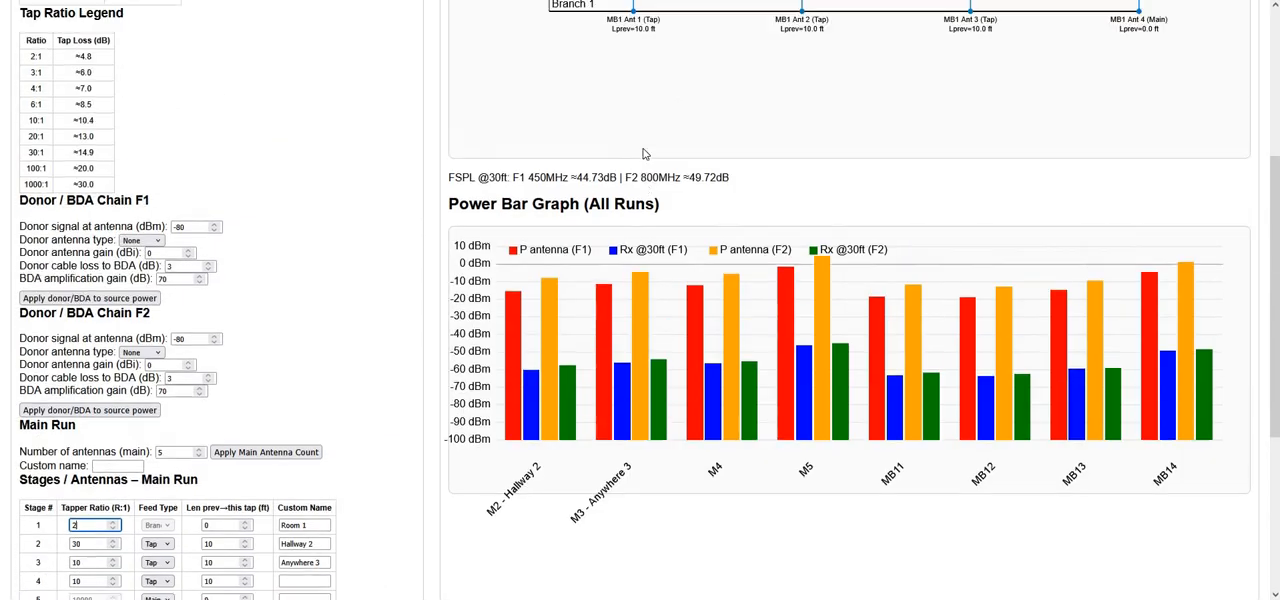
{"action": "scroll", "coordinate": [641, 163], "scroll_direction": "down", "scroll_amount": 5}
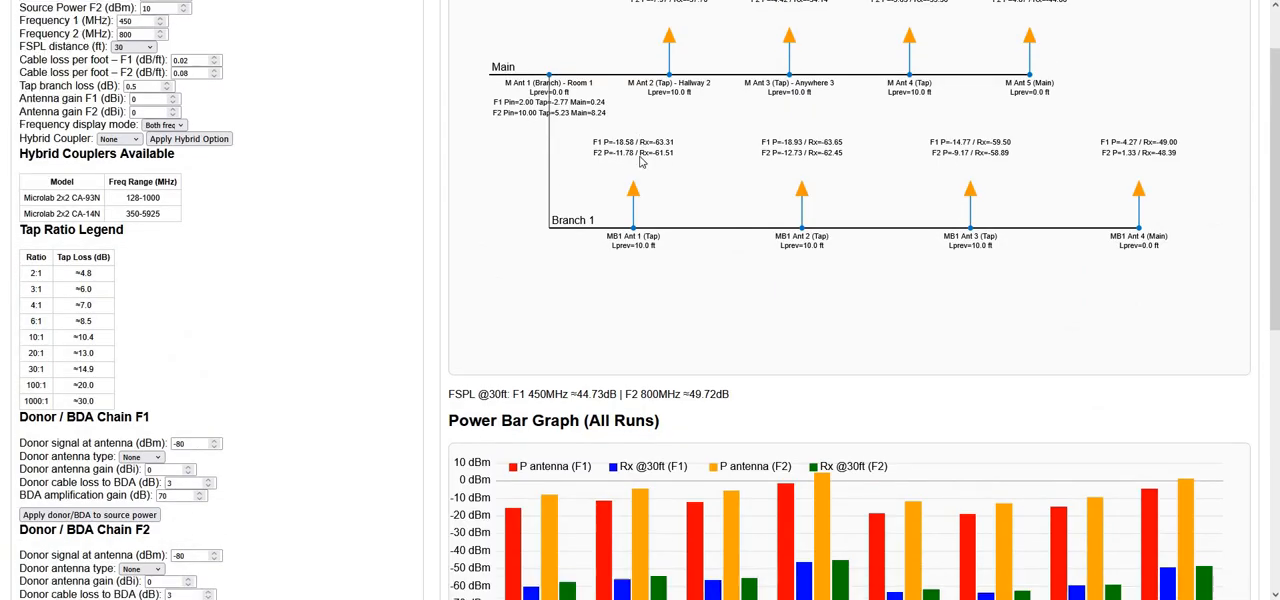
{"action": "scroll", "coordinate": [829, 207], "scroll_direction": "up", "scroll_amount": 1}
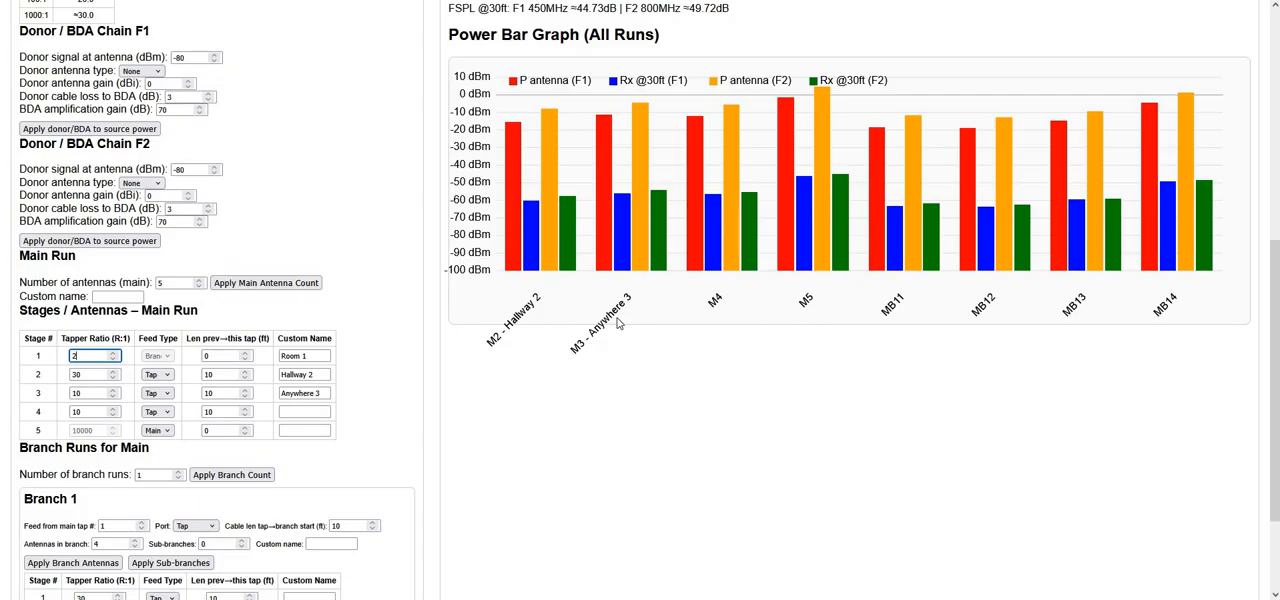
Examine the main run's custom stage names and Branch 1's stage settings alongside the power bar graph
{"action": "left_click_drag", "start_coordinate": [326, 357], "coordinate": [264, 357]}
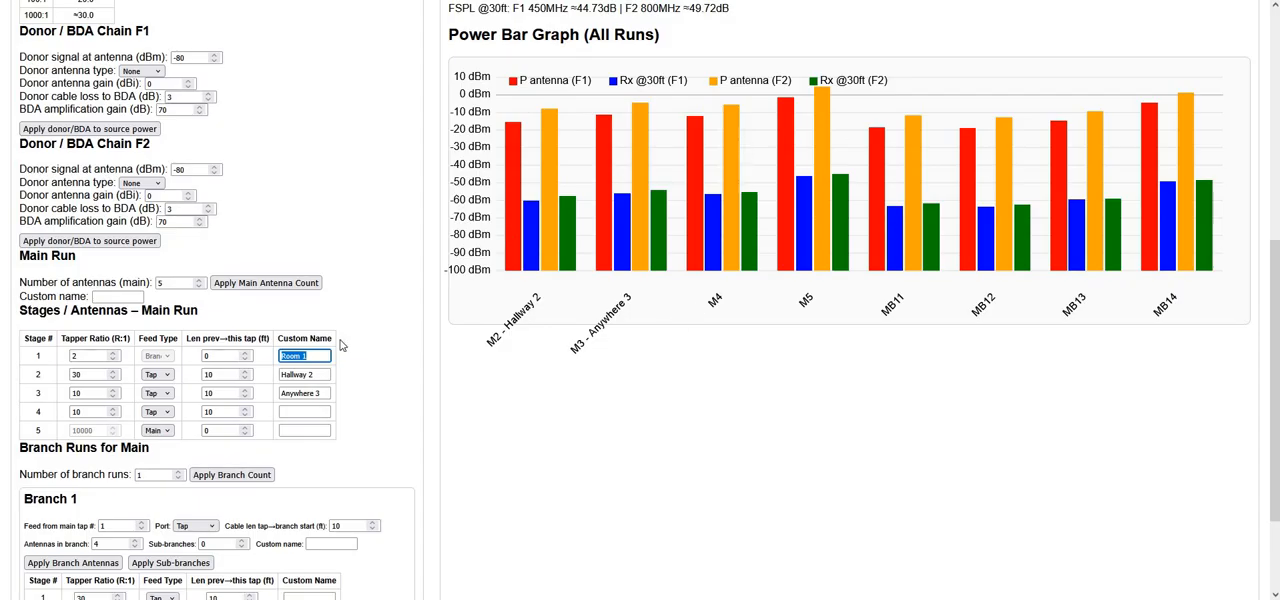
{"action": "scroll", "coordinate": [340, 334], "scroll_direction": "down", "scroll_amount": 2}
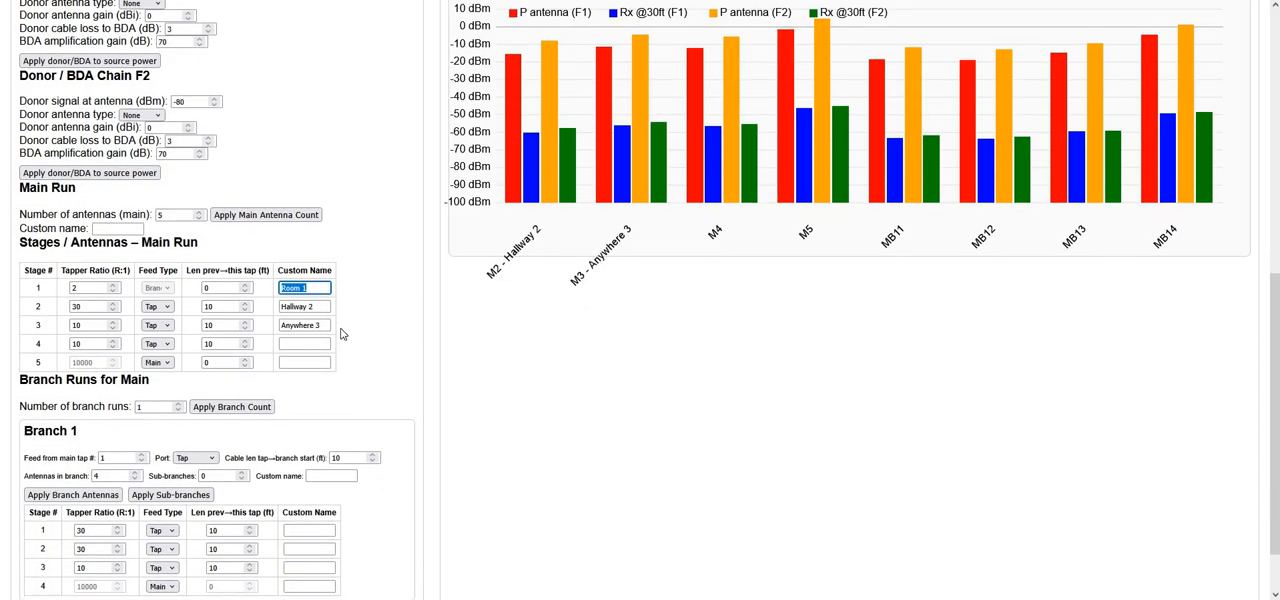
{"action": "scroll", "coordinate": [1145, 220], "scroll_direction": "up", "scroll_amount": 1}
{"action": "scroll", "coordinate": [797, 304], "scroll_direction": "up", "scroll_amount": 2}
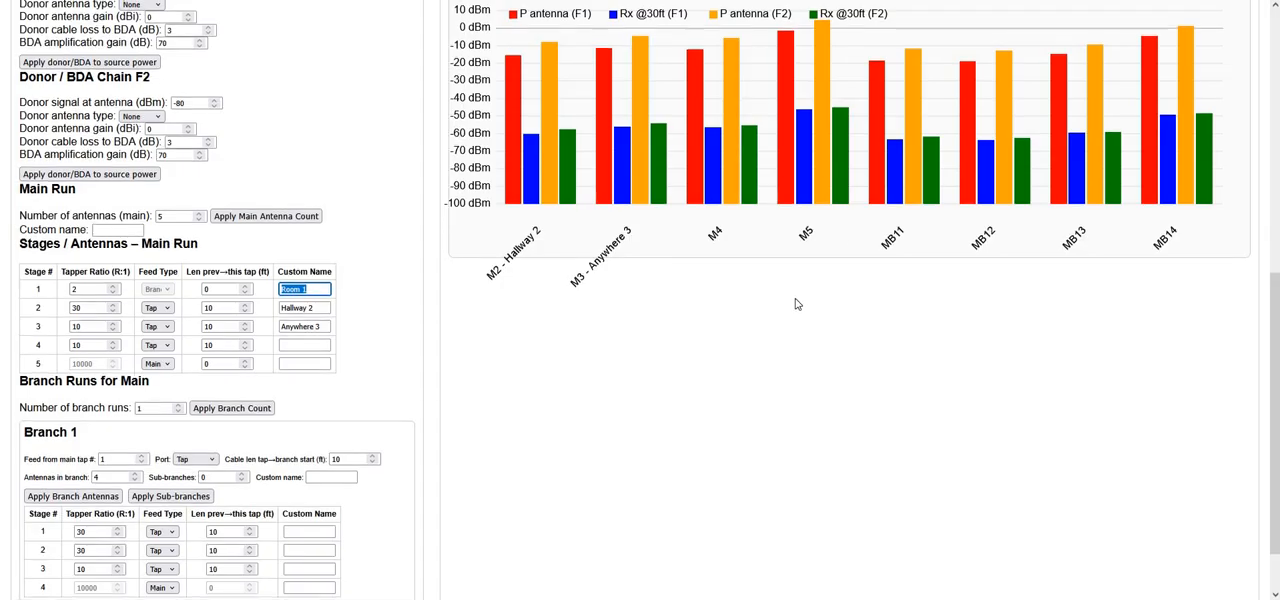
{"action": "scroll", "coordinate": [797, 306], "scroll_direction": "down", "scroll_amount": 3}
{"action": "scroll", "coordinate": [797, 305], "scroll_direction": "up", "scroll_amount": 1}
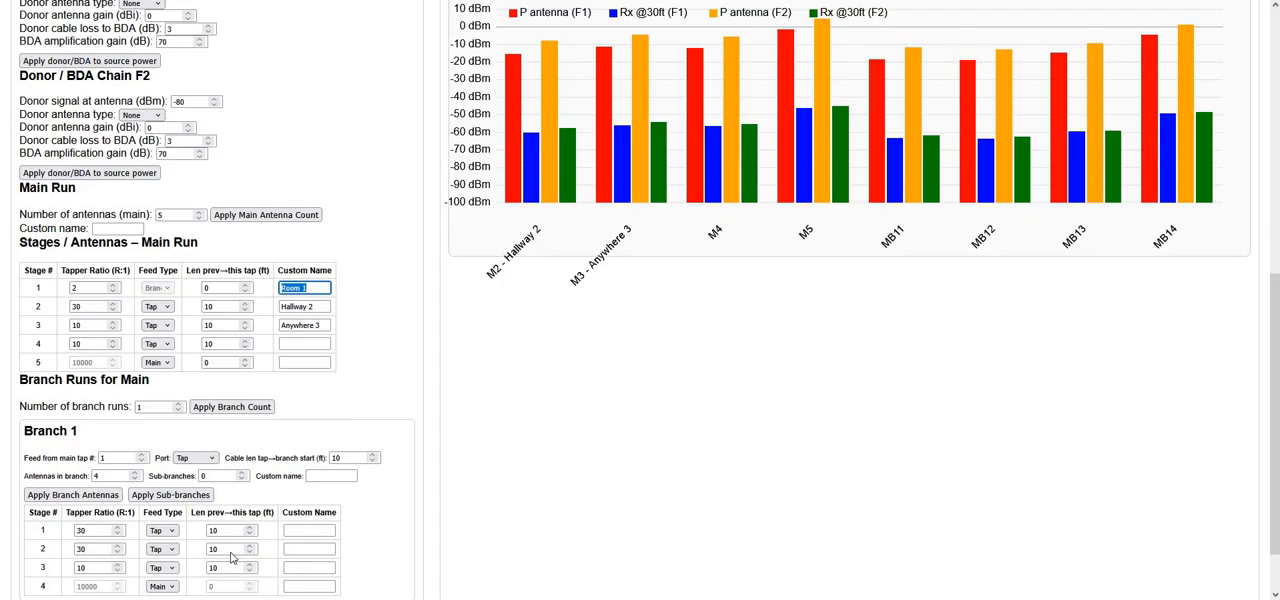
{"action": "scroll", "coordinate": [218, 556], "scroll_direction": "down", "scroll_amount": 1}
{"action": "scroll", "coordinate": [218, 556], "scroll_direction": "down", "scroll_amount": 1}
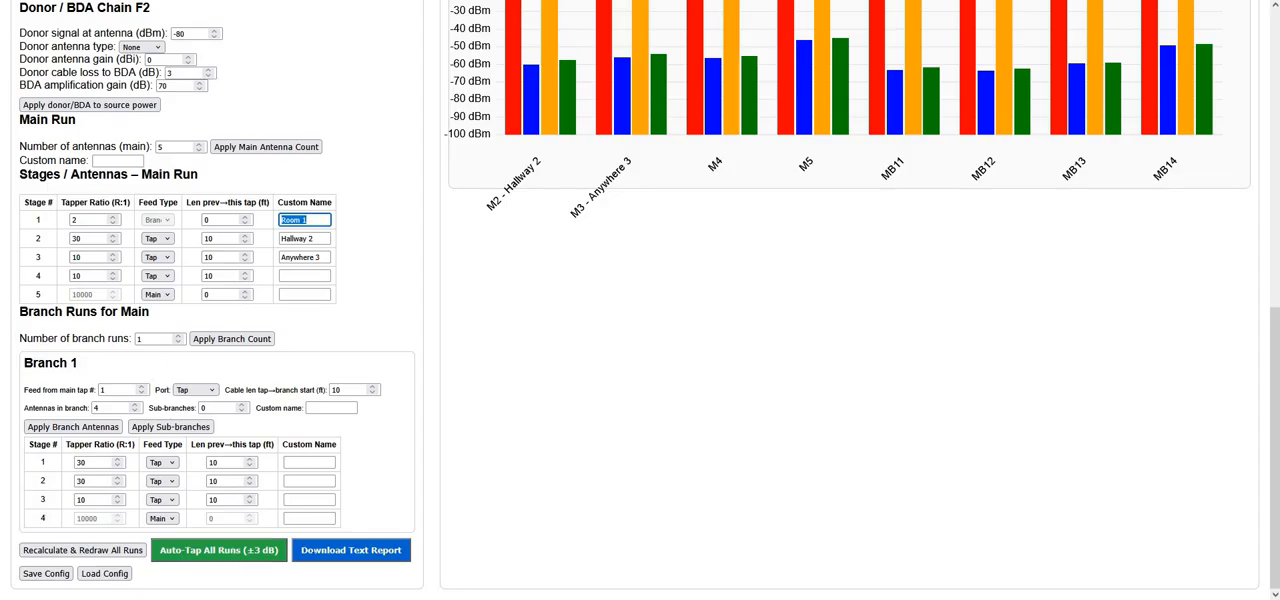
{"action": "scroll", "coordinate": [412, 411], "scroll_direction": "up", "scroll_amount": 1}
{"action": "scroll", "coordinate": [450, 360], "scroll_direction": "down", "scroll_amount": 1}
Auto-tap all runs, apply a branch run count of 0 to the main run and redraw the result
{"action": "key", "text": "ctrl+minus"}
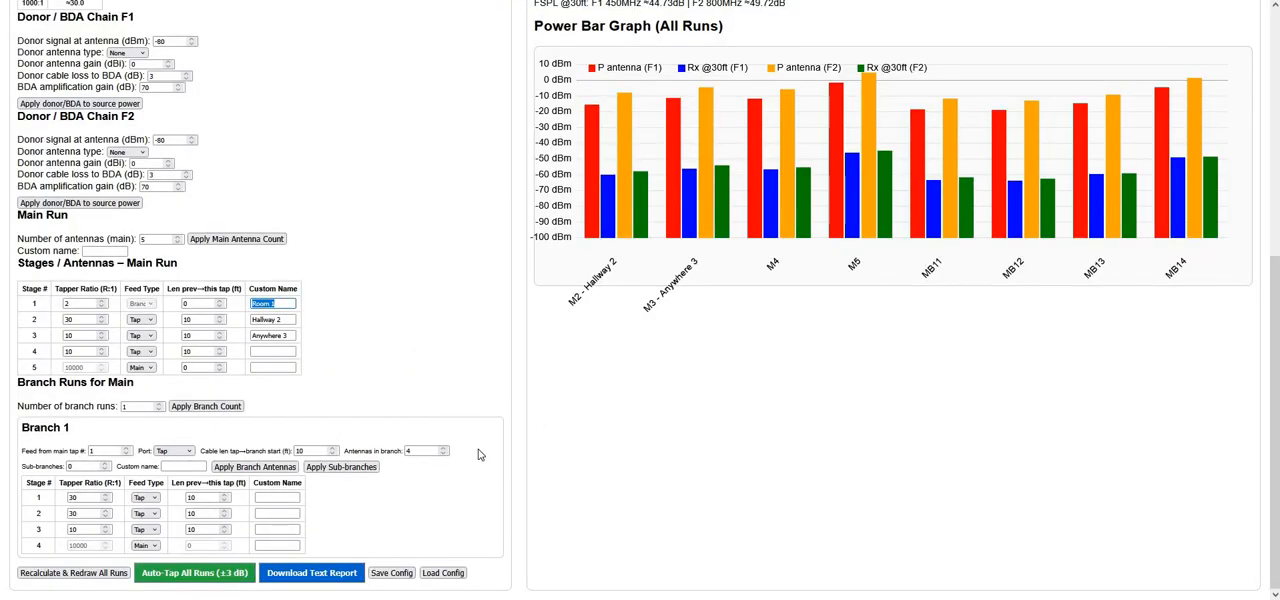
{"action": "left_click", "coordinate": [194, 577]}
{"action": "left_click", "coordinate": [205, 408]}
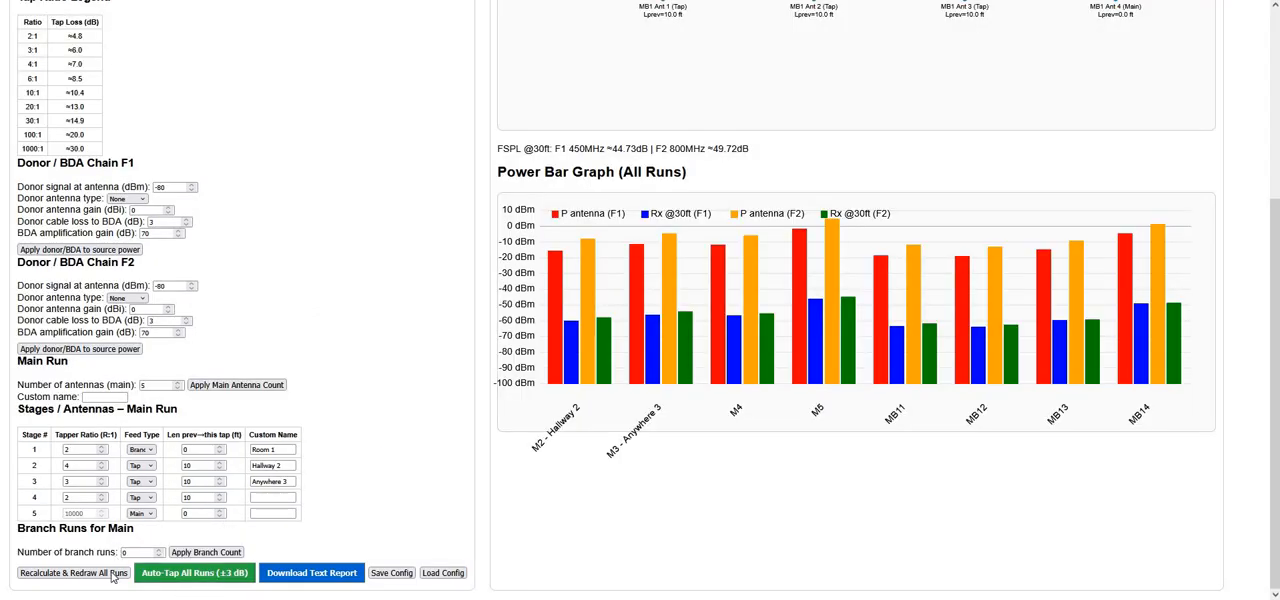
{"action": "left_click", "coordinate": [196, 552]}
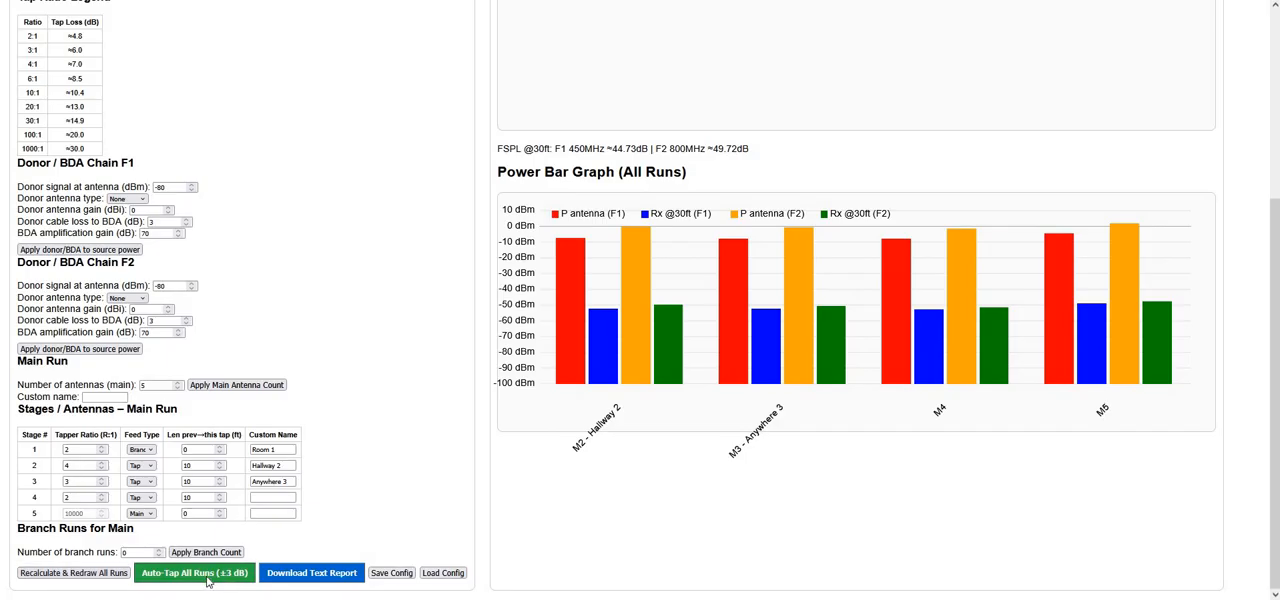
Set the tapper ratios of main run stages 1 and 2 to 10 and 6, redraw and auto-tap all runs
{"action": "left_click", "coordinate": [80, 449]}
{"action": "left_click", "coordinate": [91, 468]}
{"action": "key", "text": "BackSpace"}
{"action": "type", "text": "6"}
{"action": "left_click", "coordinate": [105, 576]}
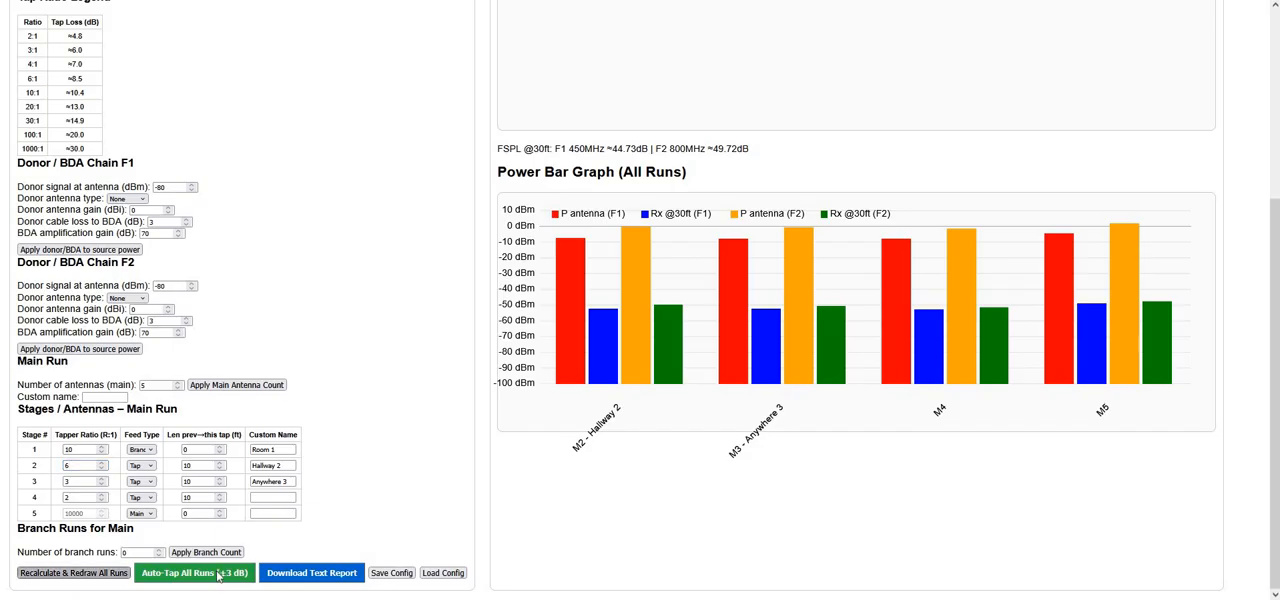
{"action": "left_click", "coordinate": [218, 576]}
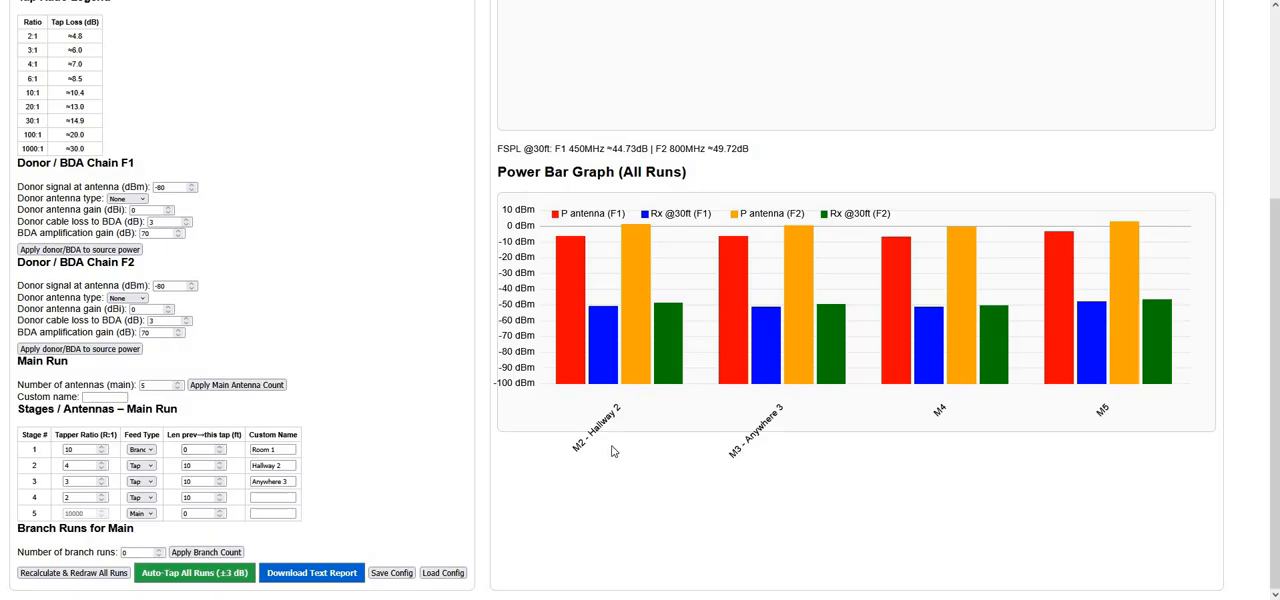
Set the tapper ratios of main run stages 1 to 3 to 30, 20 and 2 and redraw all runs
{"action": "double_click", "coordinate": [68, 449]}
{"action": "double_click", "coordinate": [68, 466]}
{"action": "left_click", "coordinate": [85, 481]}
{"action": "key", "text": "BackSpace"}
{"action": "type", "text": "2"}
{"action": "left_click", "coordinate": [103, 573]}
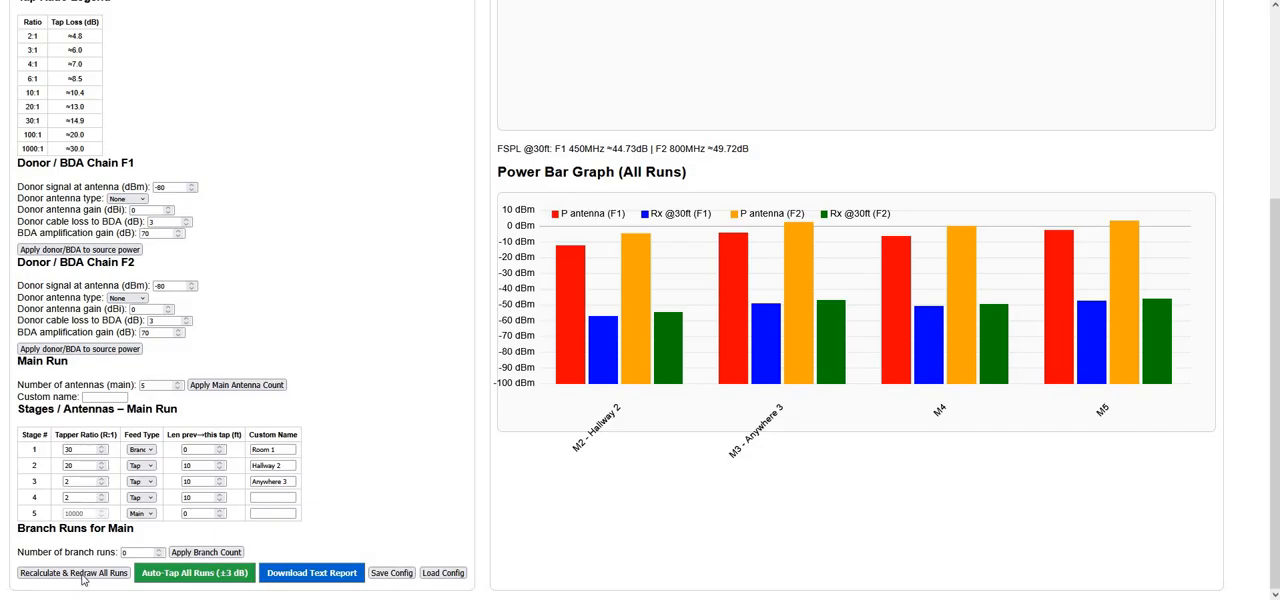
Set the previous-tap lengths of main run stages 1 to 3 to 200, 150 and 350 ft, redraw and auto-tap all runs
{"action": "left_click", "coordinate": [205, 462]}
{"action": "left_click", "coordinate": [198, 451]}
{"action": "type", "text": "200"}
{"action": "key", "text": "Tab"}
{"action": "type", "text": "150"}
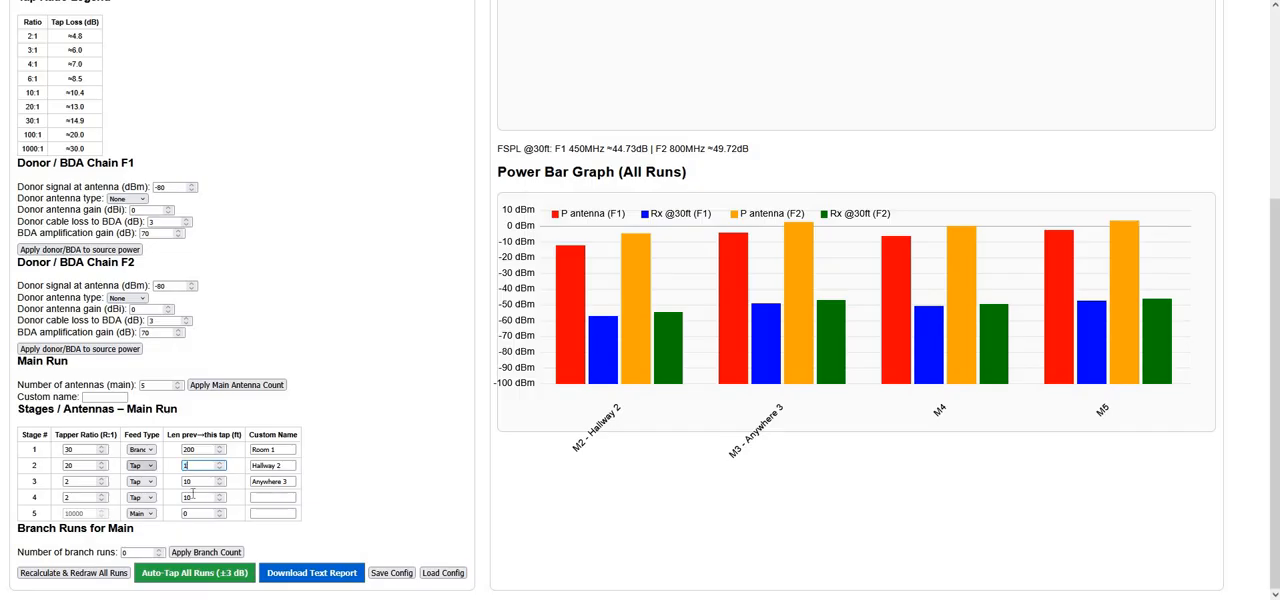
{"action": "left_click", "coordinate": [104, 577]}
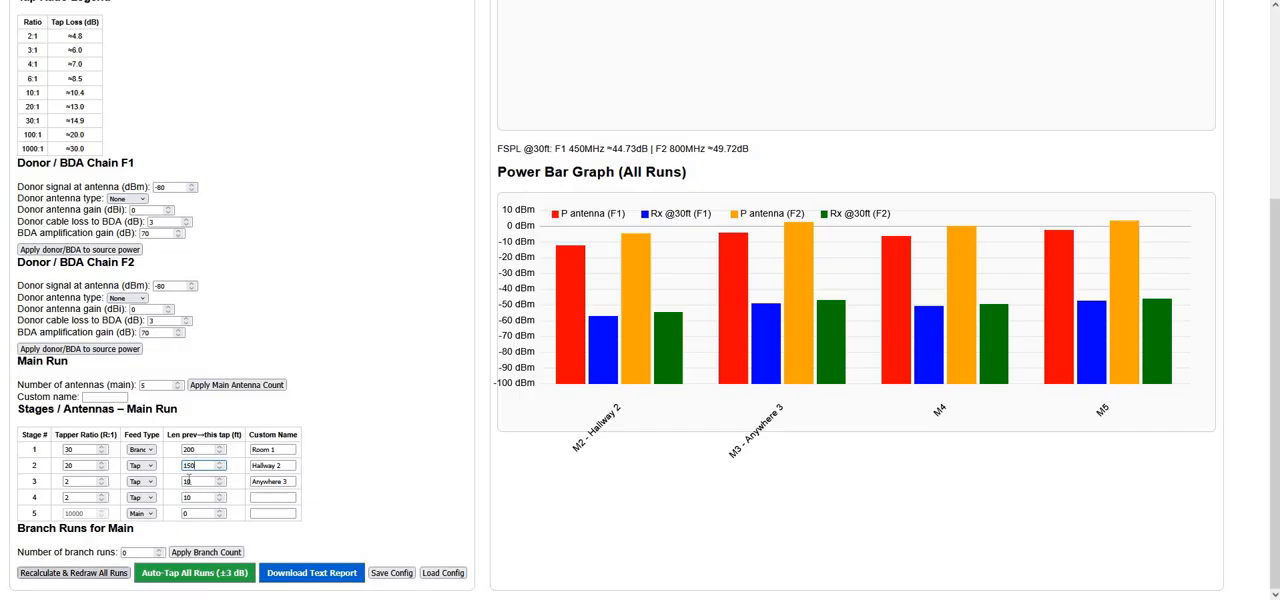
{"action": "double_click", "coordinate": [200, 482]}
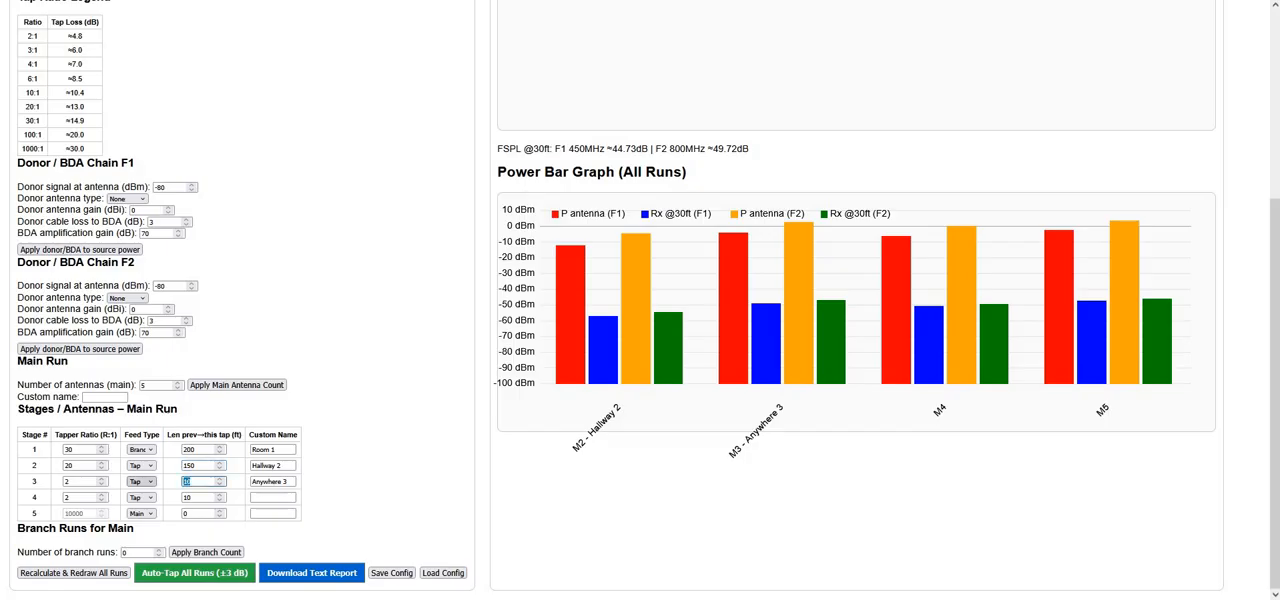
{"action": "type", "text": "350"}
{"action": "left_click", "coordinate": [97, 575]}
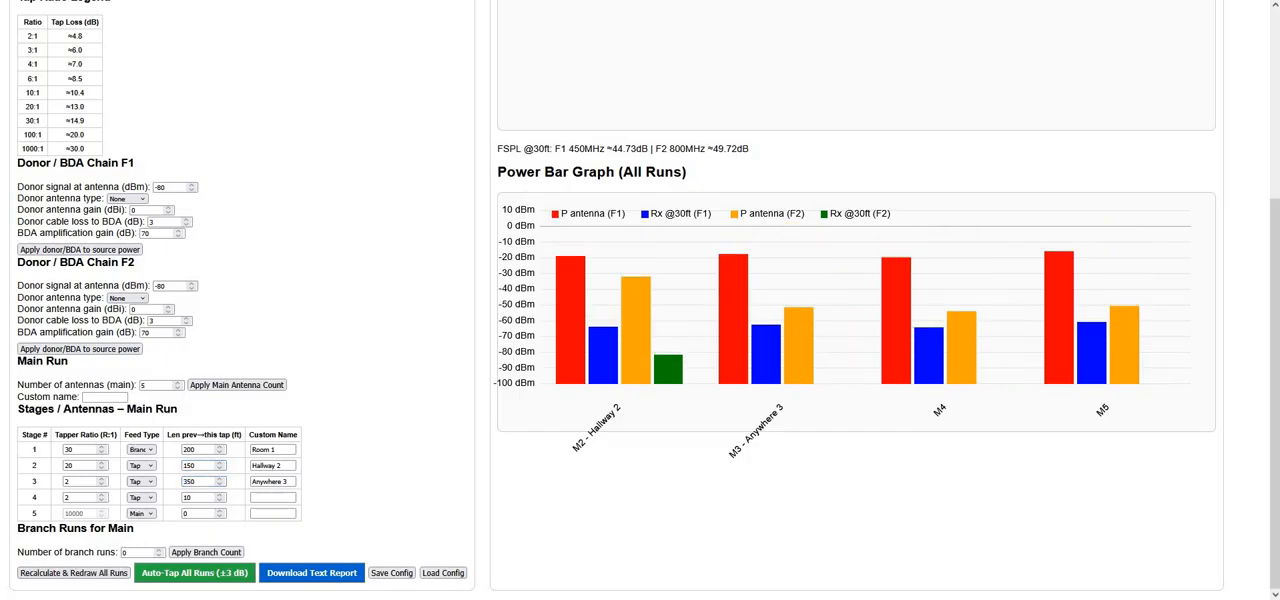
{"action": "left_click", "coordinate": [210, 575]}
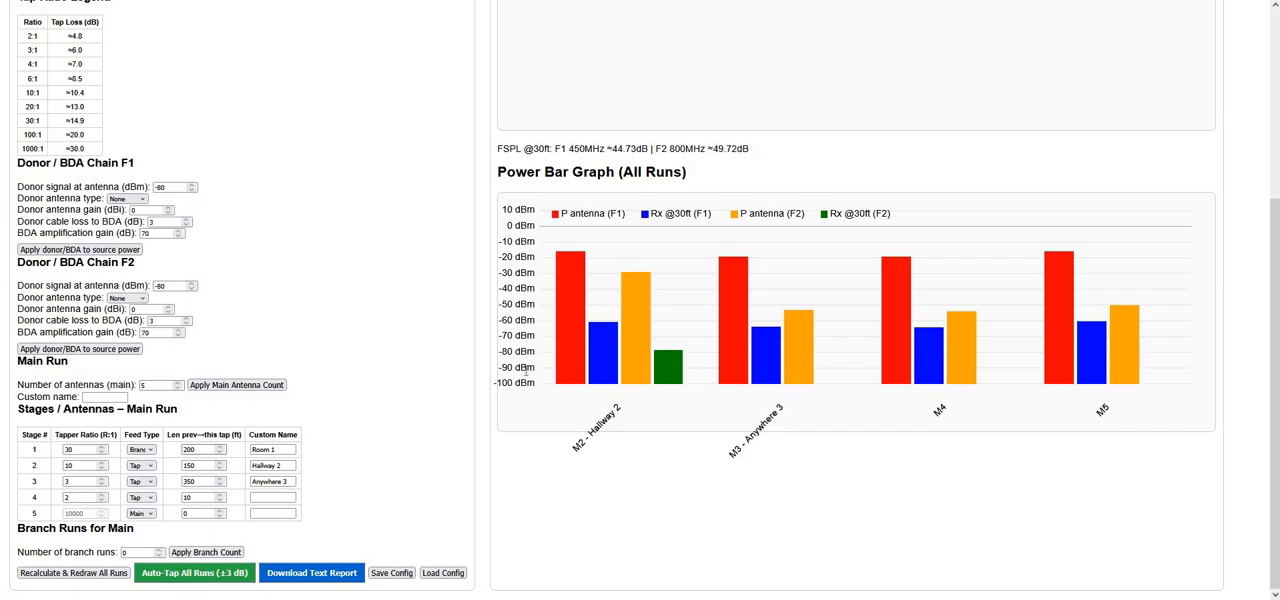
Return the calculator to its default eight-antenna main run and apply the CA-93N hybrid coupler
{"action": "double_click", "coordinate": [190, 450]}
{"action": "scroll", "coordinate": [240, 300], "scroll_direction": "up", "scroll_amount": 3}
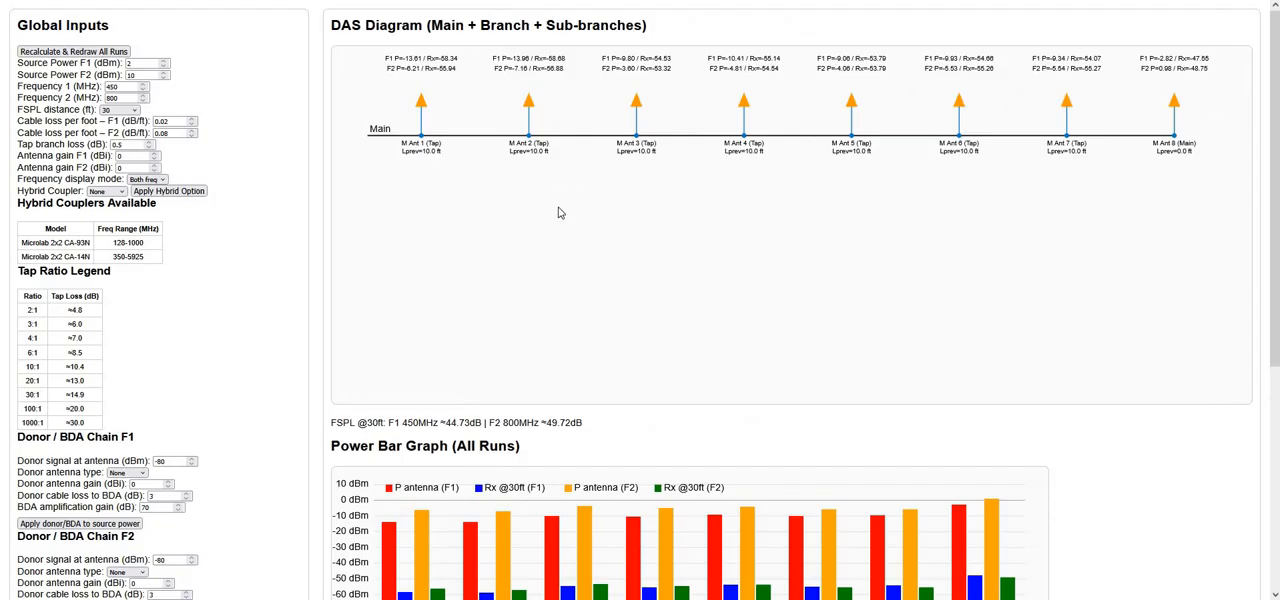
{"action": "scroll", "coordinate": [563, 186], "scroll_direction": "down", "scroll_amount": 3}
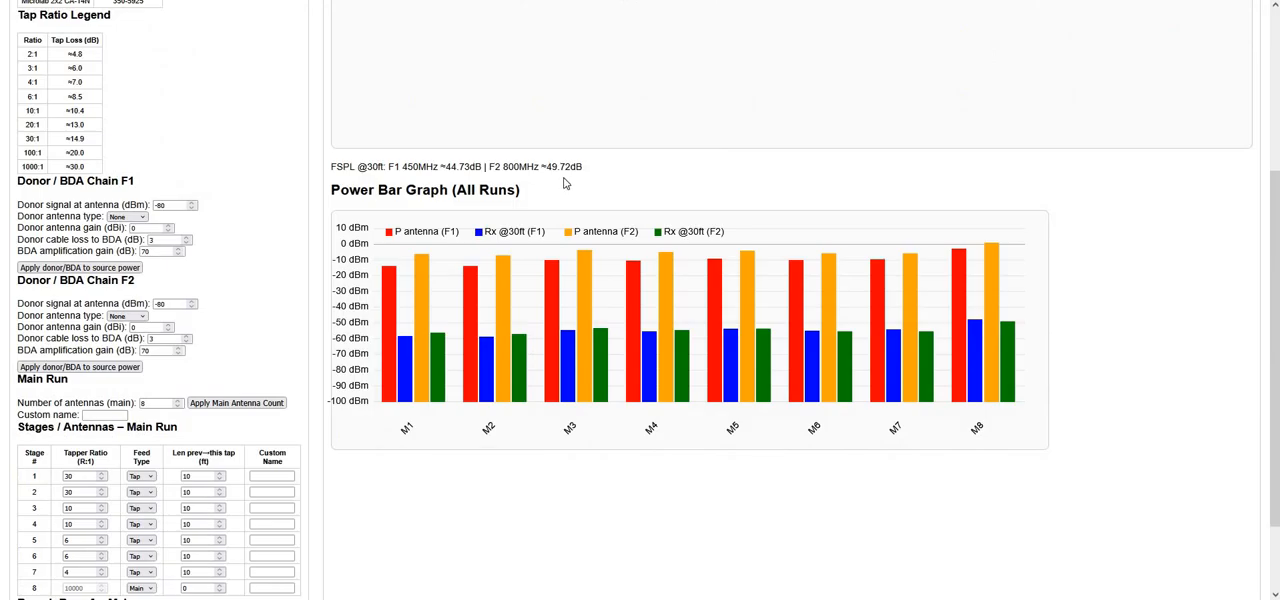
{"action": "scroll", "coordinate": [564, 184], "scroll_direction": "up", "scroll_amount": 3}
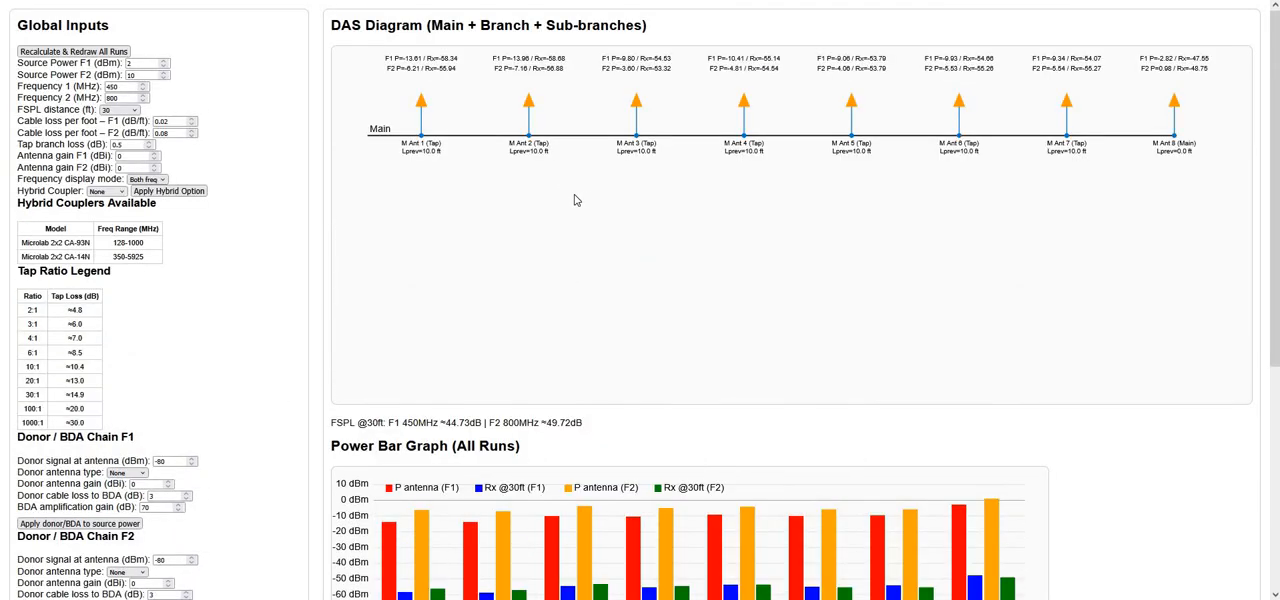
{"action": "scroll", "coordinate": [588, 186], "scroll_direction": "down", "scroll_amount": 3}
{"action": "scroll", "coordinate": [117, 198], "scroll_direction": "up", "scroll_amount": 3}
{"action": "left_click", "coordinate": [118, 191]}
{"action": "left_click", "coordinate": [105, 217]}
{"action": "left_click", "coordinate": [169, 191]}
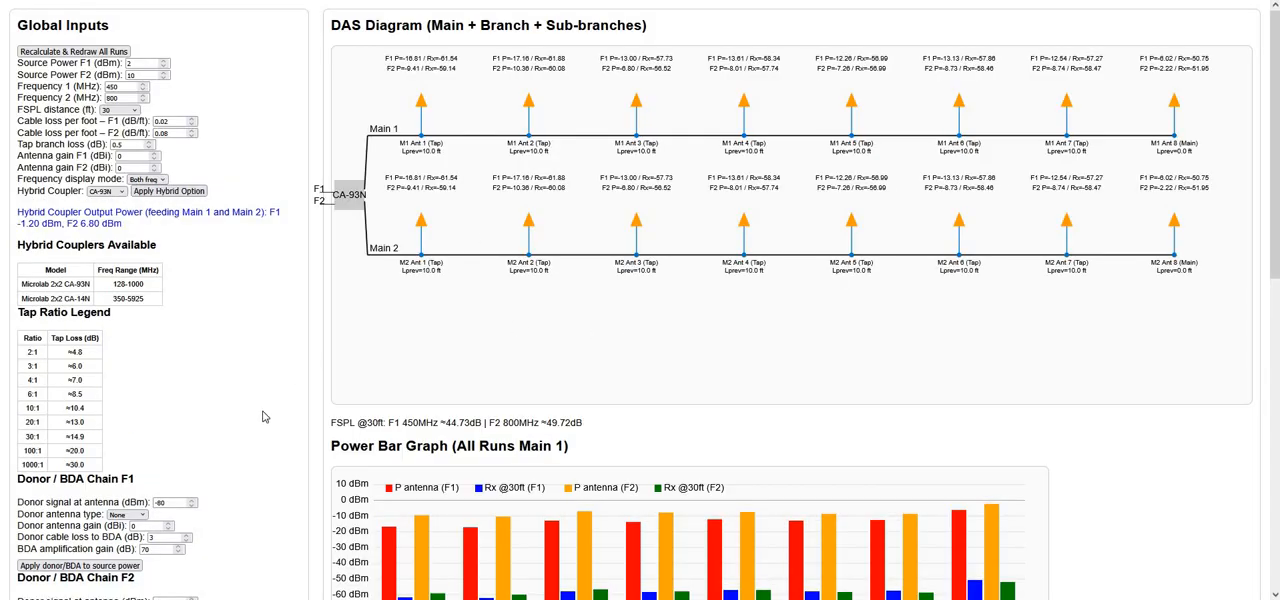
Set the number of branch runs to 1 for both Main 1 and Main 2 and apply each count
{"action": "scroll", "coordinate": [150, 265], "scroll_direction": "down", "scroll_amount": 2}
{"action": "scroll", "coordinate": [160, 285], "scroll_direction": "down", "scroll_amount": 4}
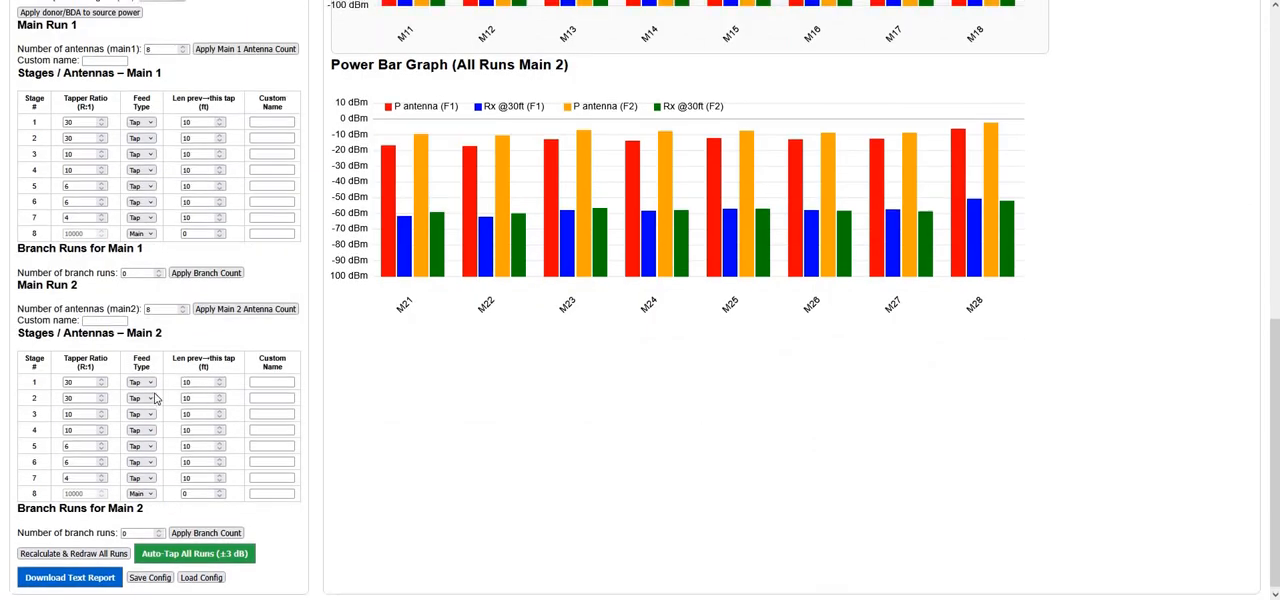
{"action": "scroll", "coordinate": [163, 397], "scroll_direction": "up", "scroll_amount": 1}
{"action": "left_click", "coordinate": [160, 395]}
{"action": "left_click", "coordinate": [188, 399]}
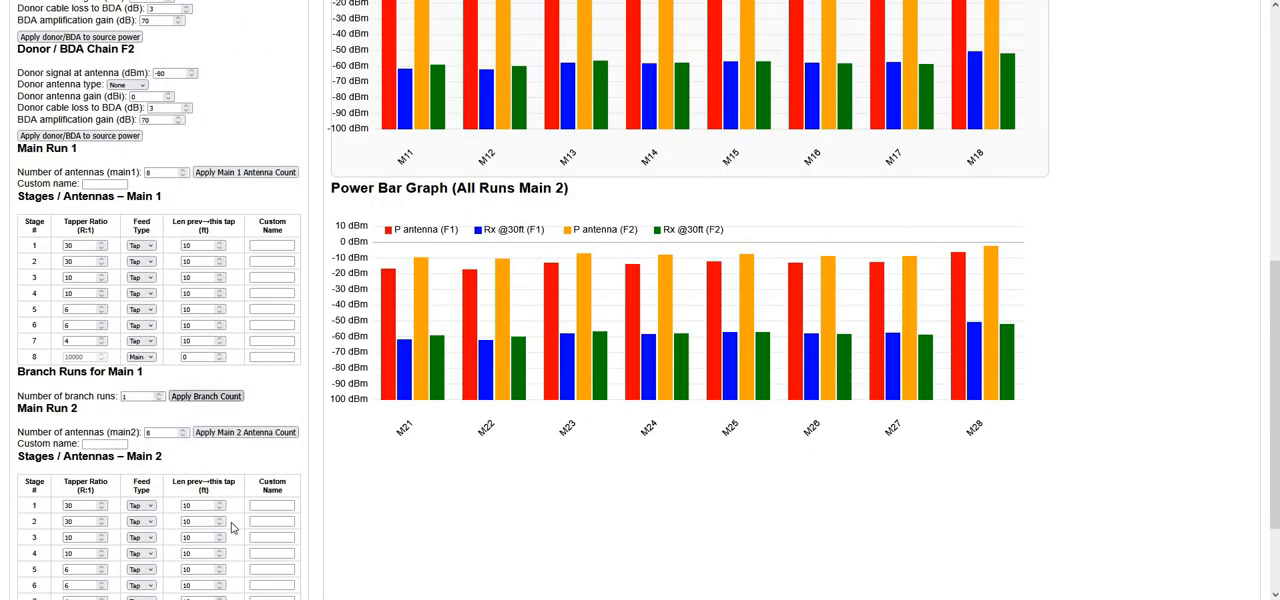
{"action": "scroll", "coordinate": [220, 519], "scroll_direction": "down", "scroll_amount": 3}
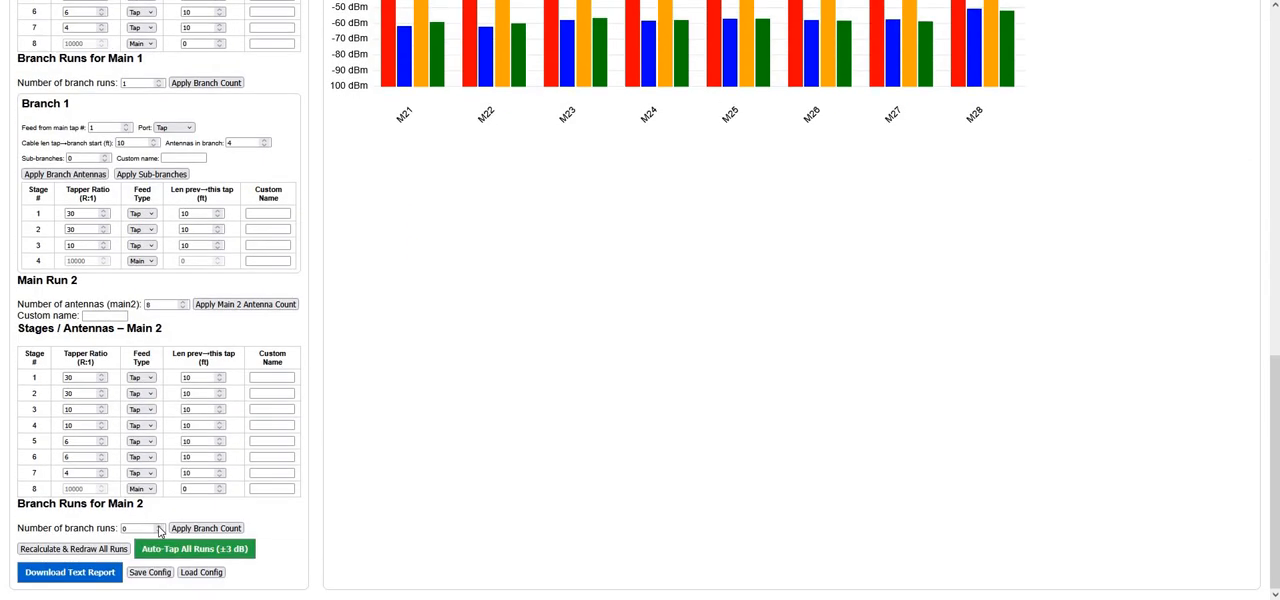
{"action": "left_click", "coordinate": [159, 526]}
{"action": "left_click", "coordinate": [191, 530]}
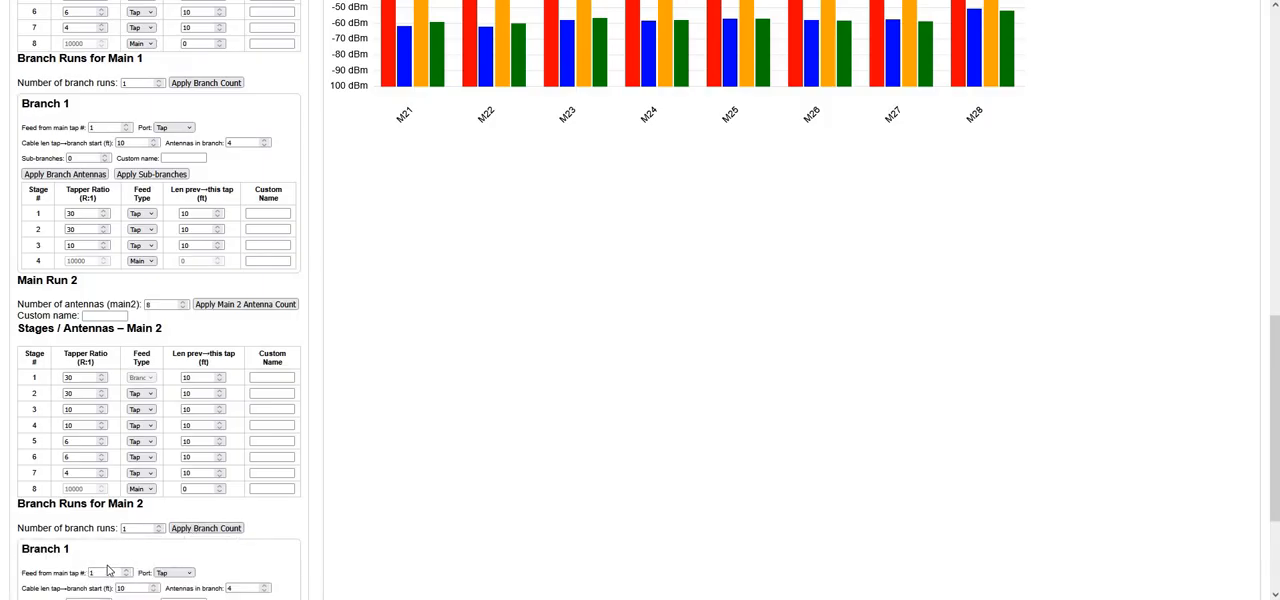
Redraw all runs and check the branches of Main 1 and Main 2 in the DAS diagram and both power bar graphs
{"action": "scroll", "coordinate": [99, 554], "scroll_direction": "down", "scroll_amount": 2}
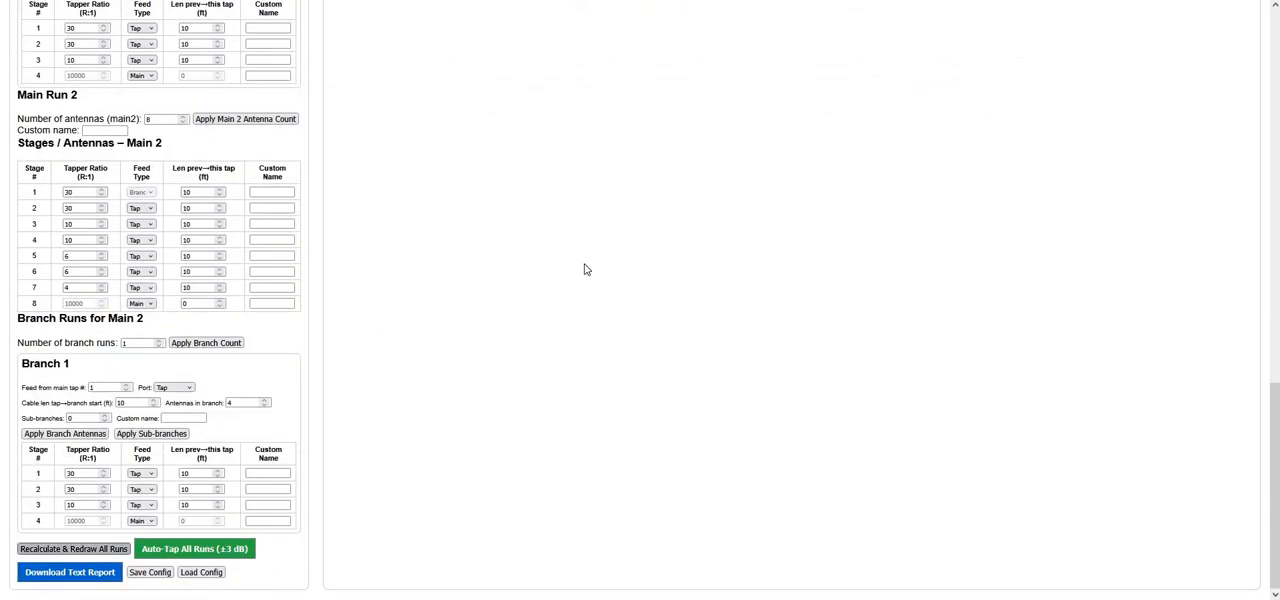
{"action": "scroll", "coordinate": [583, 238], "scroll_direction": "up", "scroll_amount": 2}
{"action": "scroll", "coordinate": [527, 128], "scroll_direction": "up", "scroll_amount": 4}
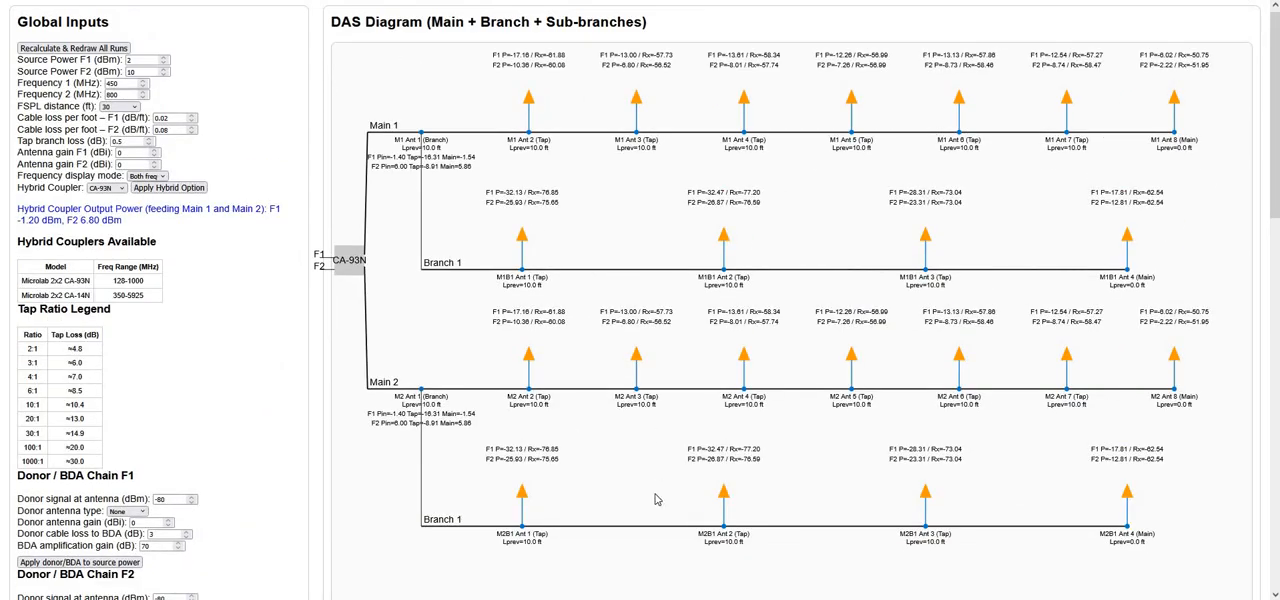
{"action": "scroll", "coordinate": [657, 499], "scroll_direction": "down", "scroll_amount": 5}
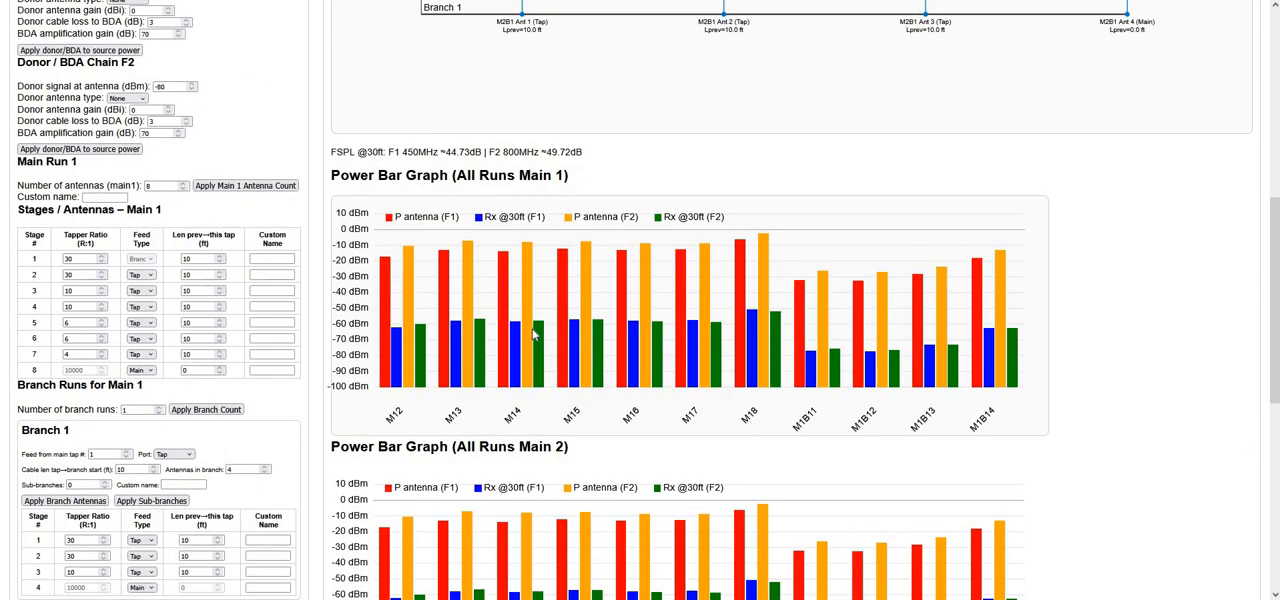
{"action": "scroll", "coordinate": [510, 271], "scroll_direction": "down", "scroll_amount": 1}
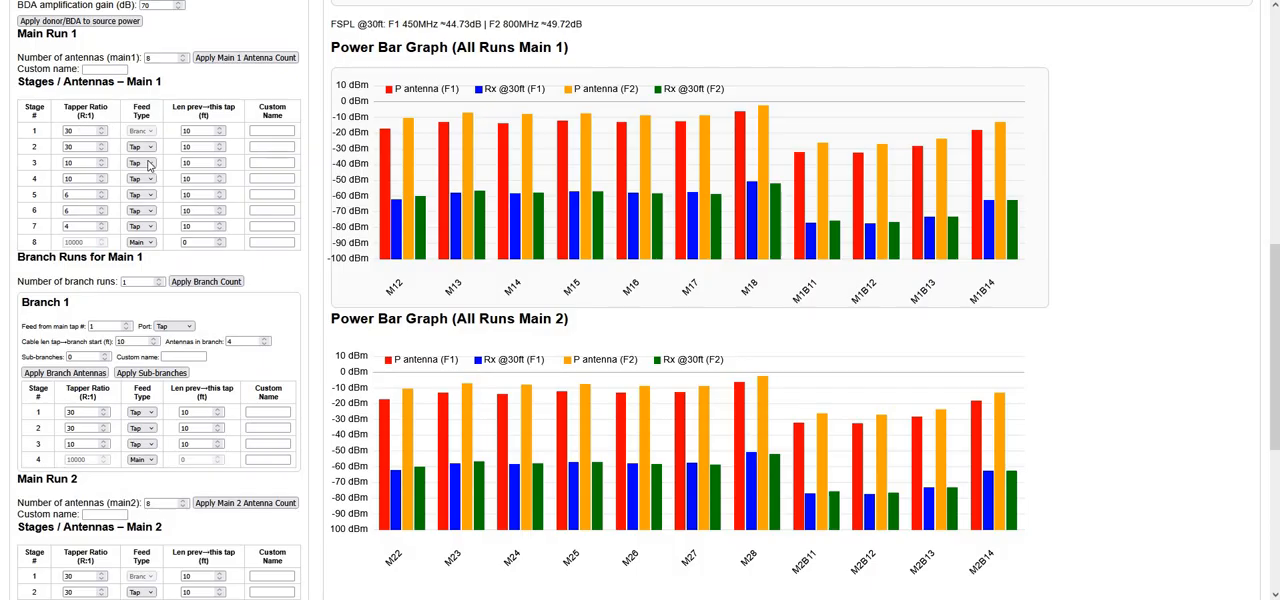
Set the stage 1 tapper ratio to 4 for both Main 1 and Main 2 and redraw all runs
{"action": "scroll", "coordinate": [440, 205], "scroll_direction": "up", "scroll_amount": 2}
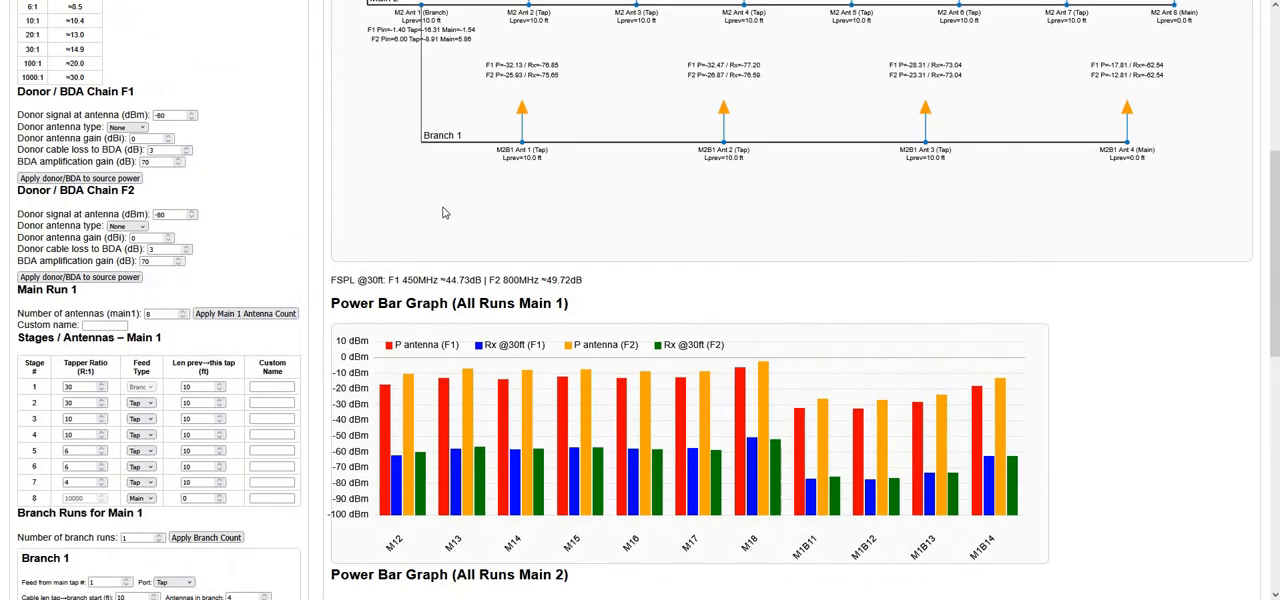
{"action": "scroll", "coordinate": [445, 212], "scroll_direction": "up", "scroll_amount": 3}
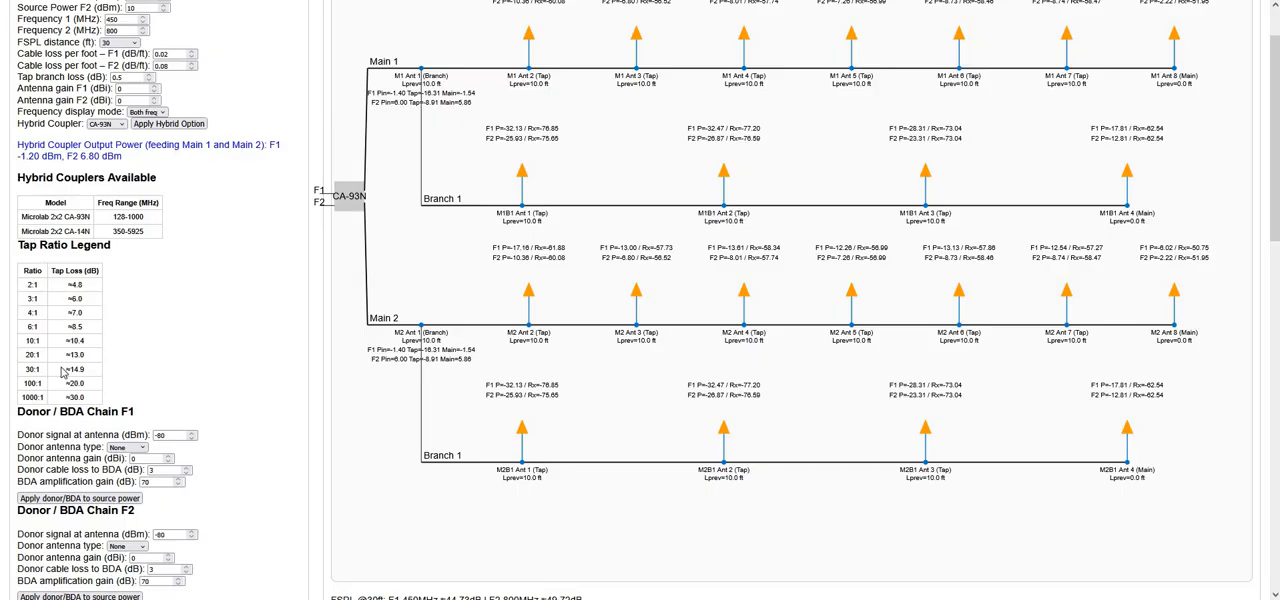
{"action": "scroll", "coordinate": [146, 380], "scroll_direction": "down", "scroll_amount": 7}
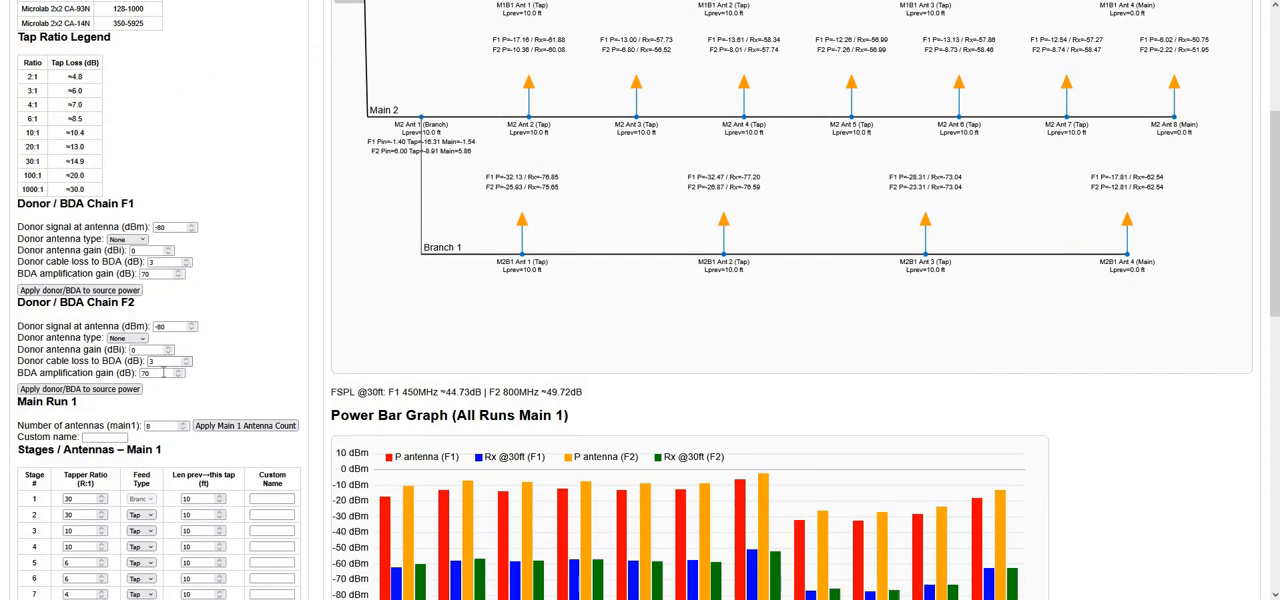
{"action": "scroll", "coordinate": [20, 197], "scroll_direction": "up", "scroll_amount": 2}
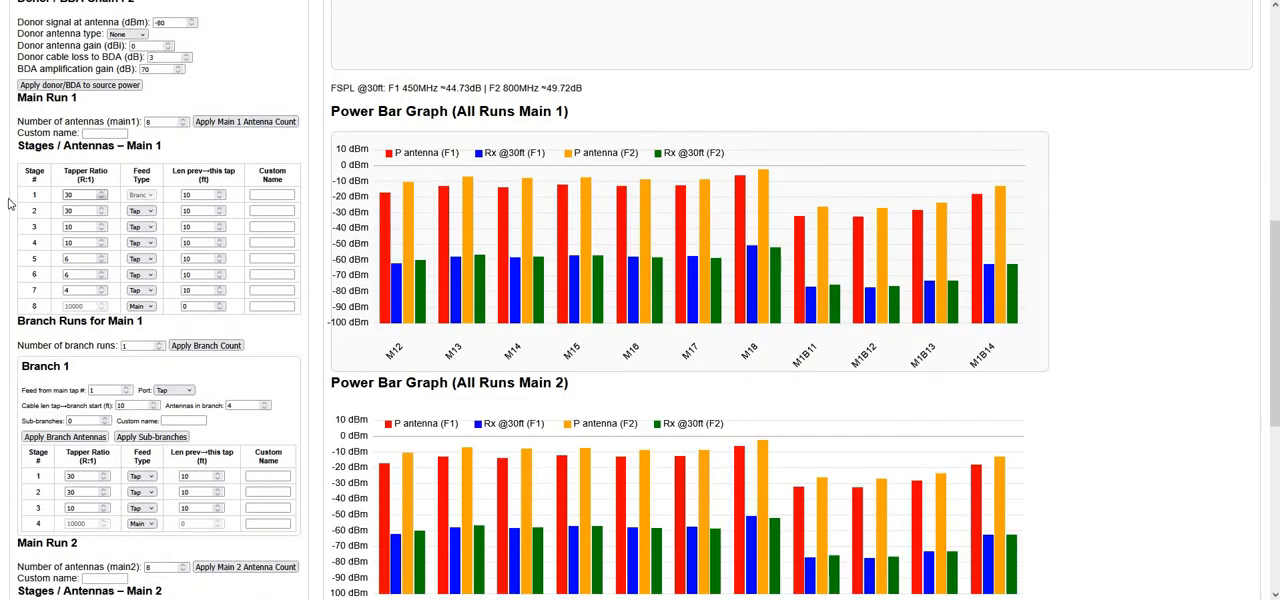
{"action": "key", "text": "Tab"}
{"action": "scroll", "coordinate": [90, 397], "scroll_direction": "down", "scroll_amount": 3}
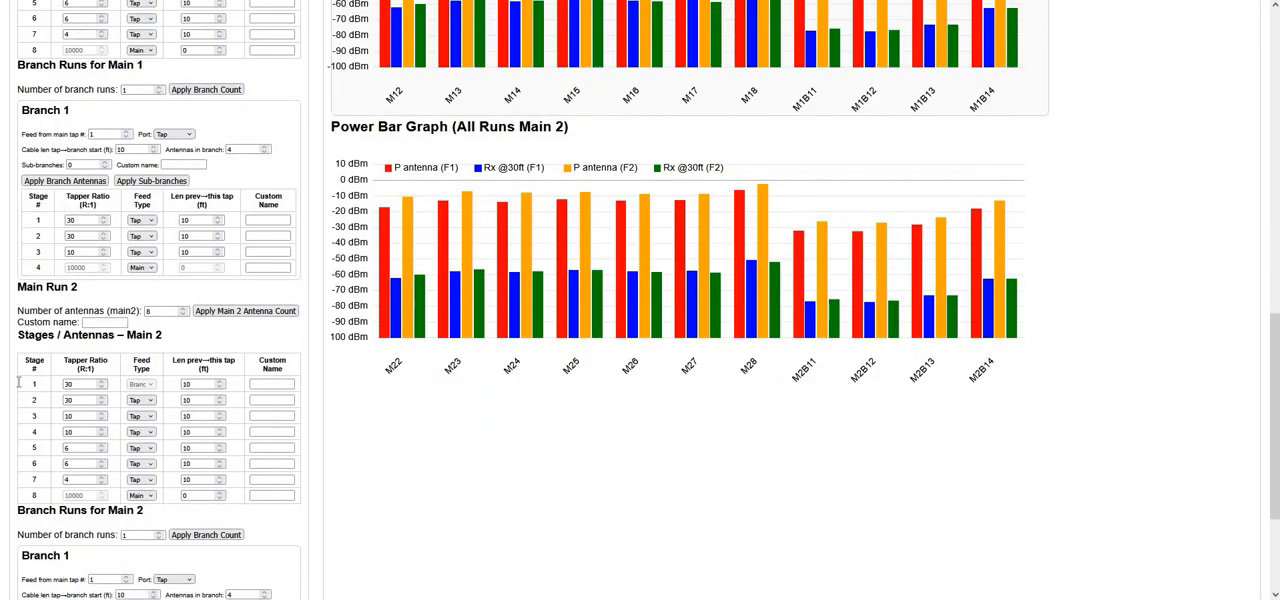
{"action": "double_click", "coordinate": [75, 384]}
{"action": "type", "text": "4"}
{"action": "scroll", "coordinate": [120, 553], "scroll_direction": "down", "scroll_amount": 2}
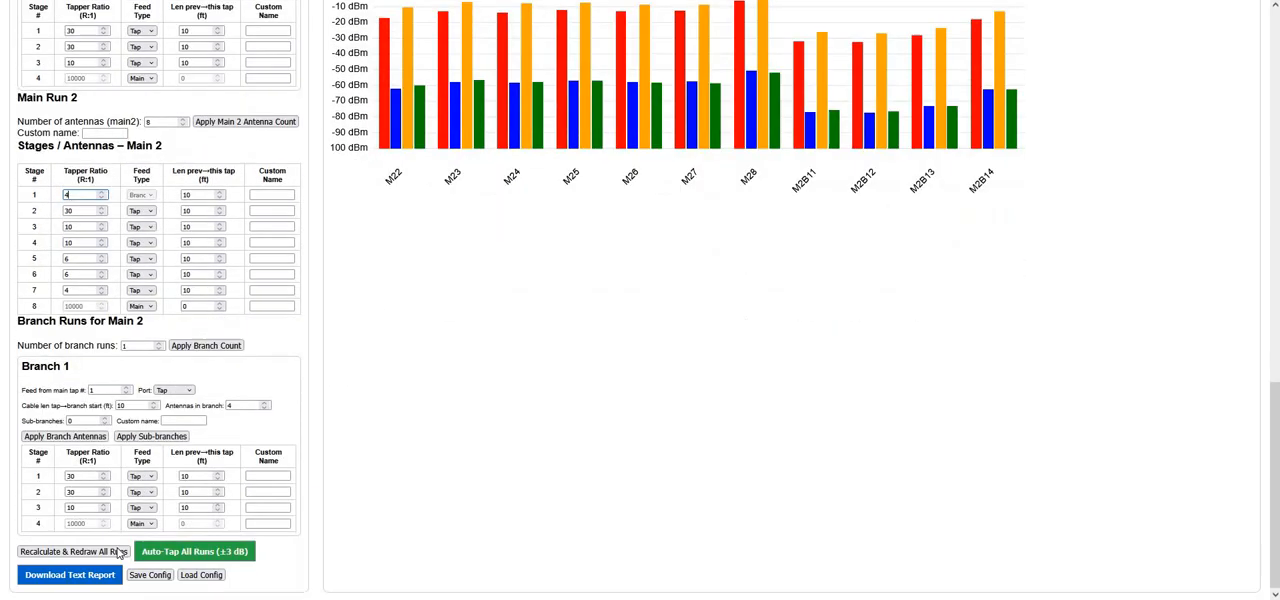
{"action": "left_click", "coordinate": [118, 553]}
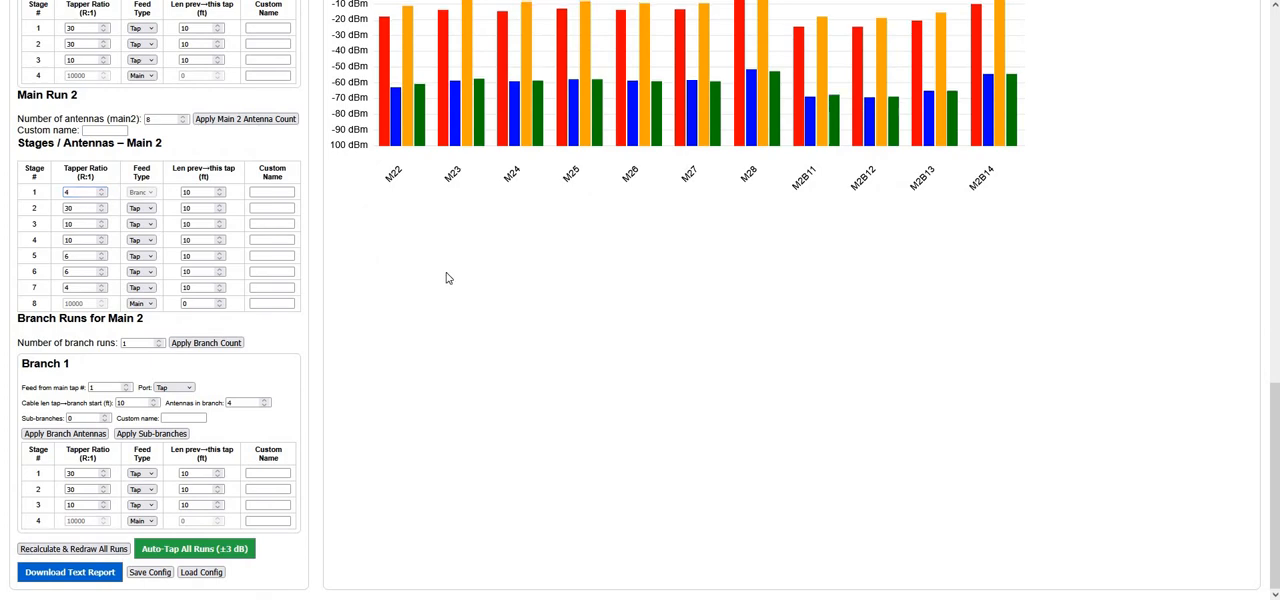
Compare the main-run and branch antenna power levels for Main 1 and Main 2 in the bar graphs and DAS diagram
{"action": "scroll", "coordinate": [447, 278], "scroll_direction": "up", "scroll_amount": 6}
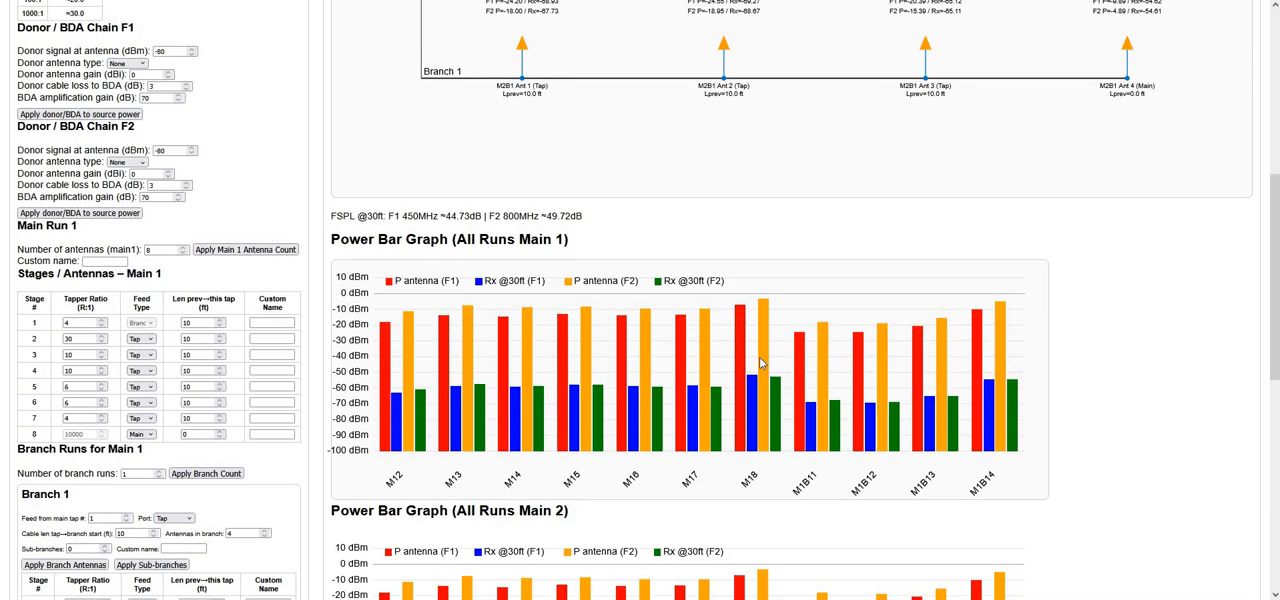
{"action": "scroll", "coordinate": [758, 363], "scroll_direction": "down", "scroll_amount": 2}
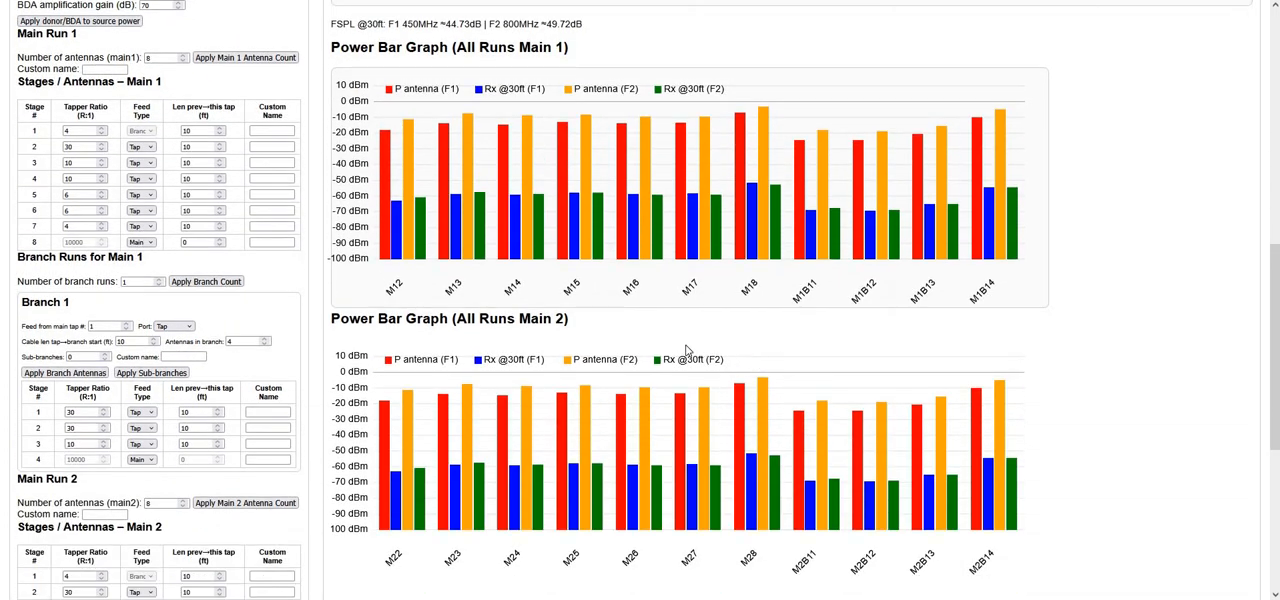
{"action": "scroll", "coordinate": [682, 348], "scroll_direction": "up", "scroll_amount": 3}
{"action": "scroll", "coordinate": [676, 338], "scroll_direction": "up", "scroll_amount": 2}
{"action": "scroll", "coordinate": [676, 333], "scroll_direction": "up", "scroll_amount": 2}
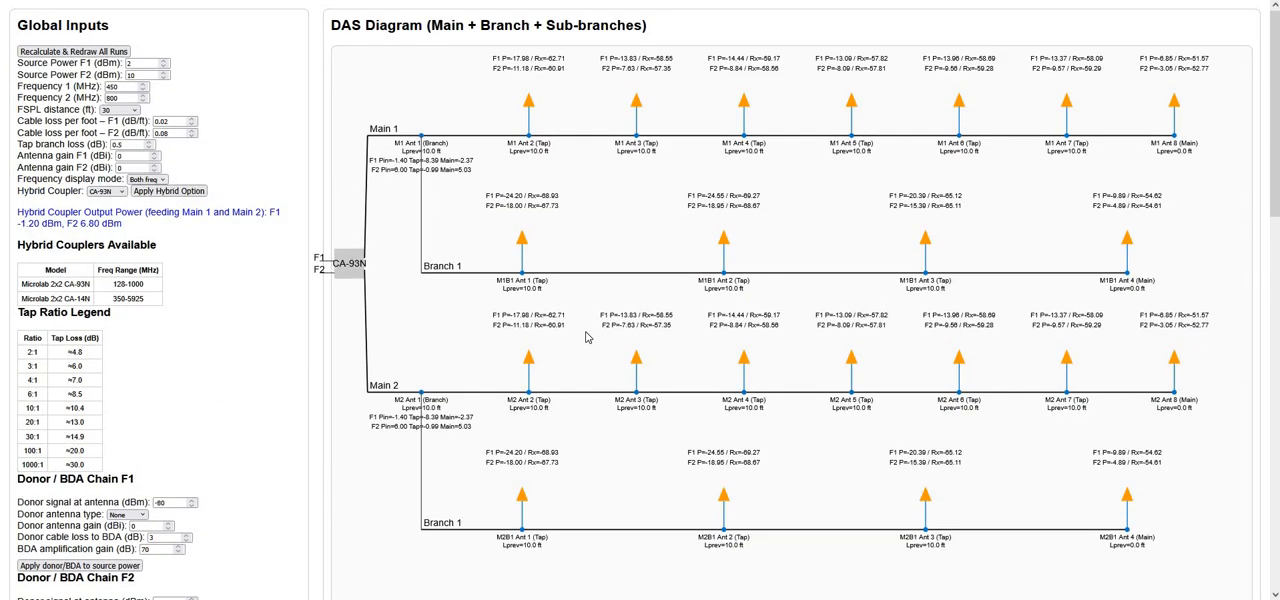
{"action": "scroll", "coordinate": [731, 365], "scroll_direction": "down", "scroll_amount": 5}
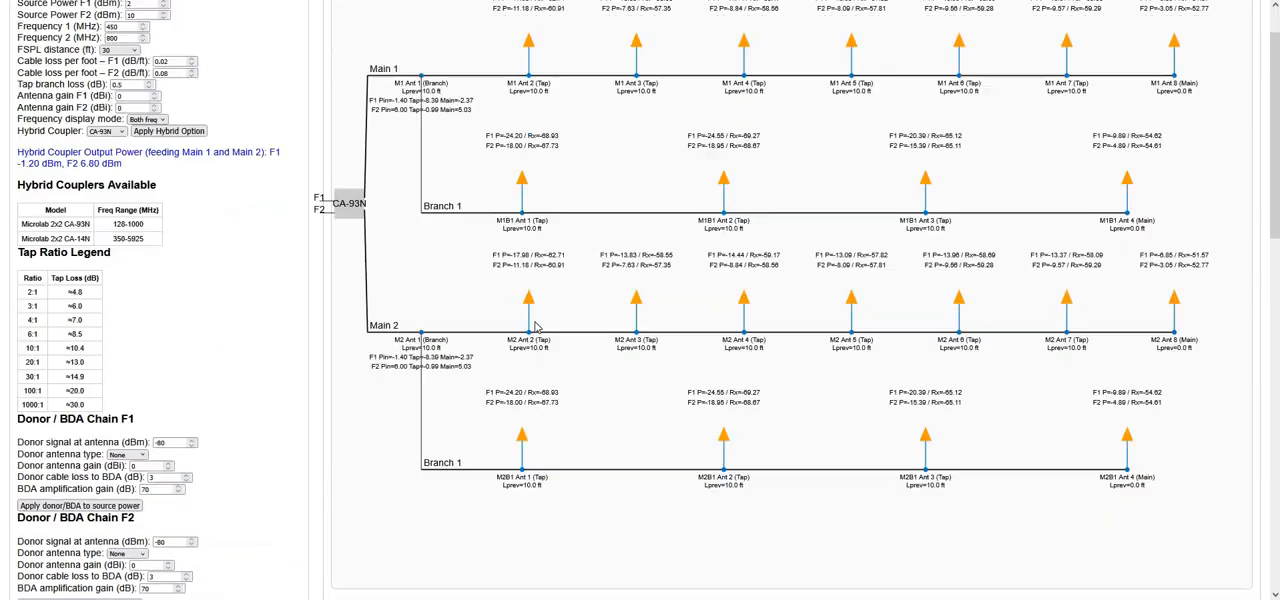
{"action": "scroll", "coordinate": [727, 268], "scroll_direction": "down", "scroll_amount": 1}
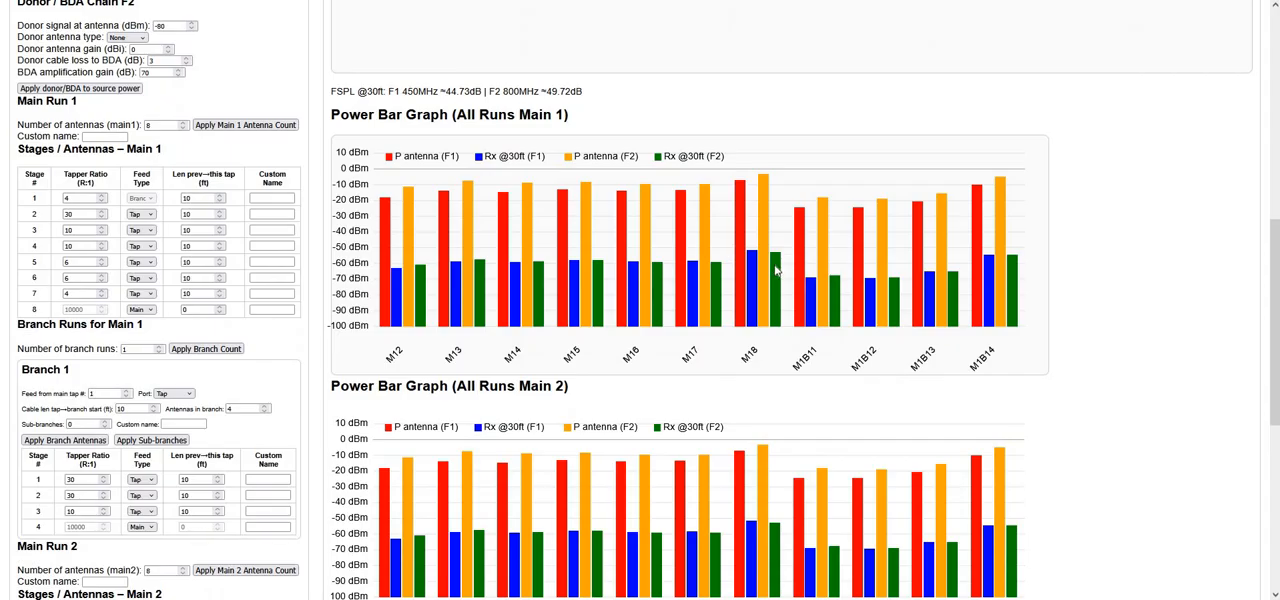
{"action": "scroll", "coordinate": [776, 270], "scroll_direction": "down", "scroll_amount": 1}
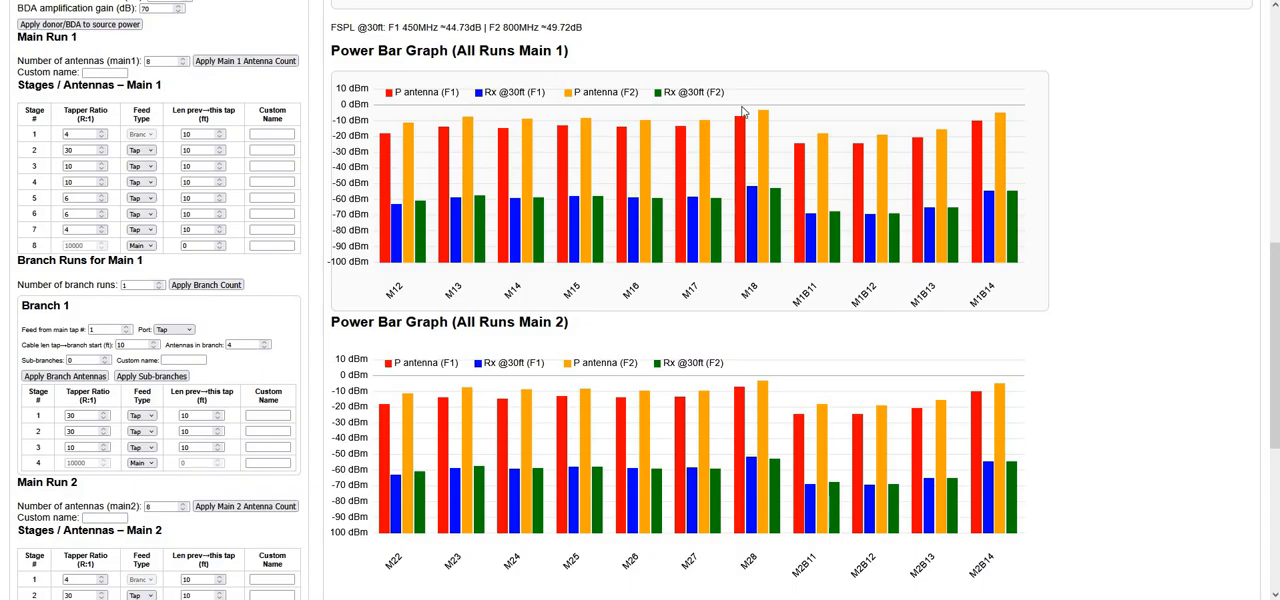
{"action": "scroll", "coordinate": [788, 177], "scroll_direction": "up", "scroll_amount": 3}
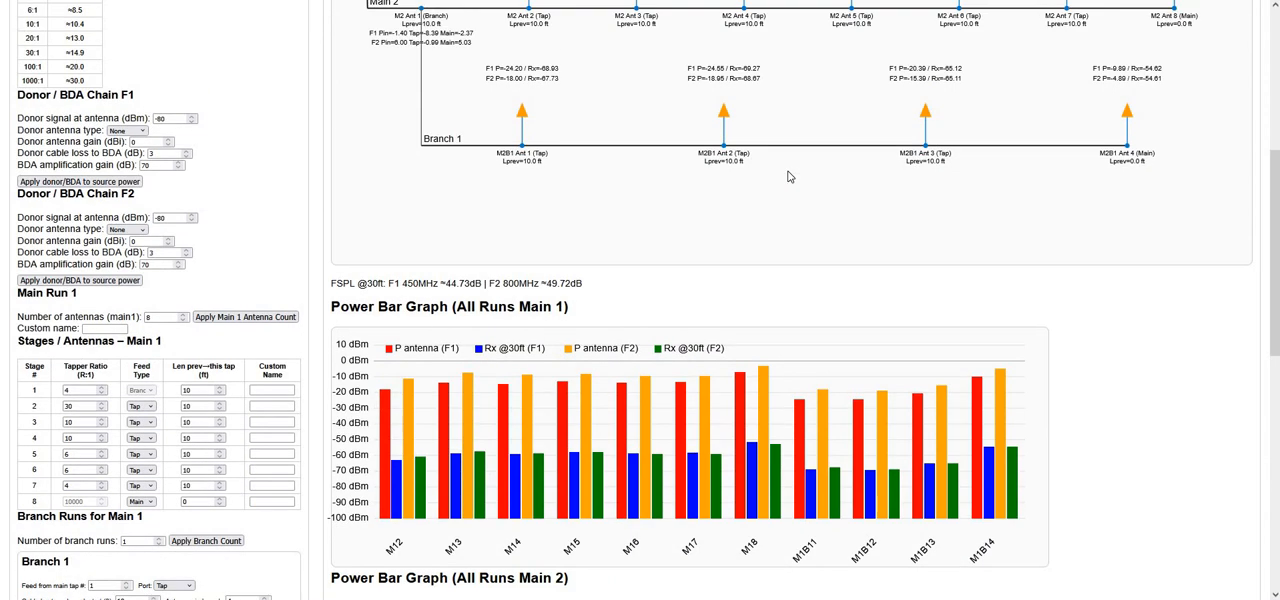
{"action": "scroll", "coordinate": [788, 177], "scroll_direction": "up", "scroll_amount": 2}
{"action": "scroll", "coordinate": [788, 177], "scroll_direction": "up", "scroll_amount": 2}
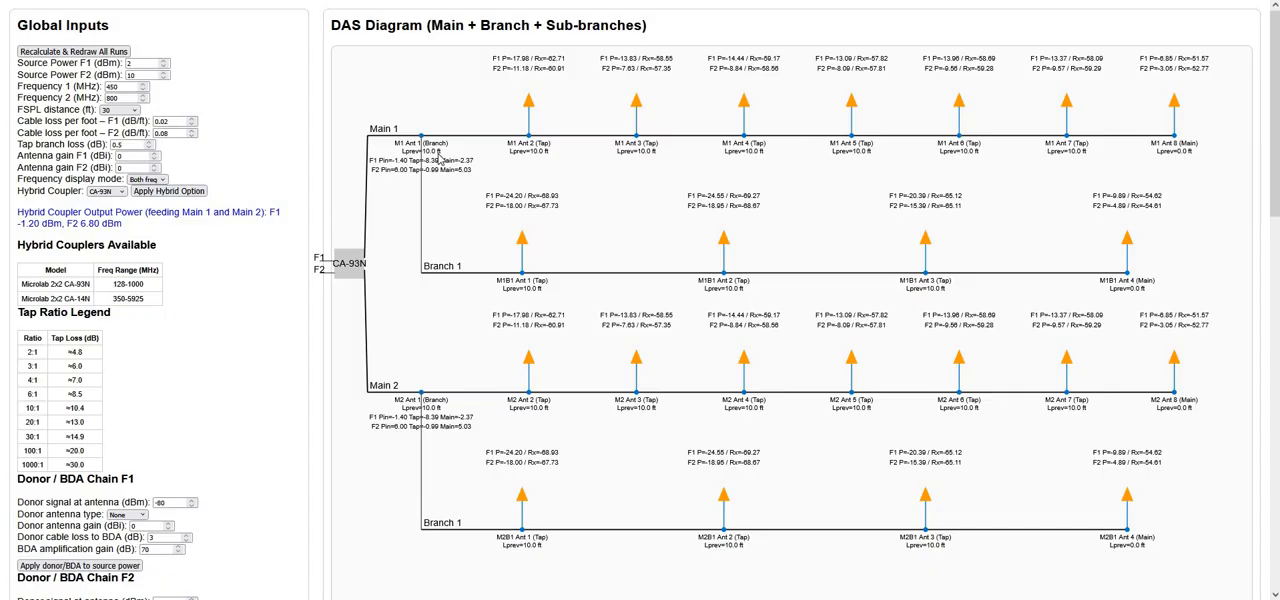
{"action": "scroll", "coordinate": [440, 158], "scroll_direction": "down", "scroll_amount": 1}
{"action": "scroll", "coordinate": [153, 160], "scroll_direction": "down", "scroll_amount": 3}
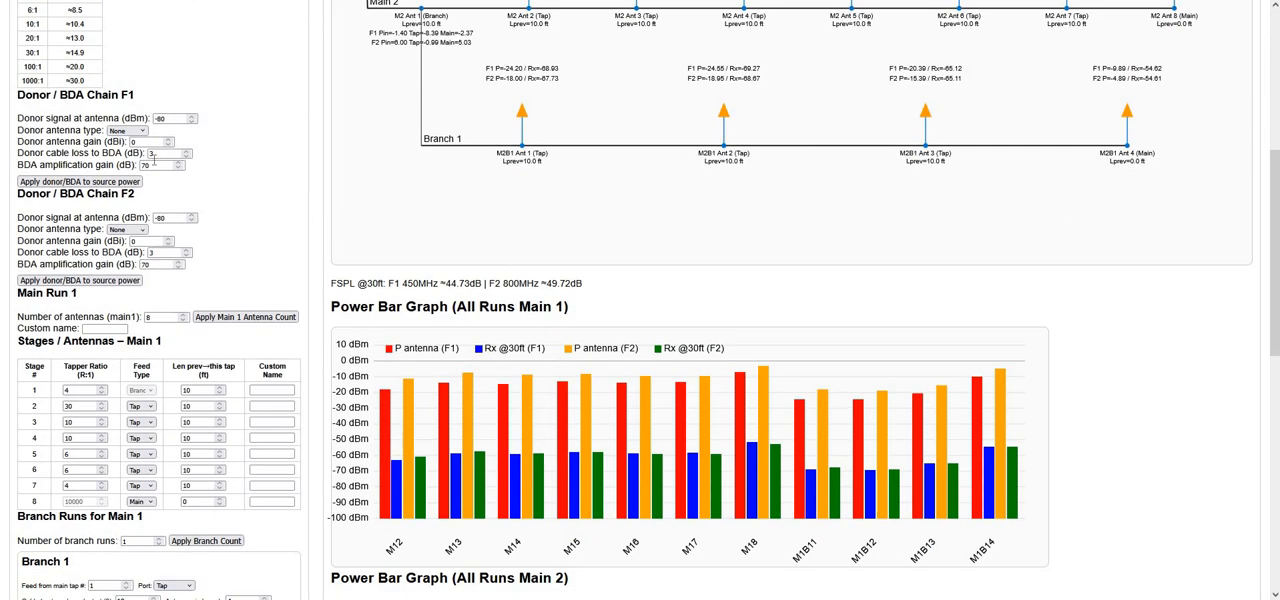
{"action": "scroll", "coordinate": [168, 176], "scroll_direction": "down", "scroll_amount": 2}
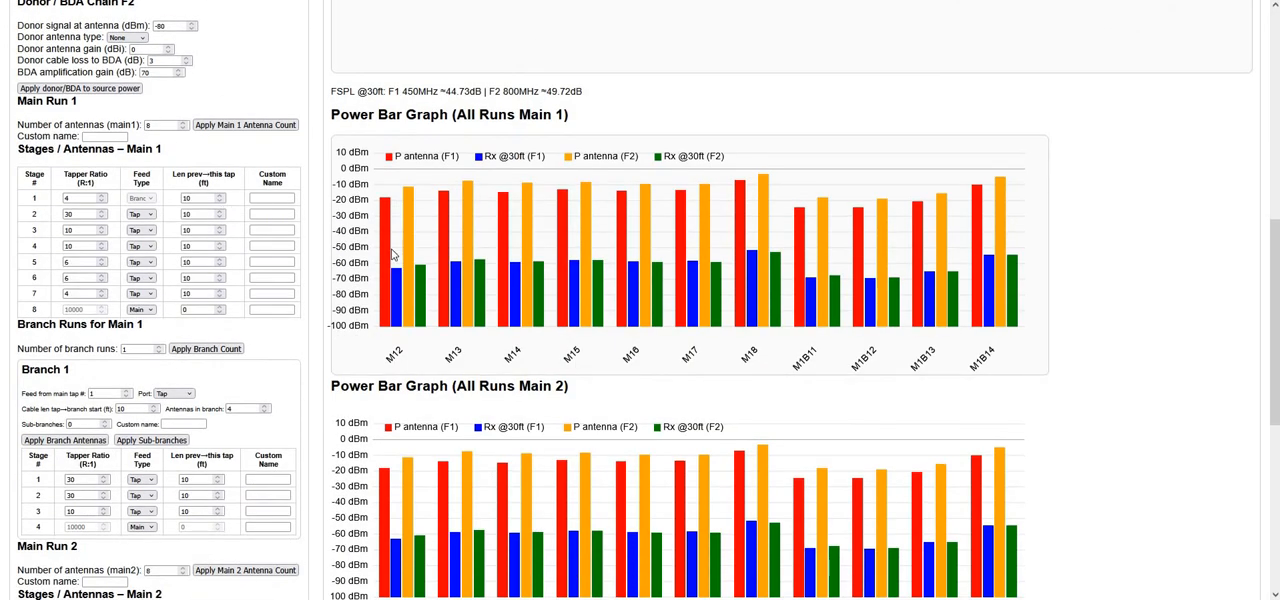
{"action": "scroll", "coordinate": [393, 255], "scroll_direction": "up", "scroll_amount": 5}
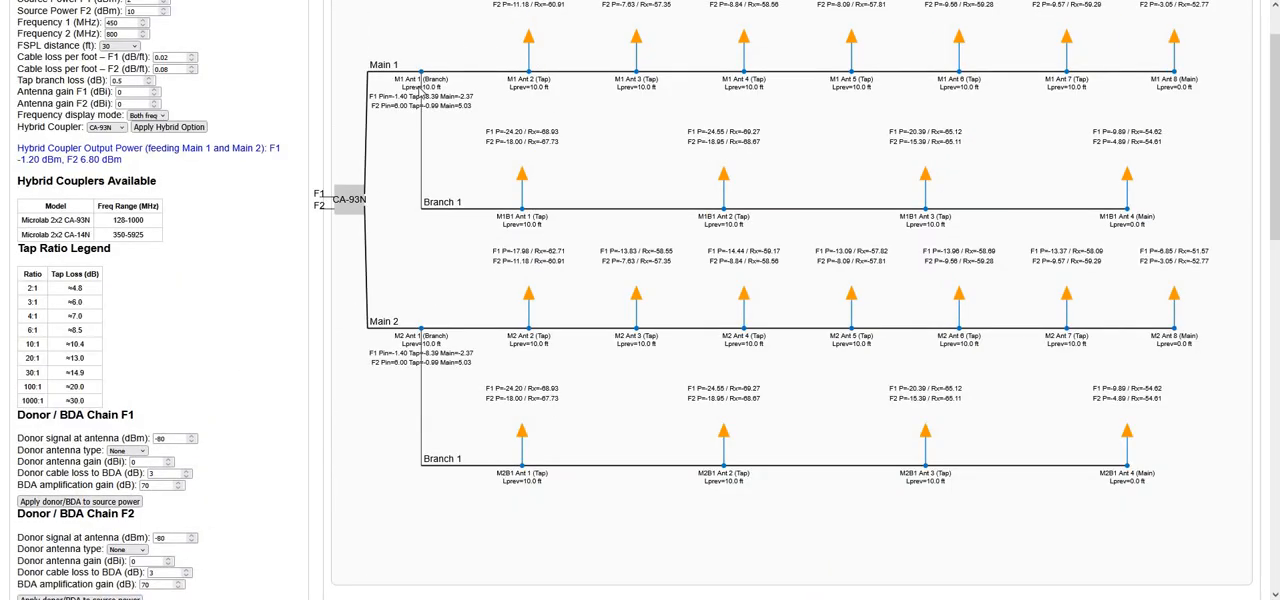
Set the number of sub-branches to 1 for Branch 1 of Main 1, apply it and redraw all runs
{"action": "scroll", "coordinate": [460, 110], "scroll_direction": "down", "scroll_amount": 5}
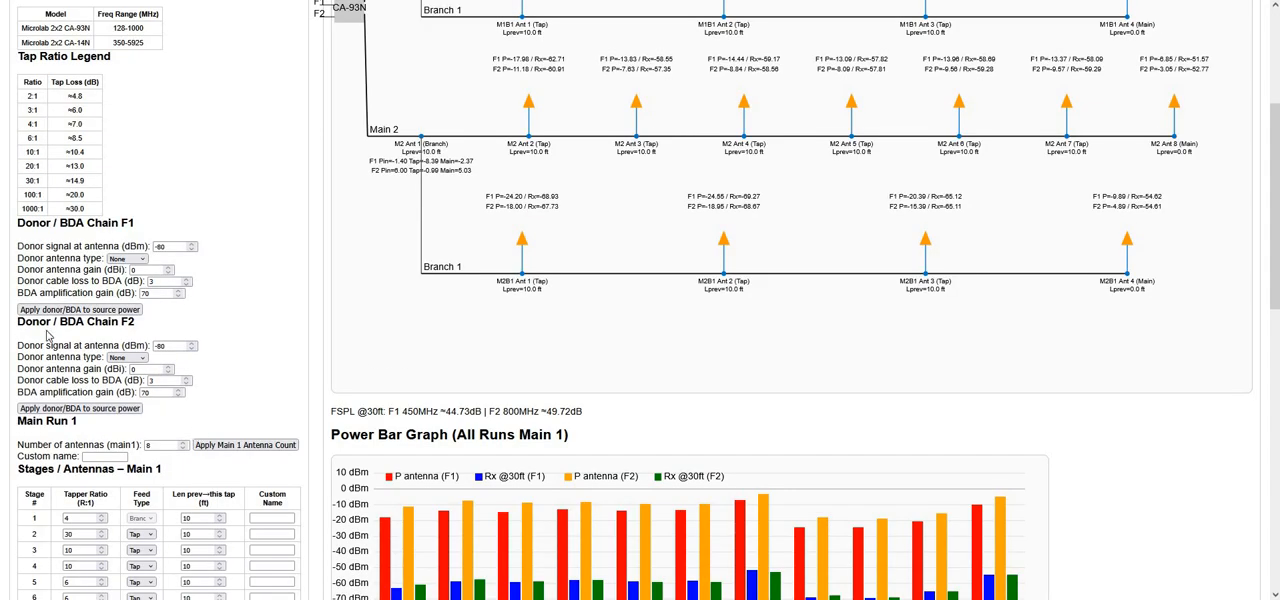
{"action": "scroll", "coordinate": [262, 257], "scroll_direction": "down", "scroll_amount": 2}
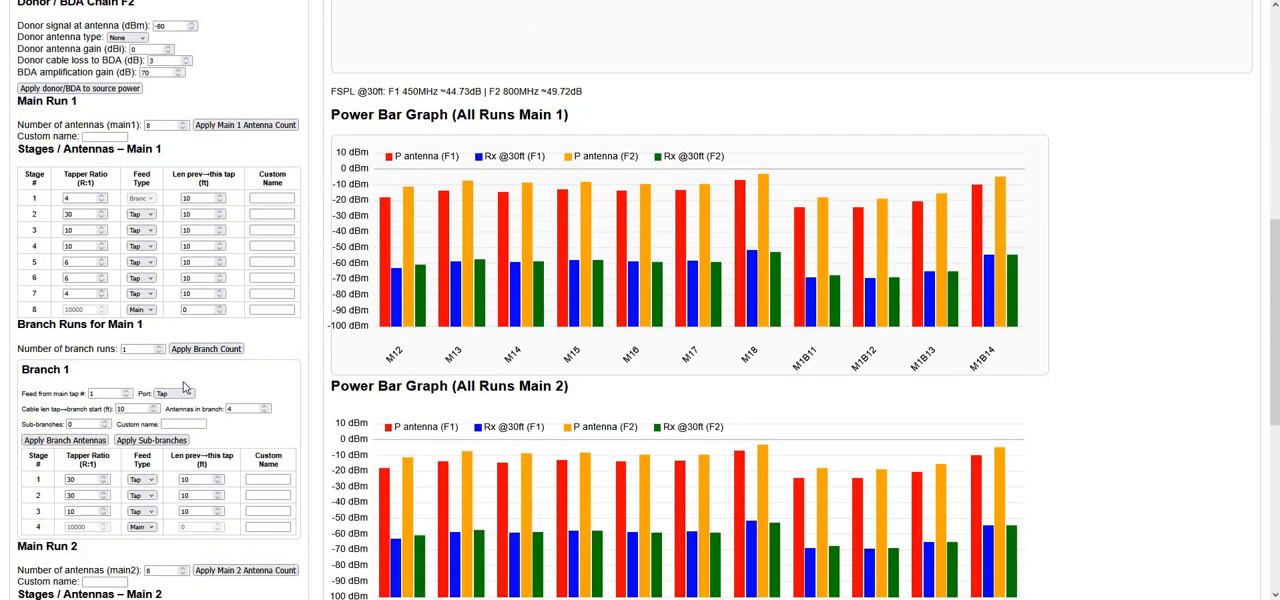
{"action": "scroll", "coordinate": [262, 257], "scroll_direction": "down", "scroll_amount": 1}
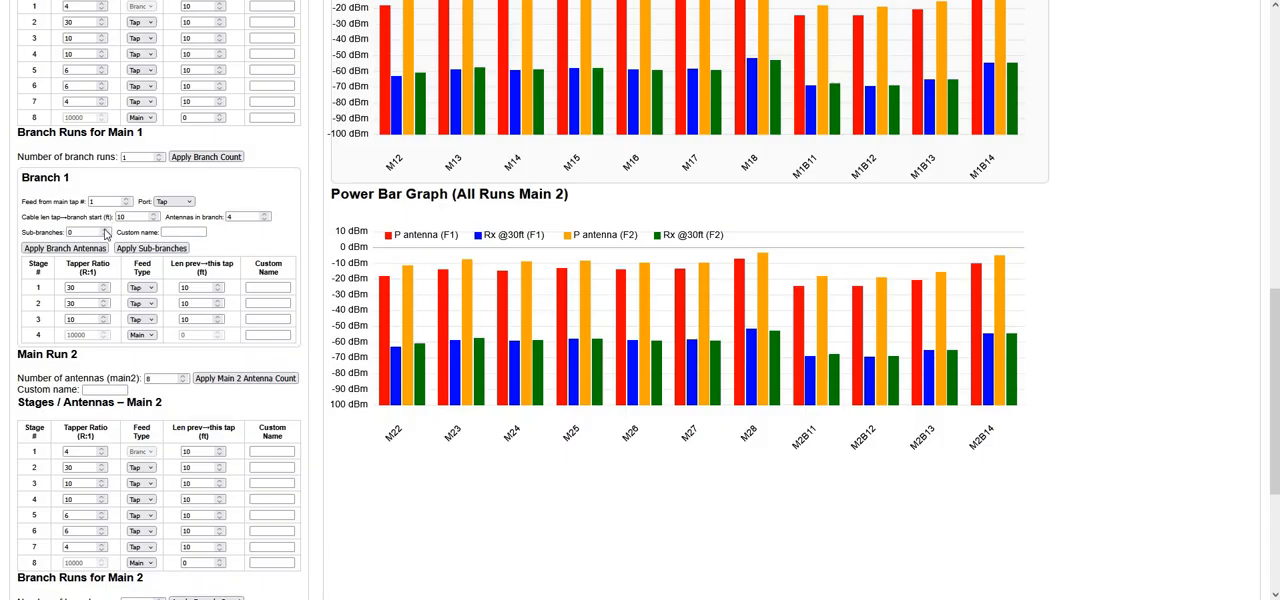
{"action": "left_click", "coordinate": [104, 230]}
{"action": "left_click", "coordinate": [150, 248]}
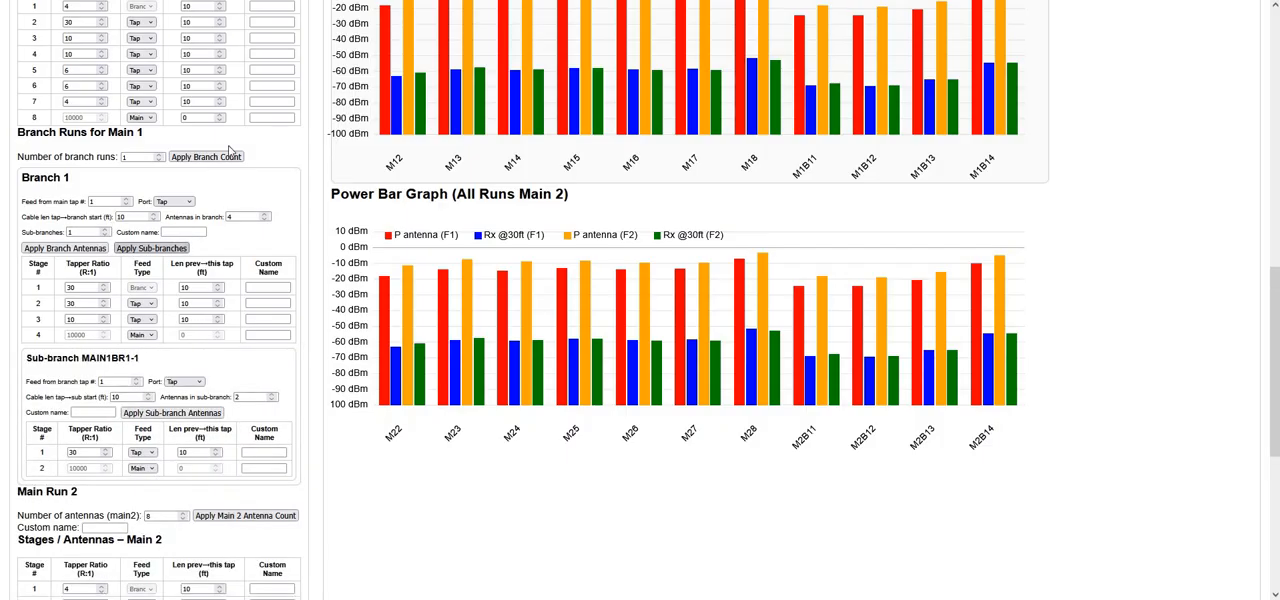
{"action": "scroll", "coordinate": [97, 45], "scroll_direction": "up", "scroll_amount": 7}
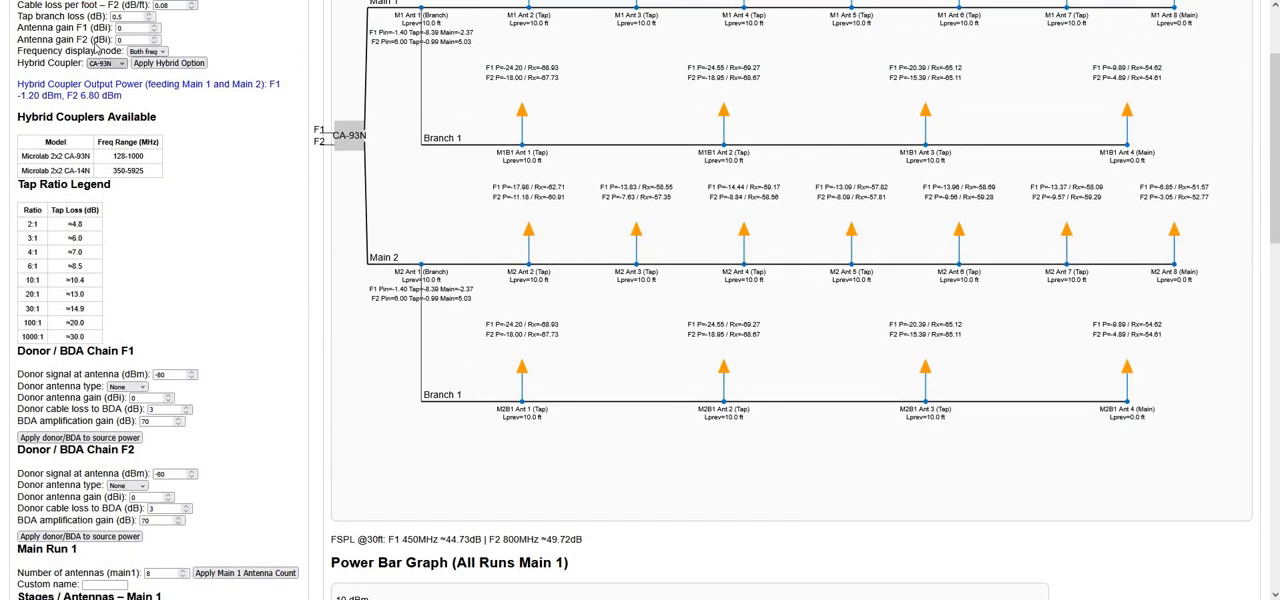
{"action": "scroll", "coordinate": [96, 45], "scroll_direction": "up", "scroll_amount": 2}
{"action": "left_click", "coordinate": [88, 52]}
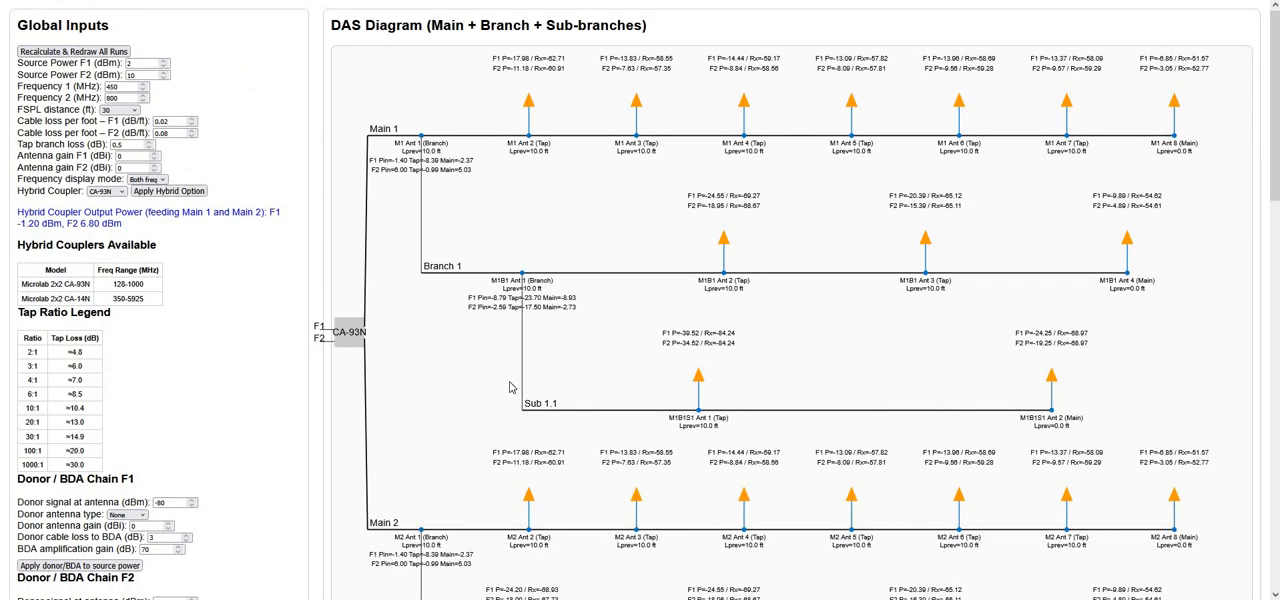
Set the stage 1 tapper ratio of Main 1's Branch 1 to 4 and redraw all runs
{"action": "scroll", "coordinate": [600, 318], "scroll_direction": "down", "scroll_amount": 2}
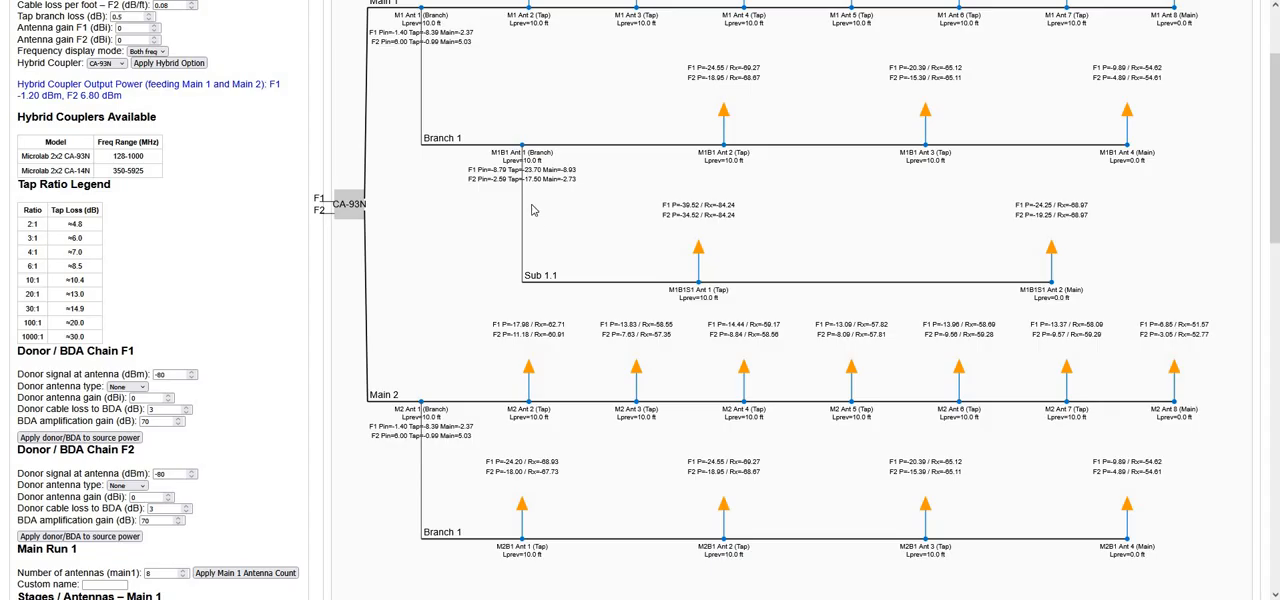
{"action": "scroll", "coordinate": [217, 346], "scroll_direction": "down", "scroll_amount": 7}
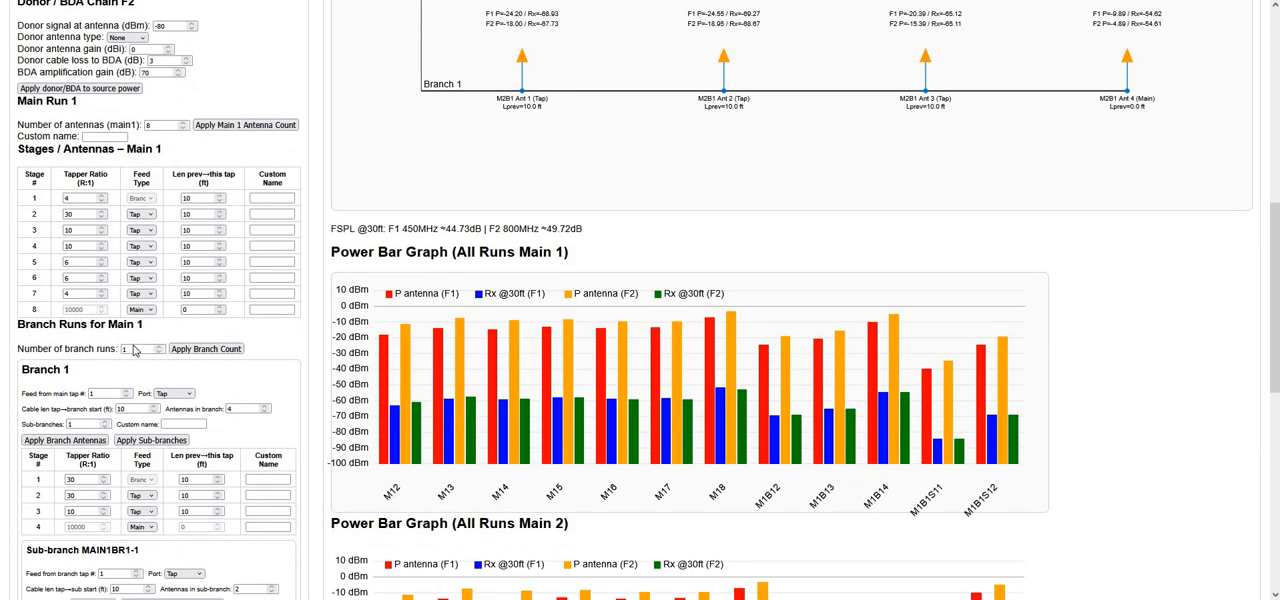
{"action": "scroll", "coordinate": [130, 350], "scroll_direction": "down", "scroll_amount": 3}
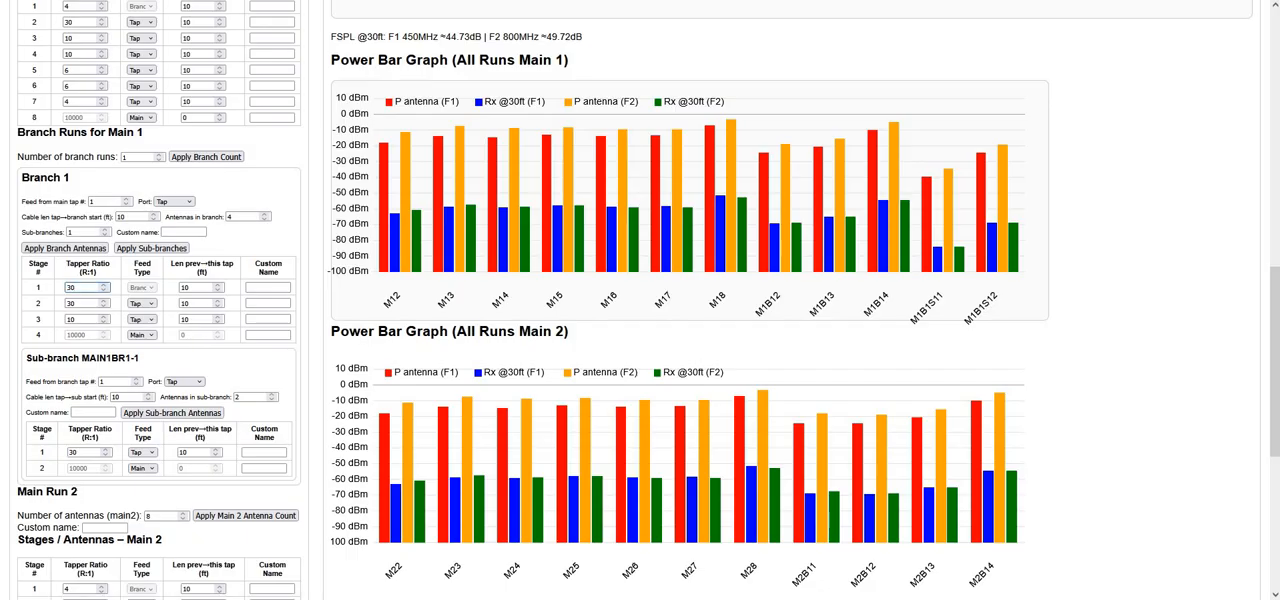
{"action": "key", "text": "BackSpace"}
{"action": "scroll", "coordinate": [127, 60], "scroll_direction": "up", "scroll_amount": 5}
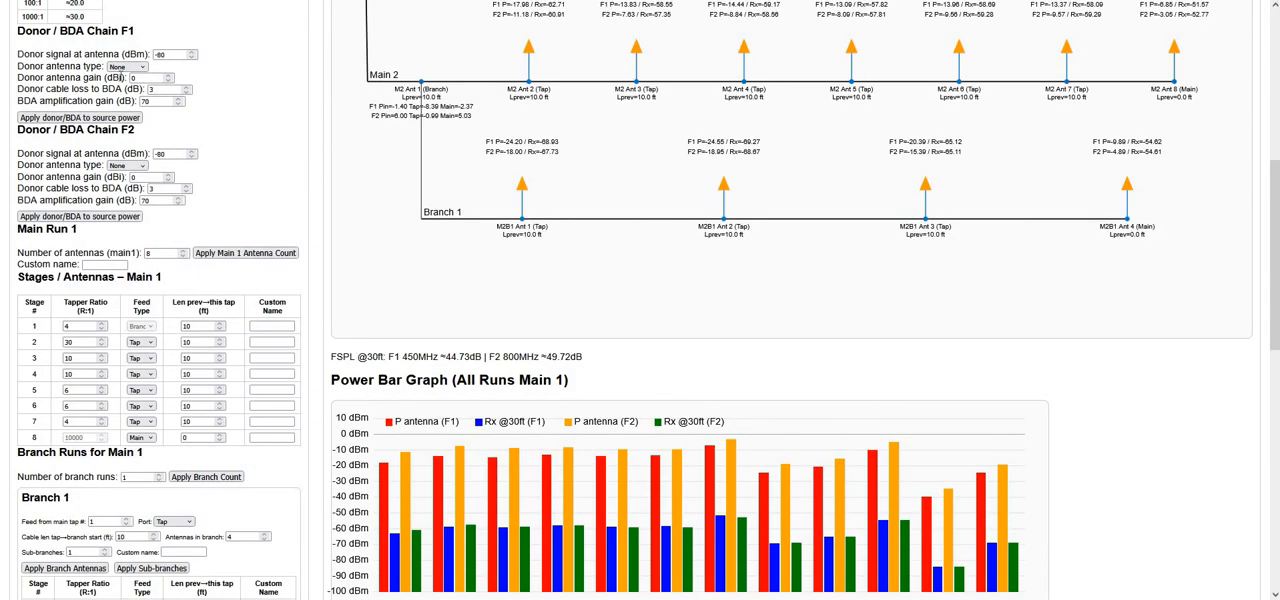
{"action": "scroll", "coordinate": [90, 58], "scroll_direction": "up", "scroll_amount": 7}
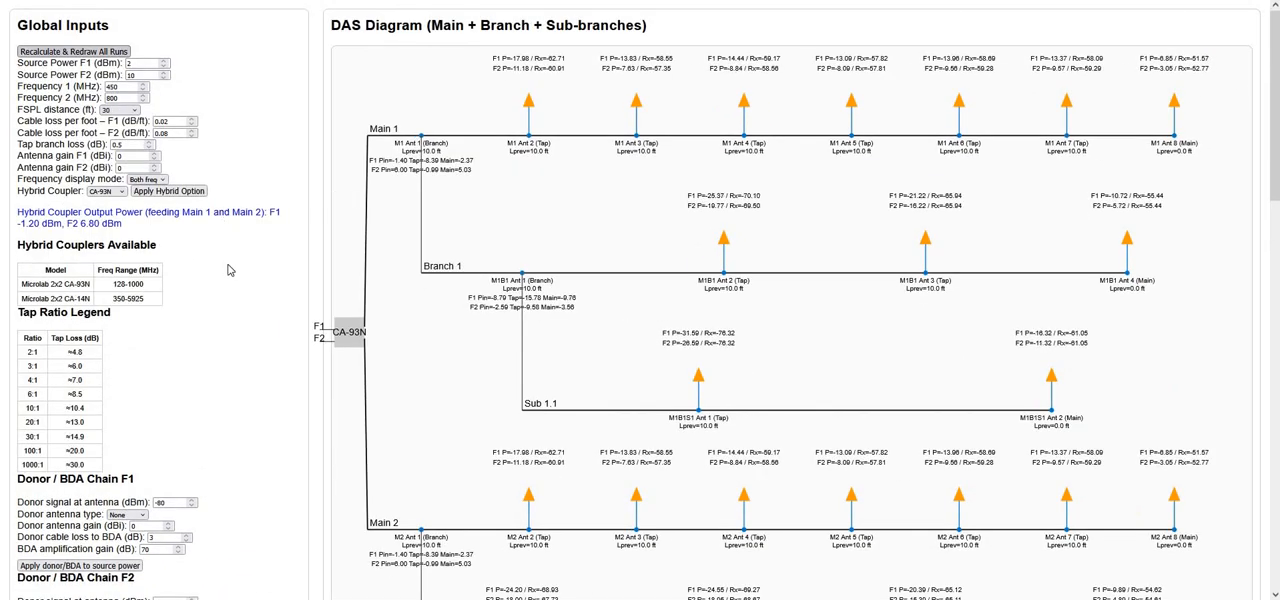
Examine the sub-branch settings, both power bar graphs and the Sub 1.1 power levels in the DAS diagram
{"action": "scroll", "coordinate": [228, 265], "scroll_direction": "down", "scroll_amount": 9}
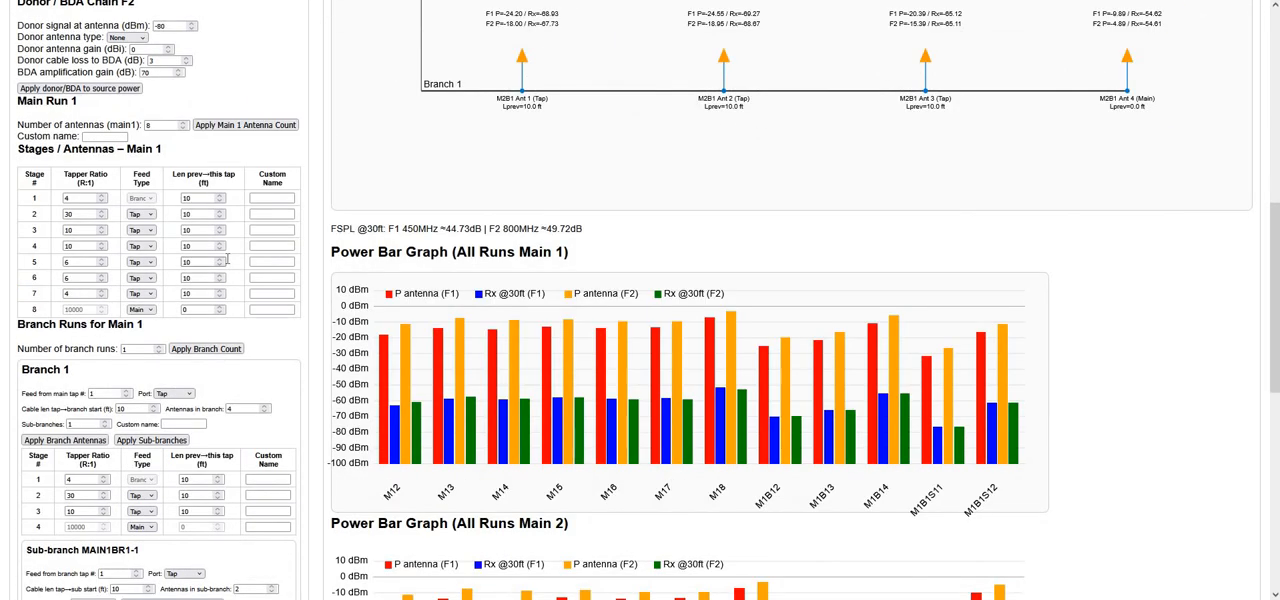
{"action": "scroll", "coordinate": [228, 263], "scroll_direction": "down", "scroll_amount": 3}
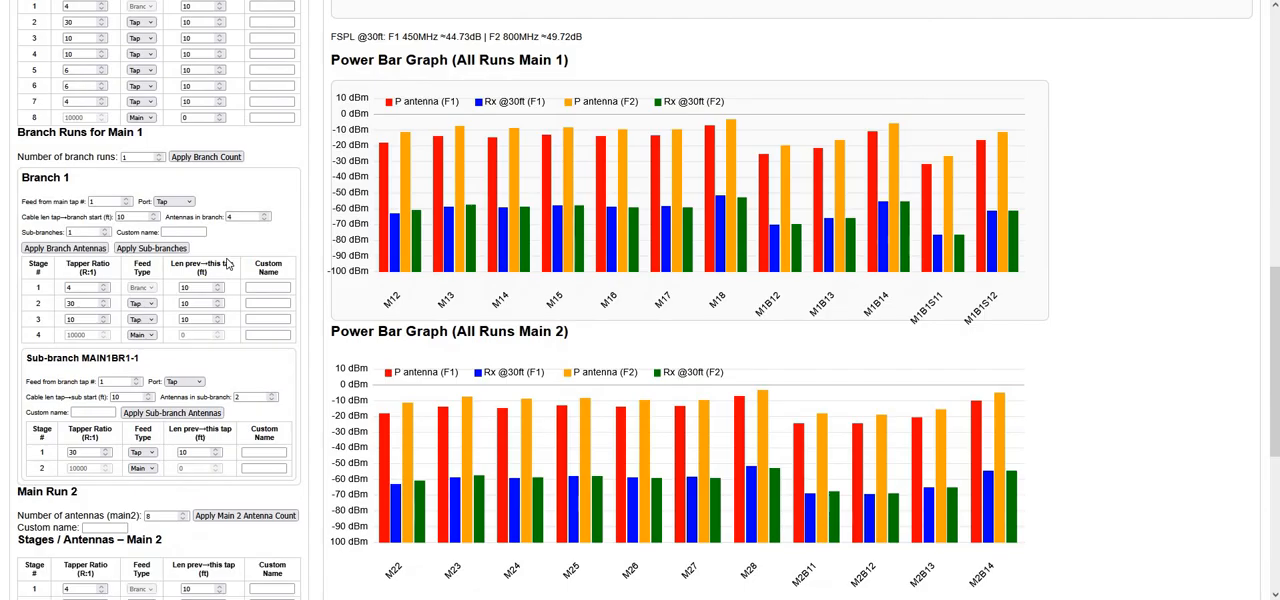
{"action": "scroll", "coordinate": [228, 263], "scroll_direction": "down", "scroll_amount": 3}
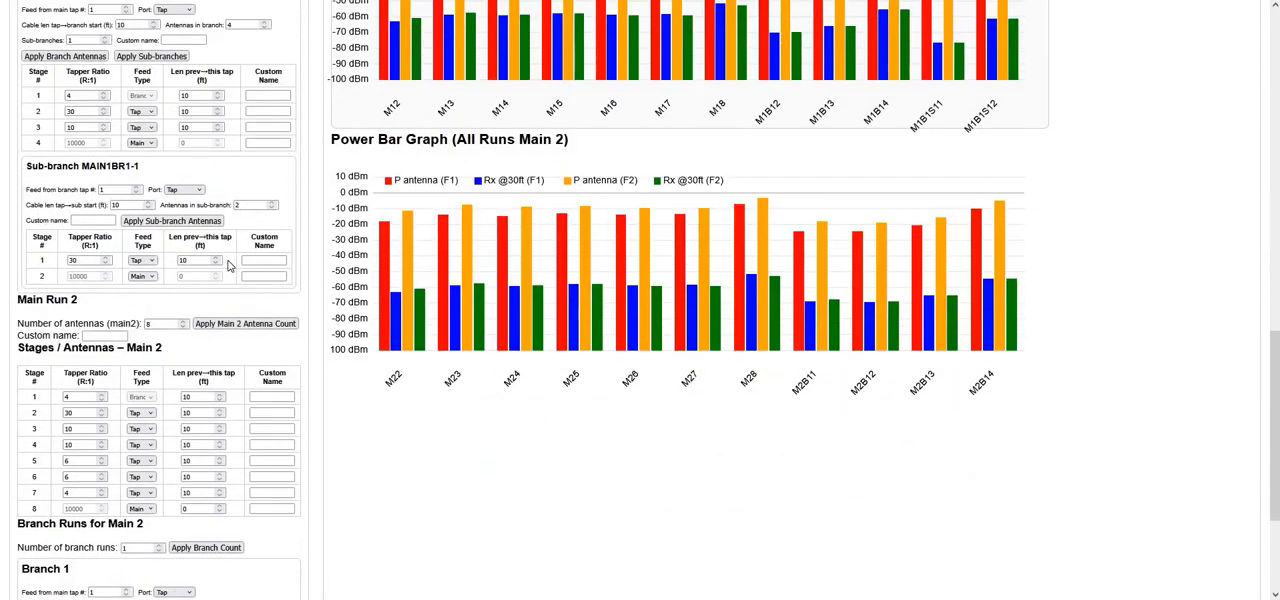
{"action": "scroll", "coordinate": [228, 265], "scroll_direction": "up", "scroll_amount": 2}
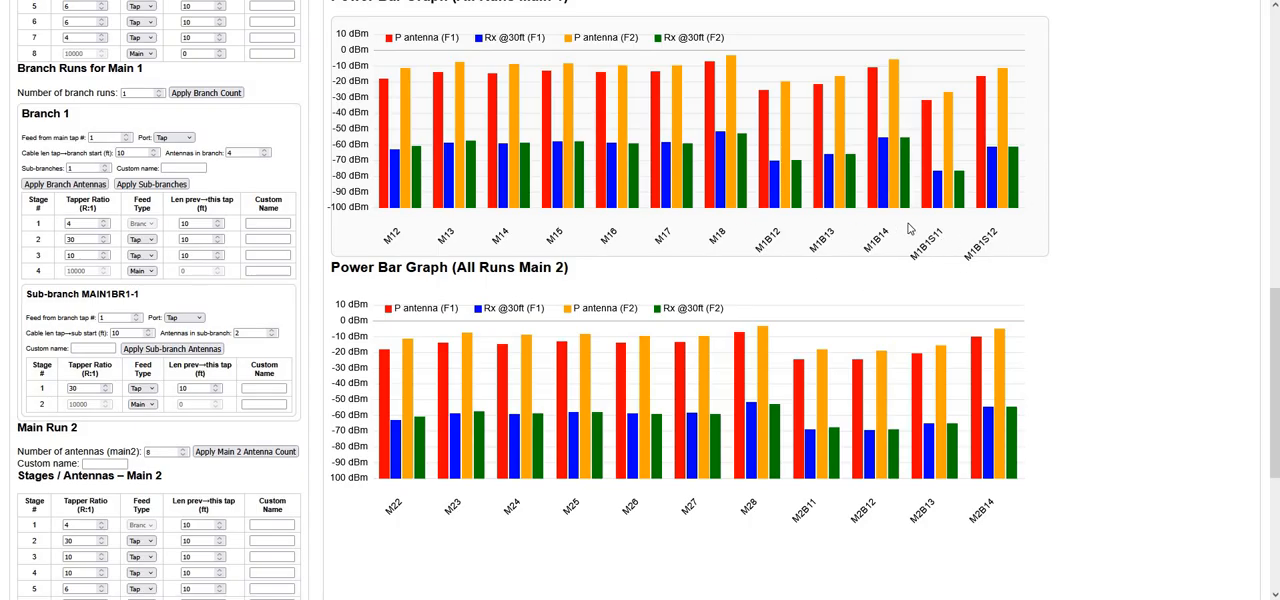
{"action": "scroll", "coordinate": [910, 228], "scroll_direction": "up", "scroll_amount": 5}
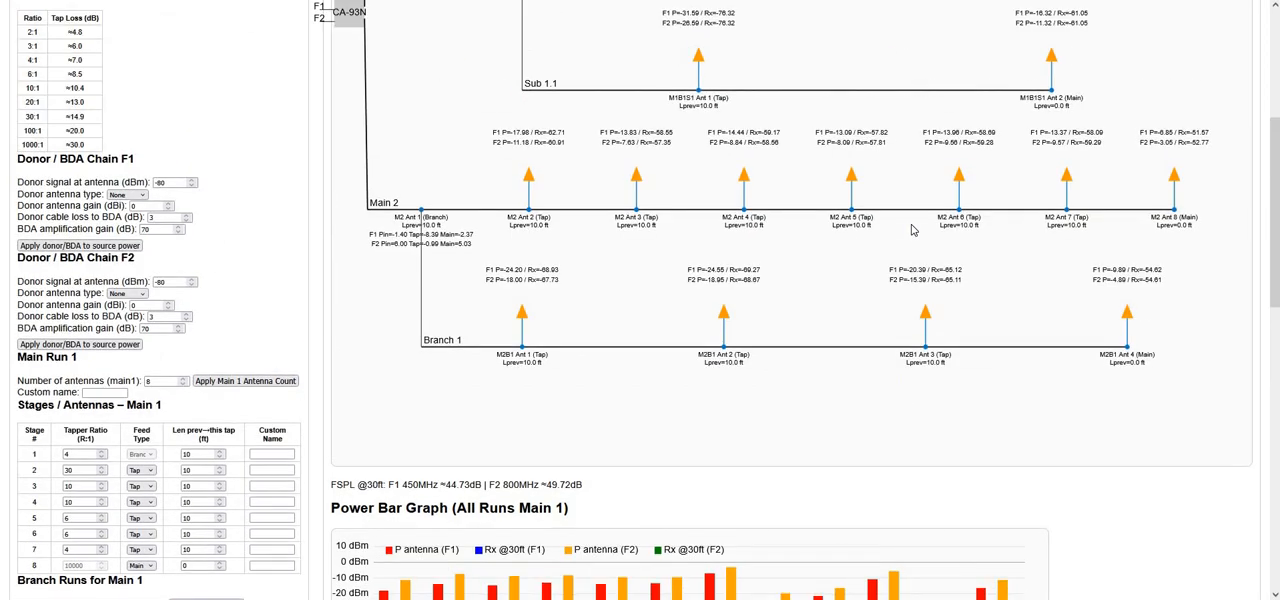
{"action": "scroll", "coordinate": [911, 230], "scroll_direction": "up", "scroll_amount": 2}
{"action": "scroll", "coordinate": [911, 230], "scroll_direction": "up", "scroll_amount": 2}
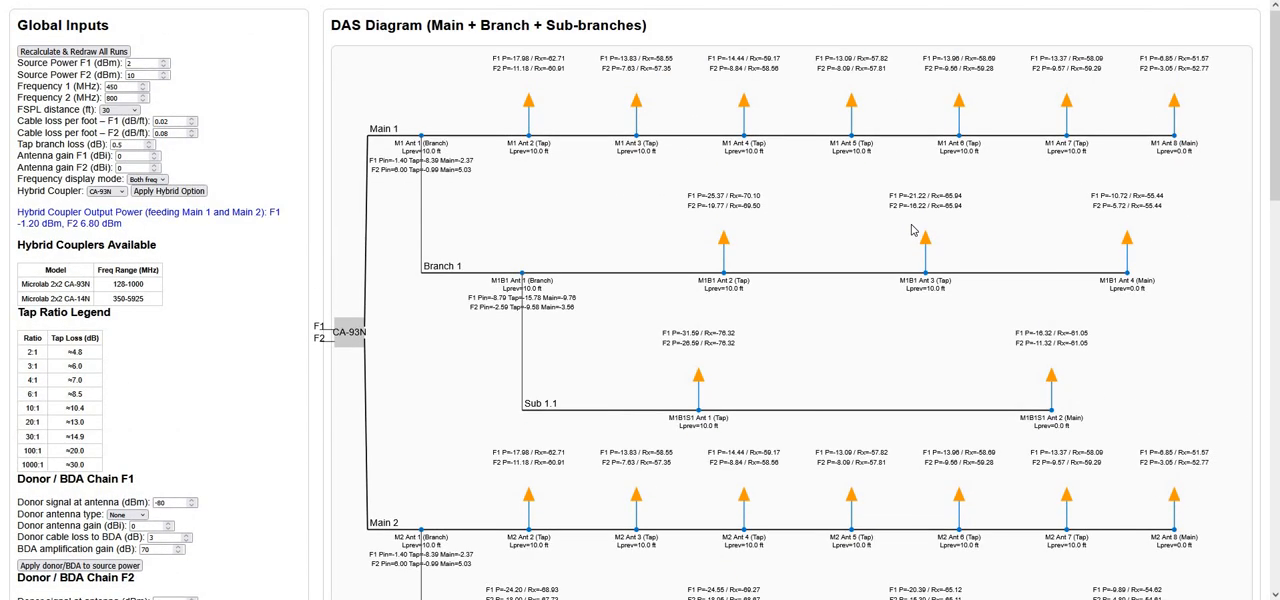
Give Branch 1 of Main 2 the custom name Hallway 2B
{"action": "scroll", "coordinate": [911, 231], "scroll_direction": "down", "scroll_amount": 2}
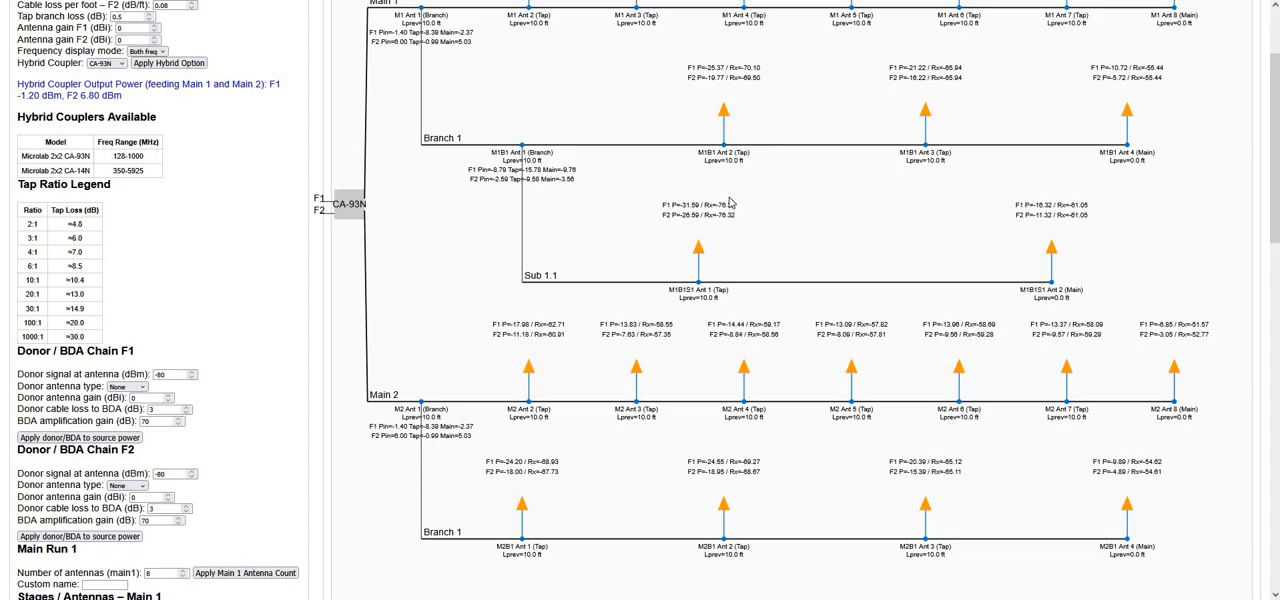
{"action": "scroll", "coordinate": [757, 305], "scroll_direction": "up", "scroll_amount": 2}
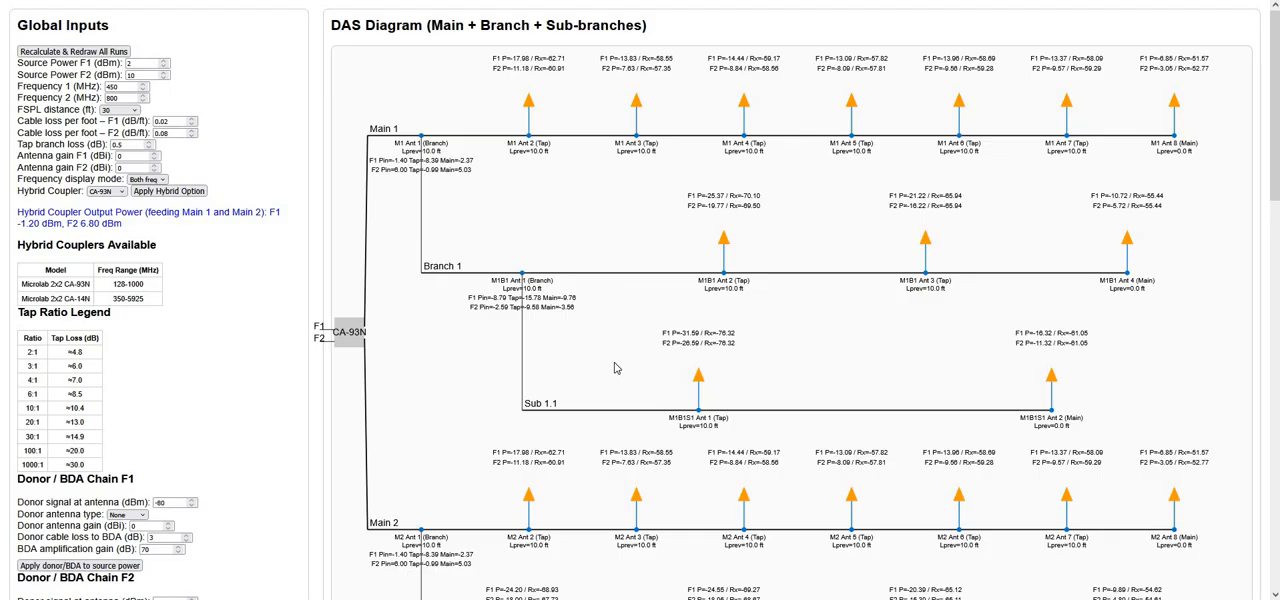
{"action": "scroll", "coordinate": [478, 136], "scroll_direction": "down", "scroll_amount": 2}
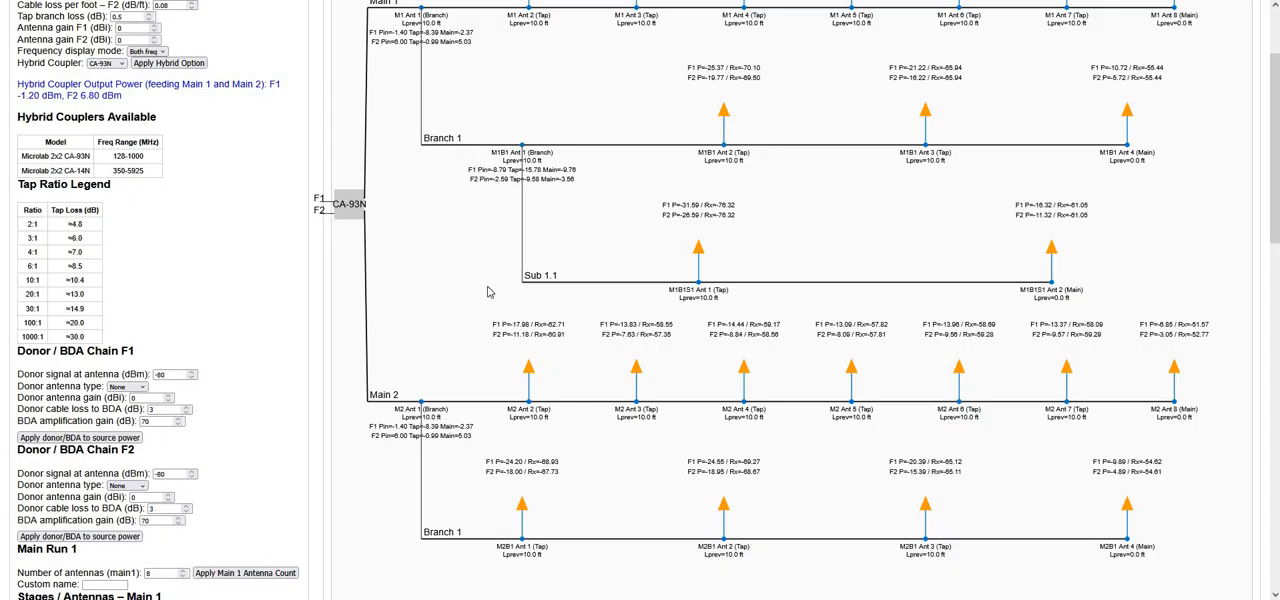
{"action": "scroll", "coordinate": [488, 292], "scroll_direction": "down", "scroll_amount": 10}
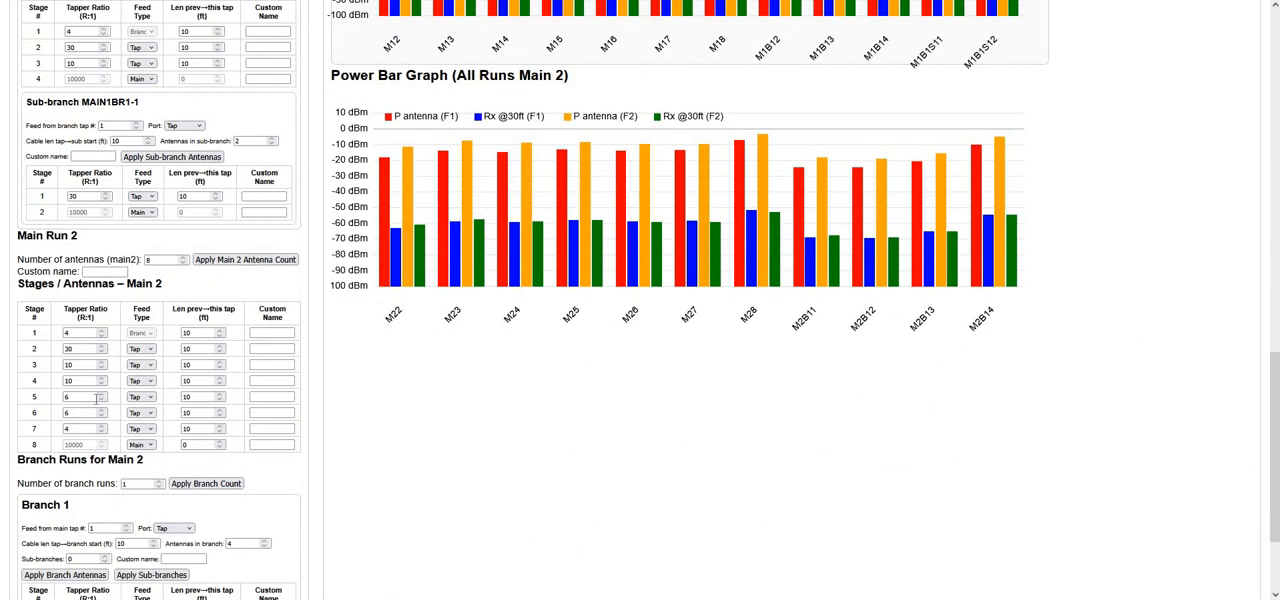
{"action": "scroll", "coordinate": [178, 433], "scroll_direction": "down", "scroll_amount": 1}
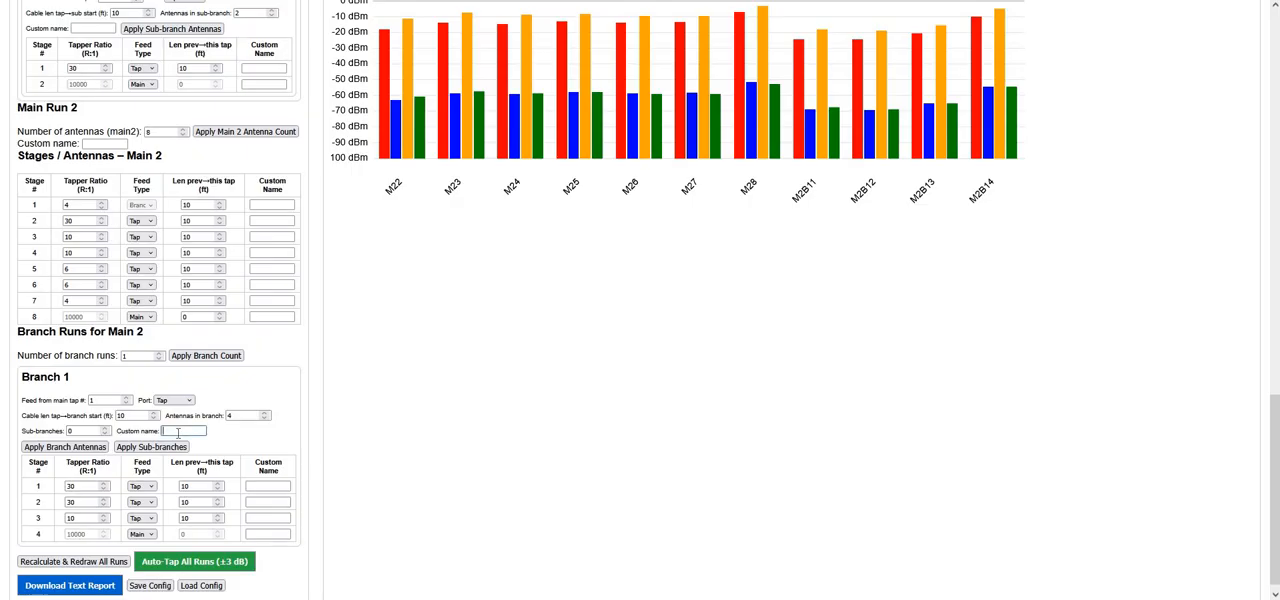
{"action": "type", "text": "Hallway 2B"}
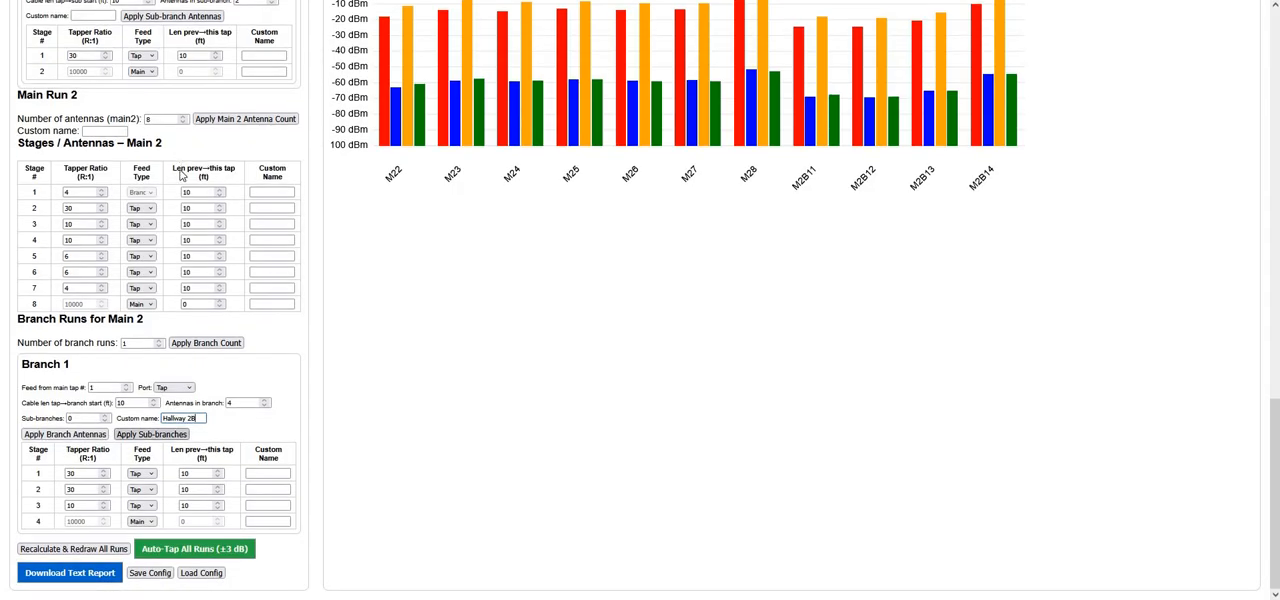
Give Branch 1 of Main 1 the custom name Hallway 2A
{"action": "scroll", "coordinate": [176, 95], "scroll_direction": "up", "scroll_amount": 3}
{"action": "left_click", "coordinate": [176, 90]}
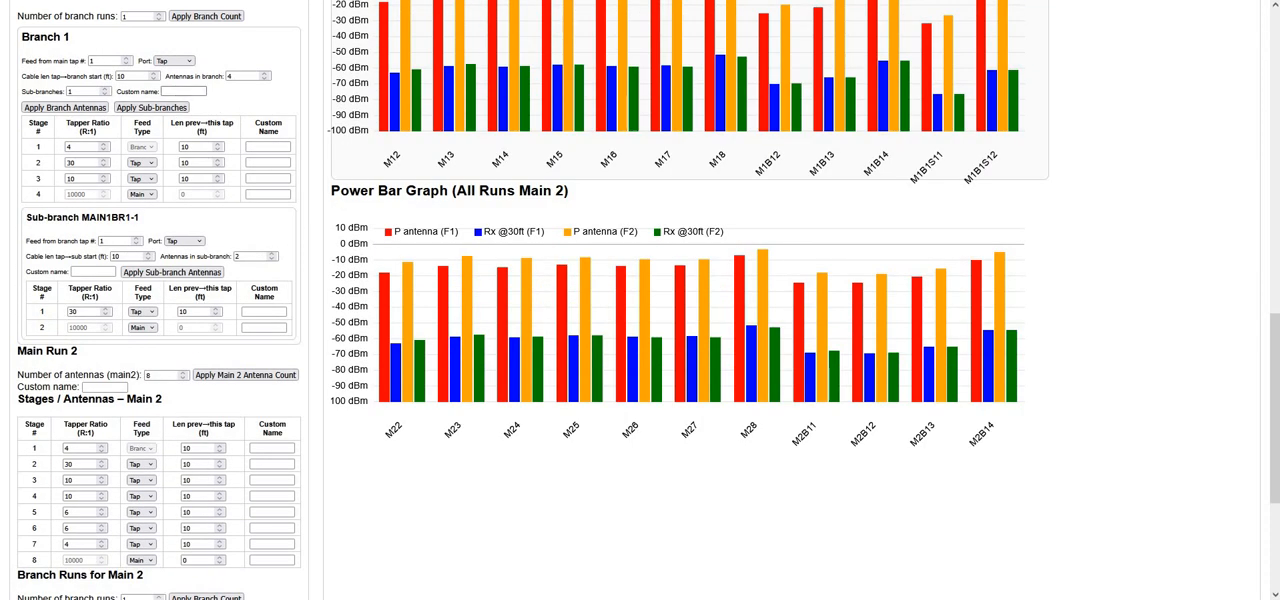
{"action": "type", "text": "Hallway 2A"}
Give the sub-branch of Main 1's Branch 1 the custom name Hallway 2A1 and redraw all runs
{"action": "left_click", "coordinate": [87, 271]}
{"action": "left_click", "coordinate": [87, 271]}
{"action": "type", "text": "Hallway 2"}
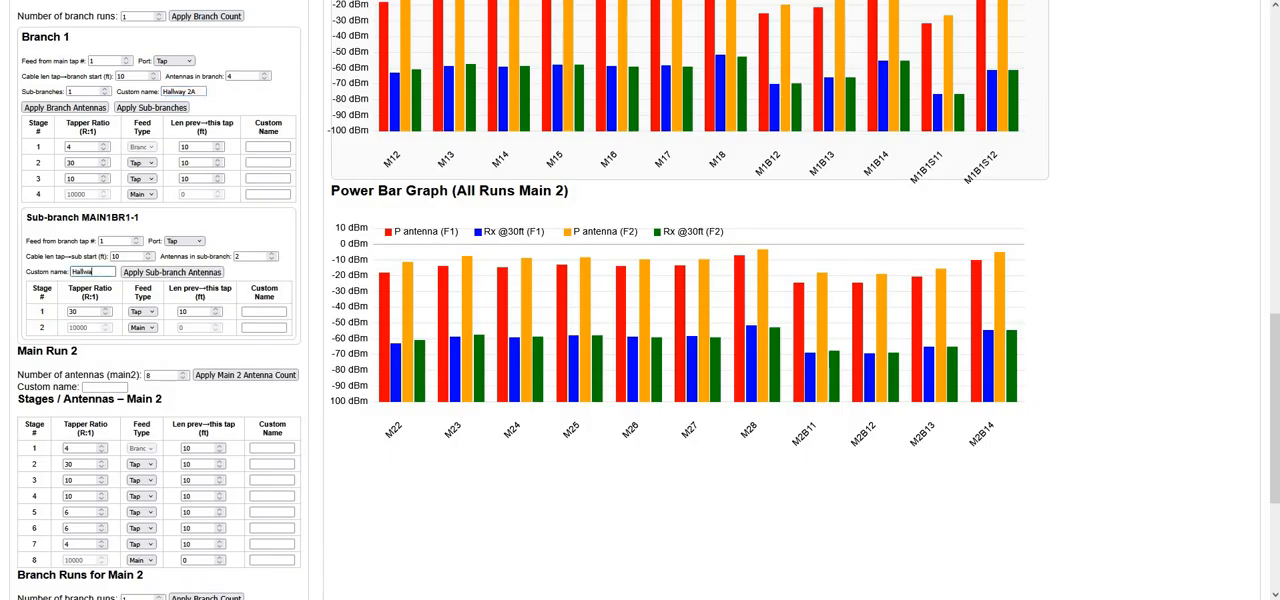
{"action": "type", "text": "A1"}
{"action": "scroll", "coordinate": [199, 364], "scroll_direction": "down", "scroll_amount": 3}
{"action": "left_click", "coordinate": [112, 551]}
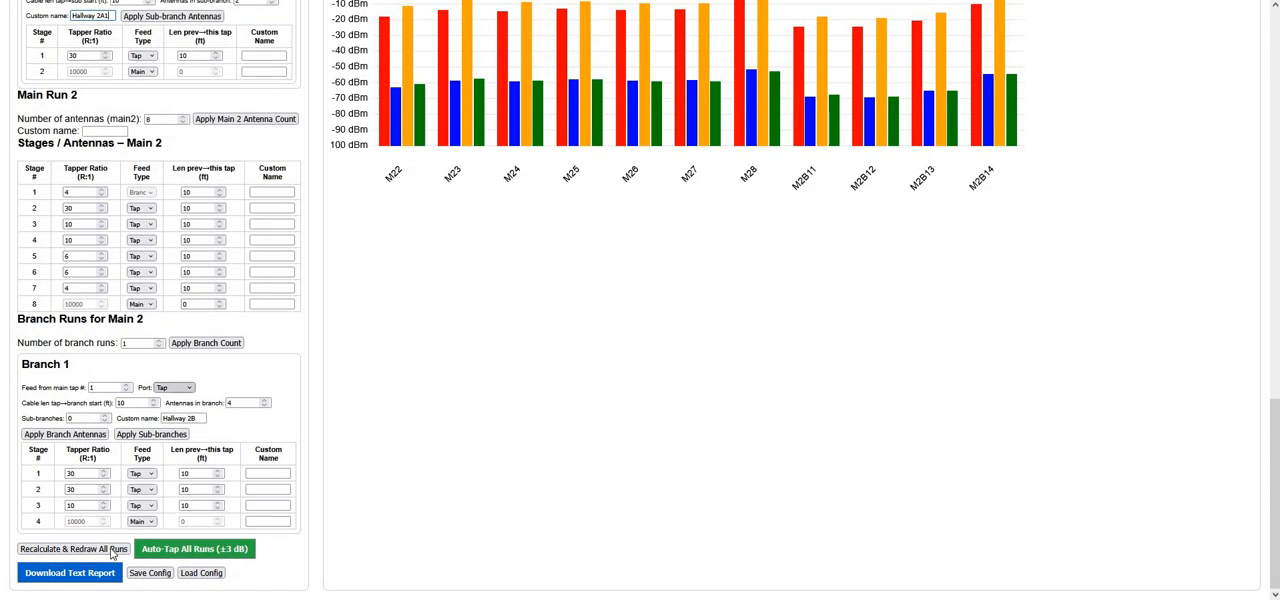
Check the hallway labels on the branches and sub-branch in the DAS diagram and look over both power bar graphs
{"action": "scroll", "coordinate": [815, 218], "scroll_direction": "up", "scroll_amount": 15}
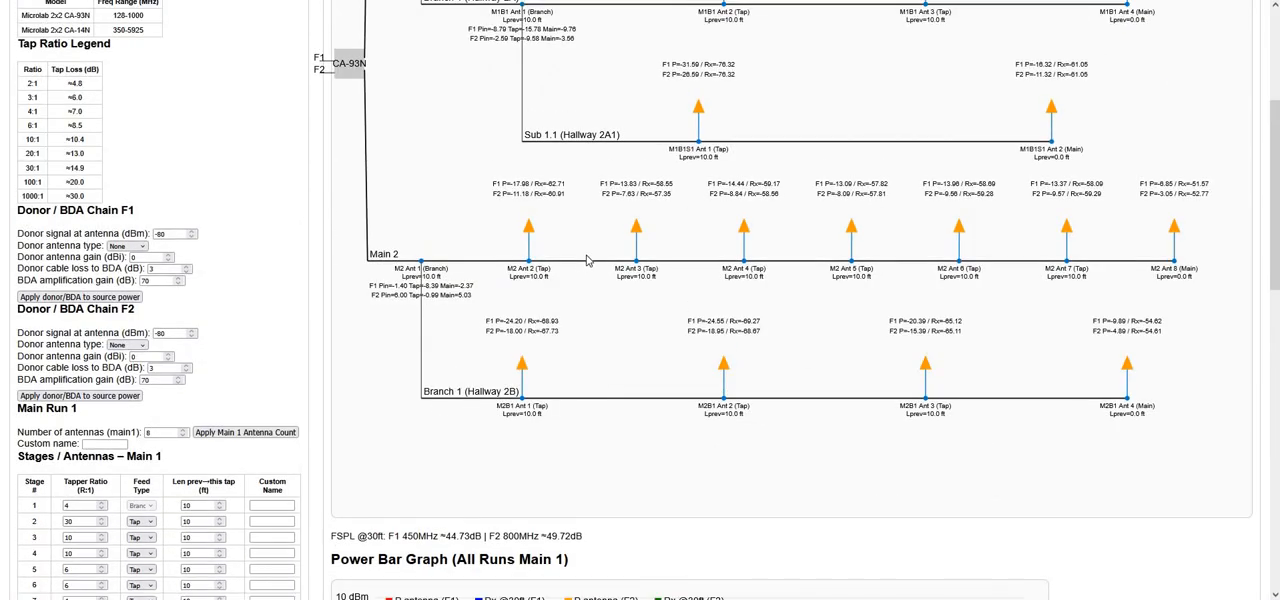
{"action": "scroll", "coordinate": [608, 278], "scroll_direction": "up", "scroll_amount": 2}
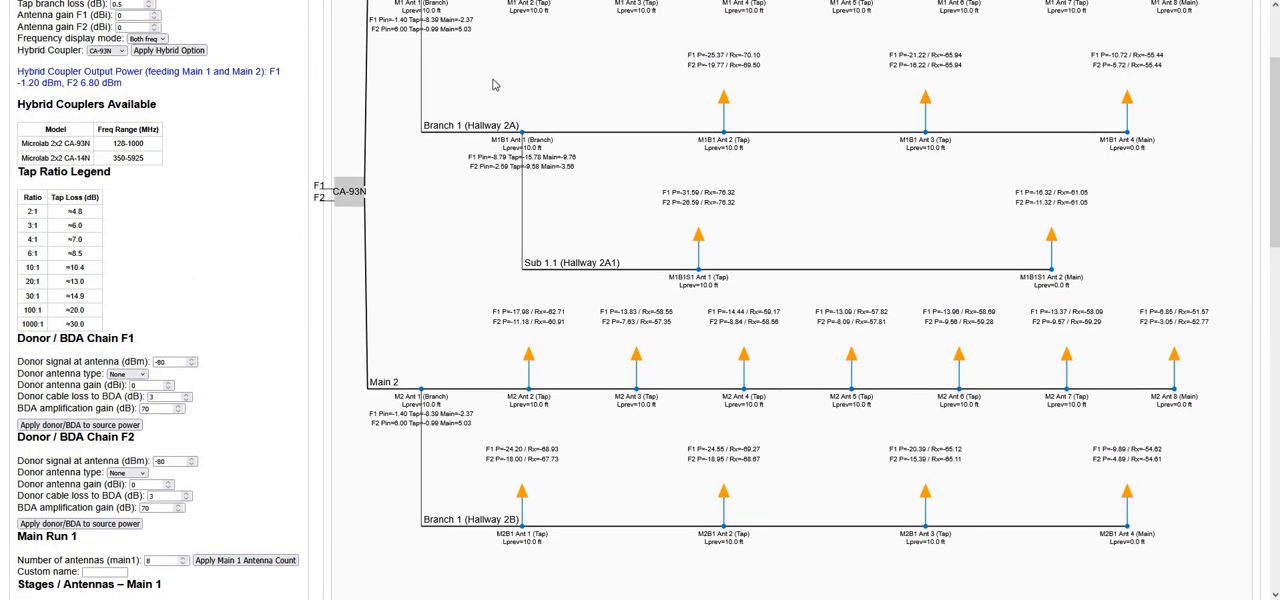
{"action": "scroll", "coordinate": [620, 155], "scroll_direction": "up", "scroll_amount": 2}
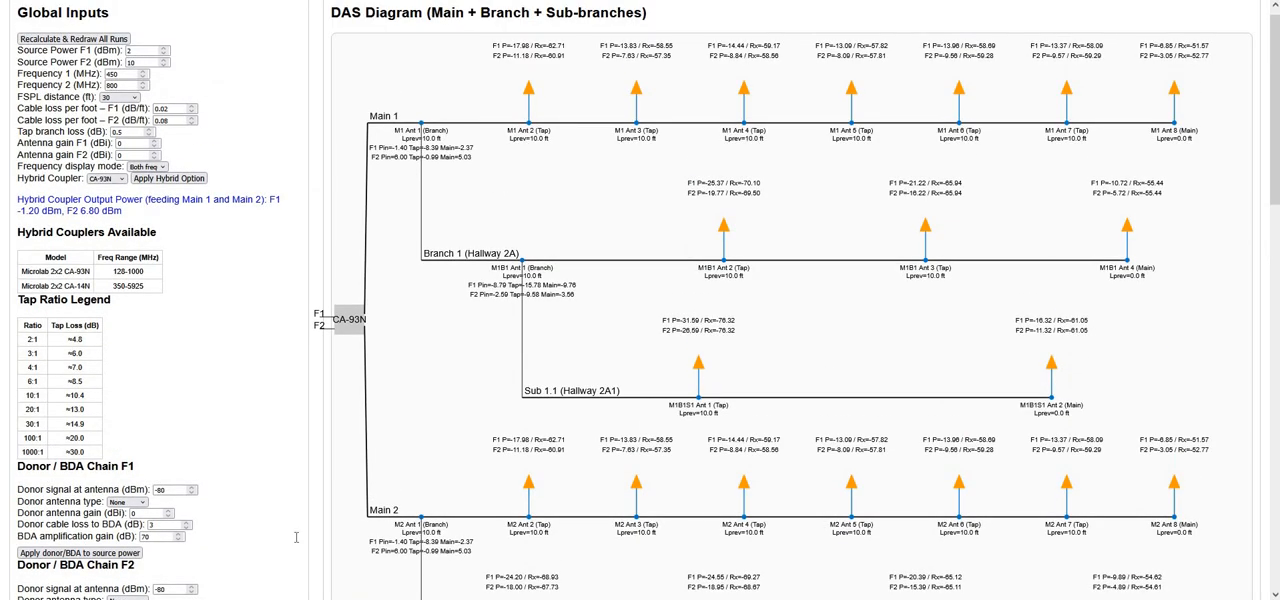
{"action": "scroll", "coordinate": [270, 360], "scroll_direction": "down", "scroll_amount": 5}
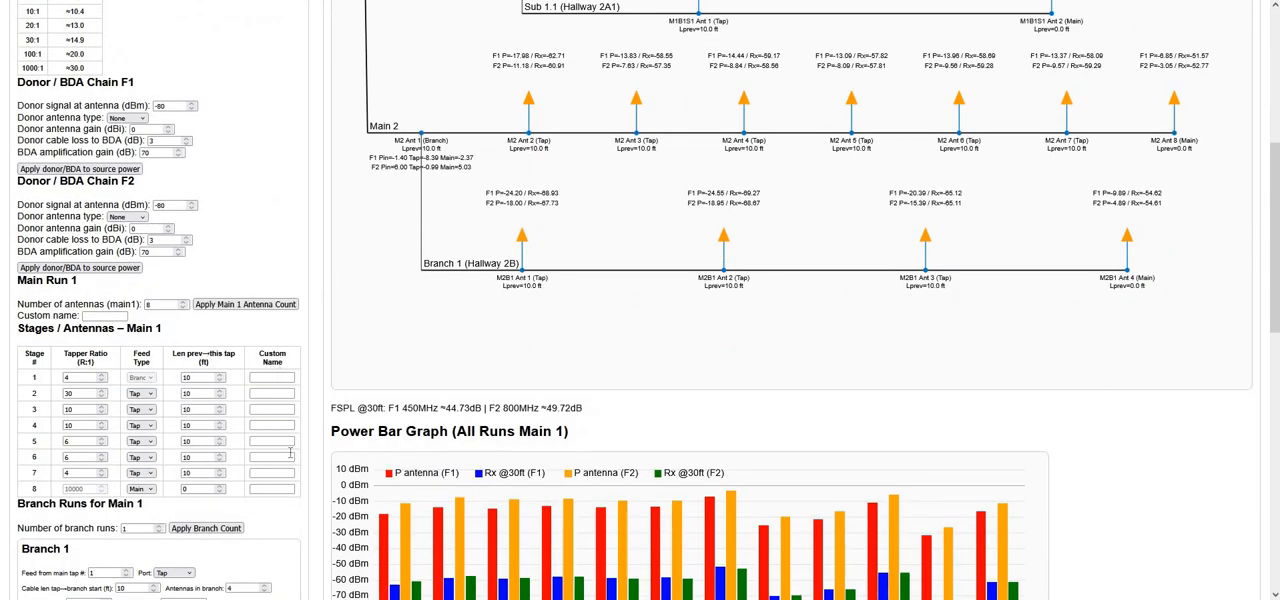
{"action": "scroll", "coordinate": [287, 441], "scroll_direction": "down", "scroll_amount": 8}
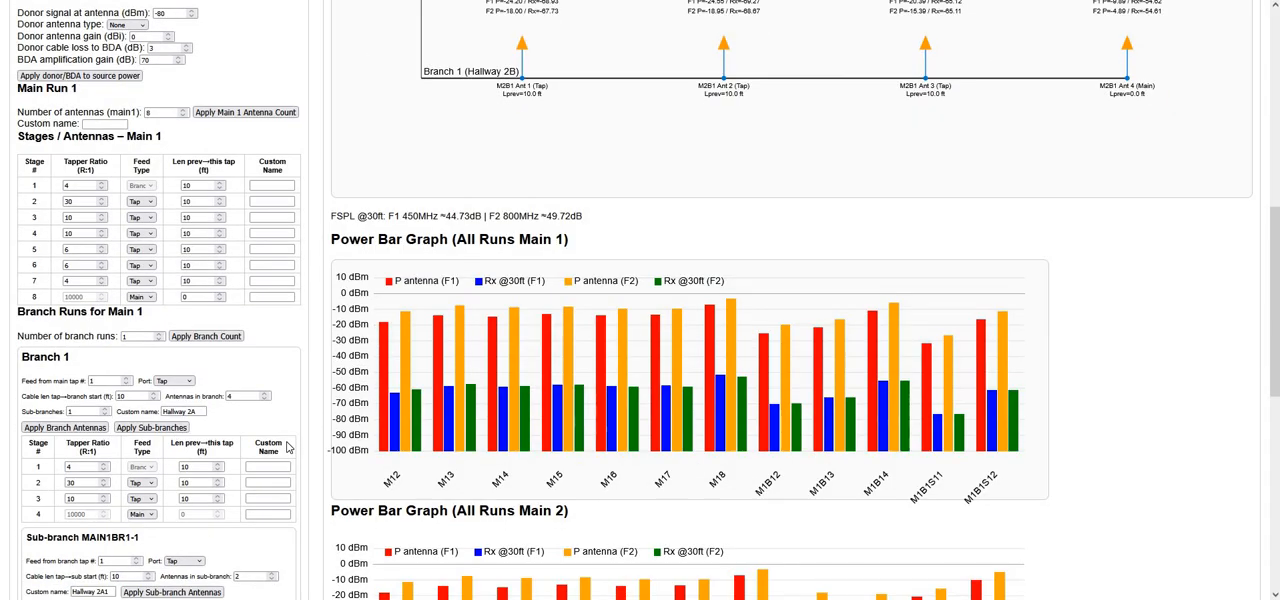
{"action": "scroll", "coordinate": [293, 445], "scroll_direction": "down", "scroll_amount": 2}
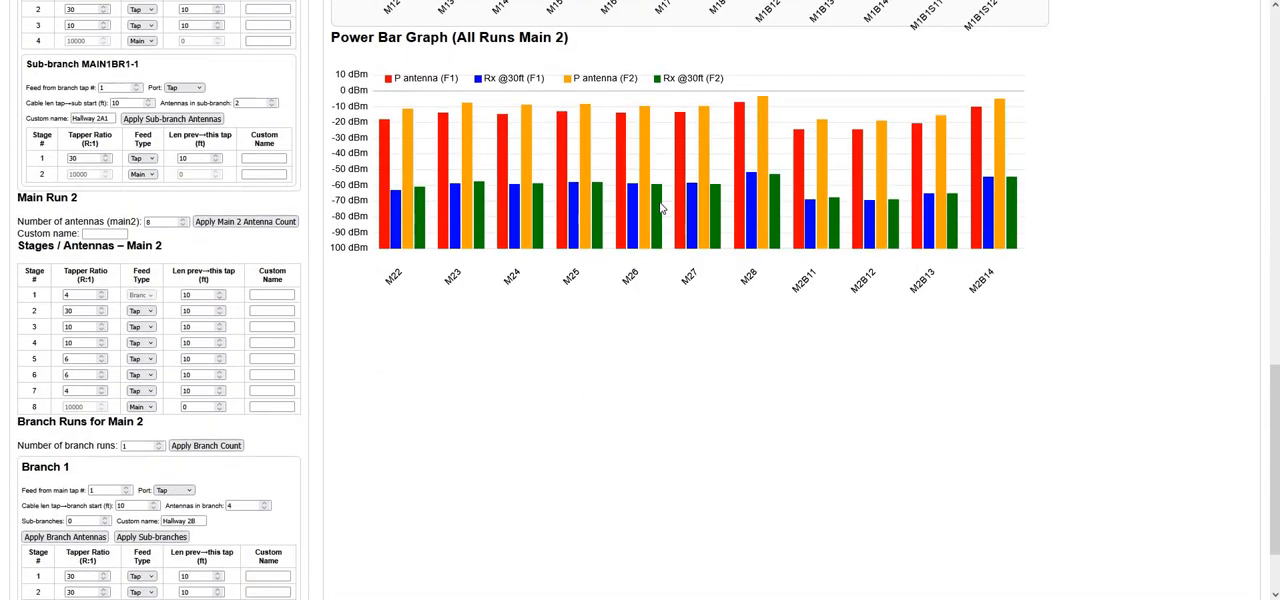
{"action": "scroll", "coordinate": [662, 207], "scroll_direction": "up", "scroll_amount": 8}
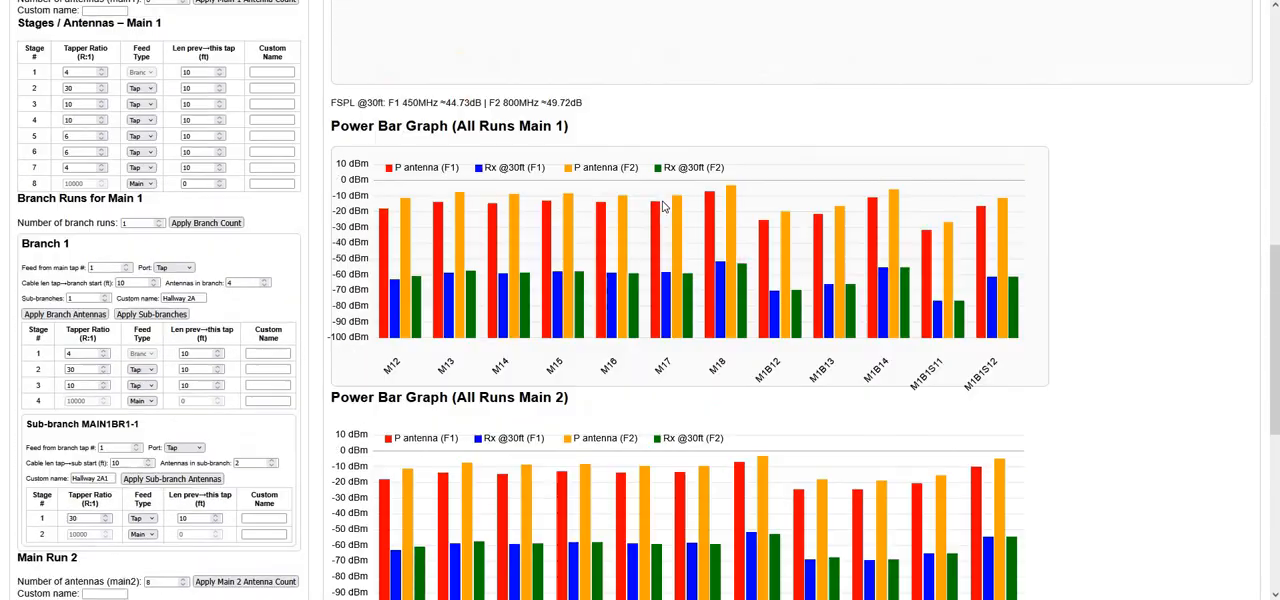
{"action": "scroll", "coordinate": [666, 205], "scroll_direction": "up", "scroll_amount": 5}
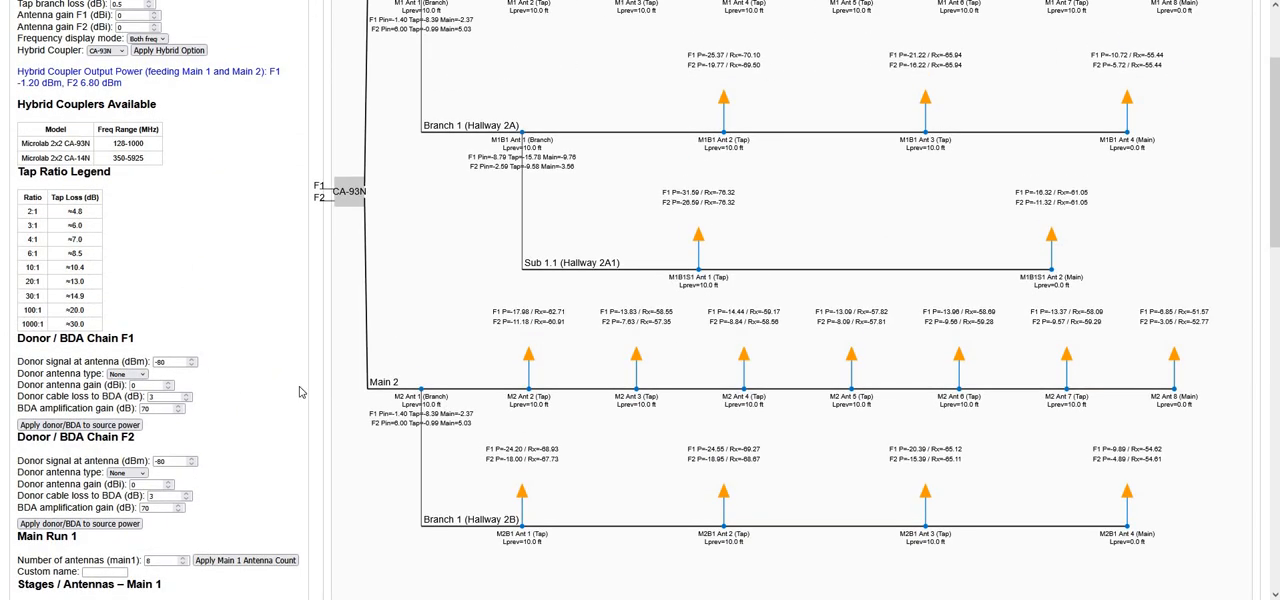
Download the text report, review its main-run, branch and sub-branch tables in the text editor, and return to the calculator
{"action": "scroll", "coordinate": [302, 410], "scroll_direction": "down", "scroll_amount": 15}
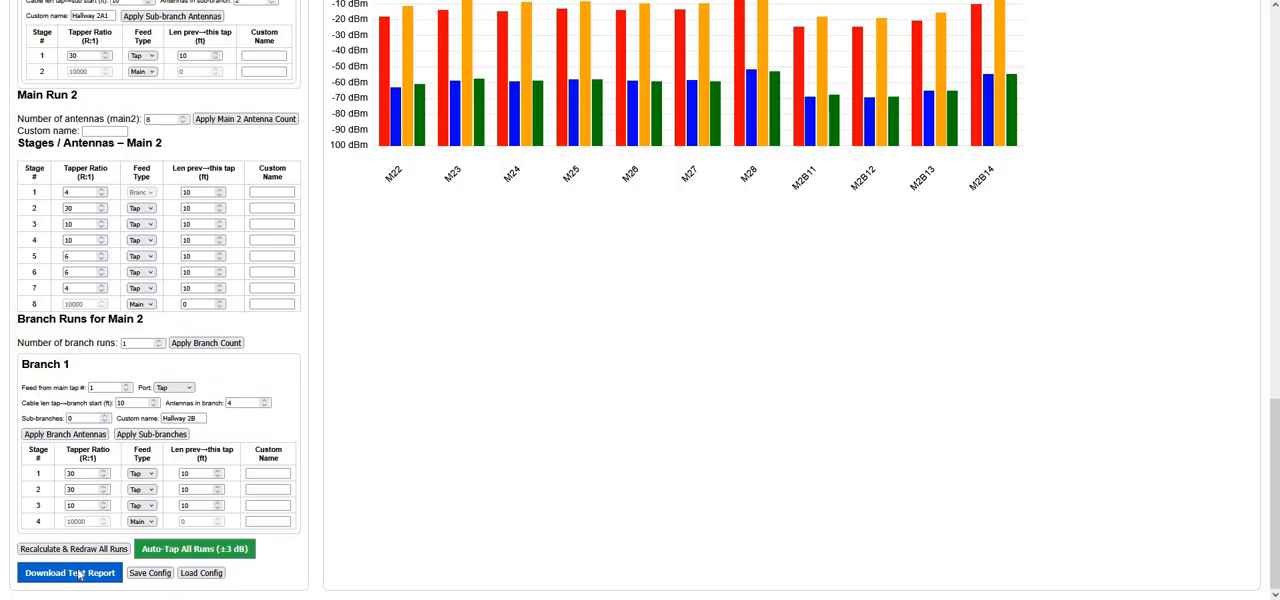
{"action": "left_click", "coordinate": [79, 578]}
{"action": "left_click_drag", "start_coordinate": [608, 10], "coordinate": [657, 0]}
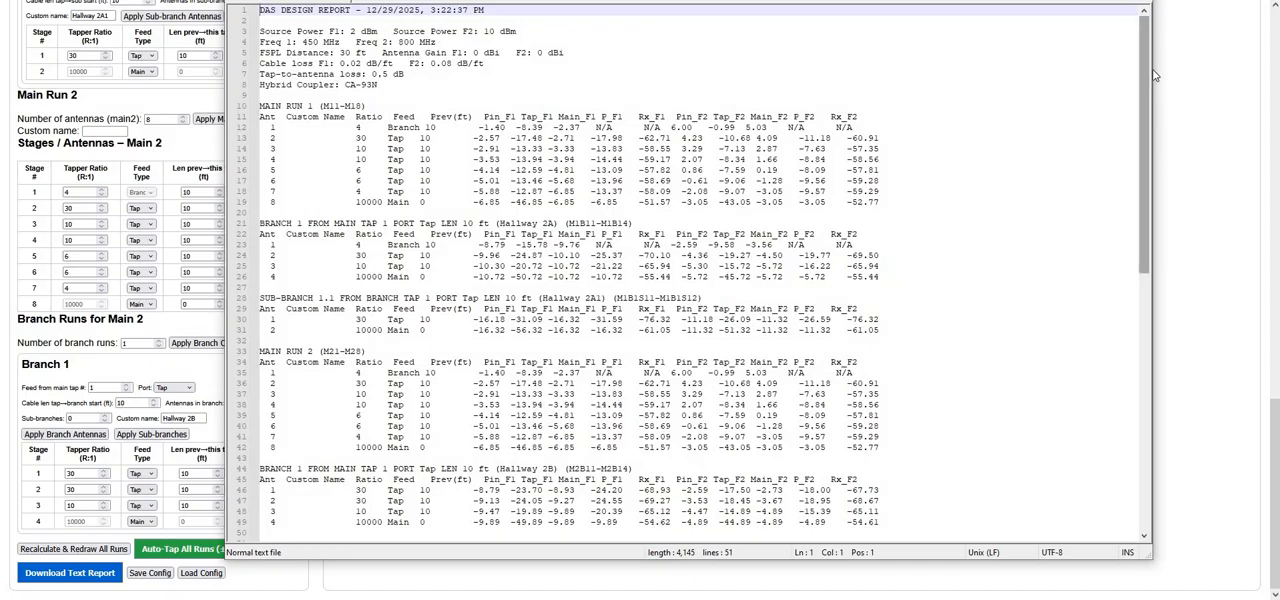
{"action": "mouse_move", "coordinate": [1153, 72]}
{"action": "left_mouse_down"}
{"action": "mouse_move", "coordinate": [1153, 232]}
{"action": "mouse_move", "coordinate": [1150, 92]}
{"action": "left_mouse_up"}
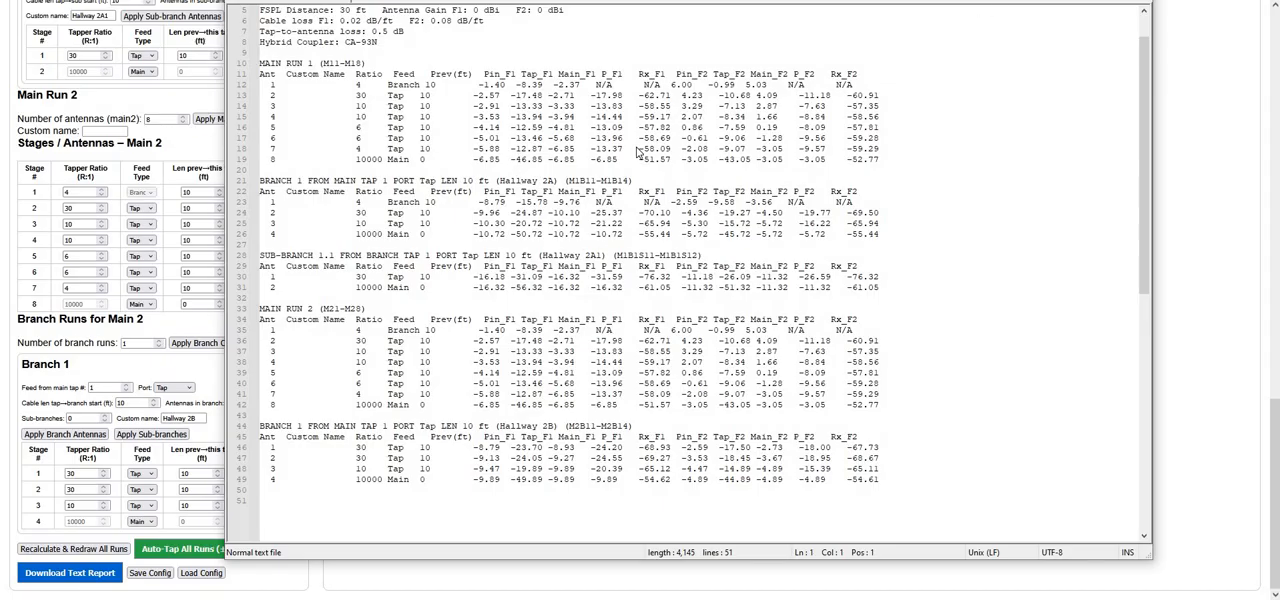
{"action": "key", "text": "alt+Tab"}
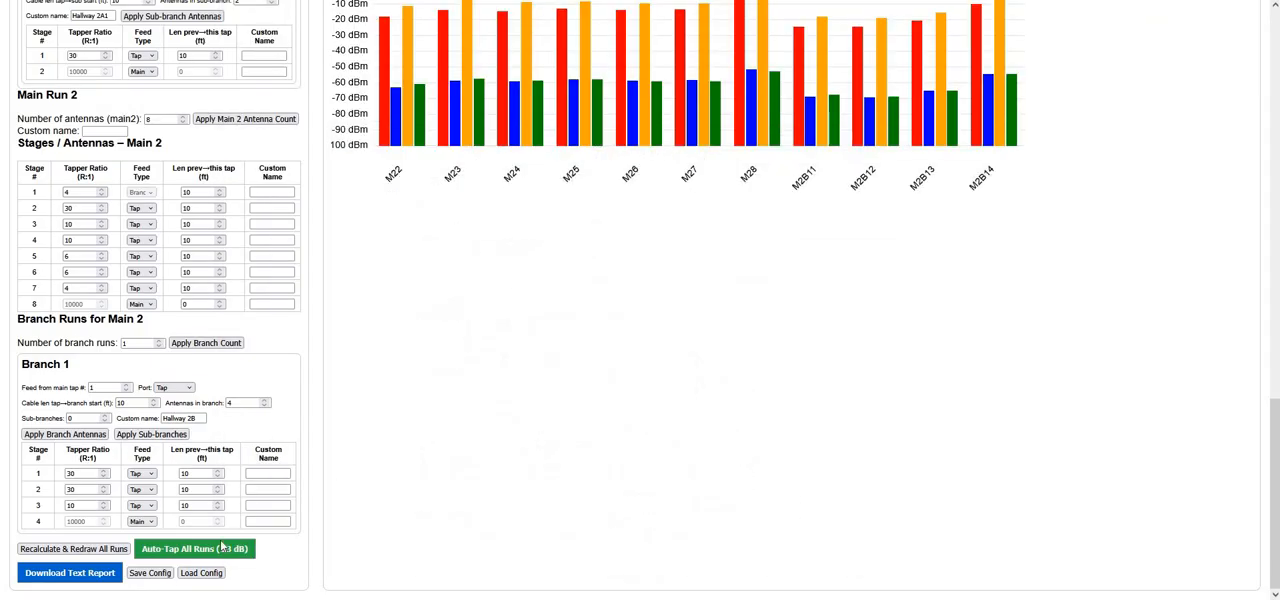
Save the DAS configuration to a file and open the file picker for loading a saved configuration, without loading one
{"action": "left_click", "coordinate": [153, 573]}
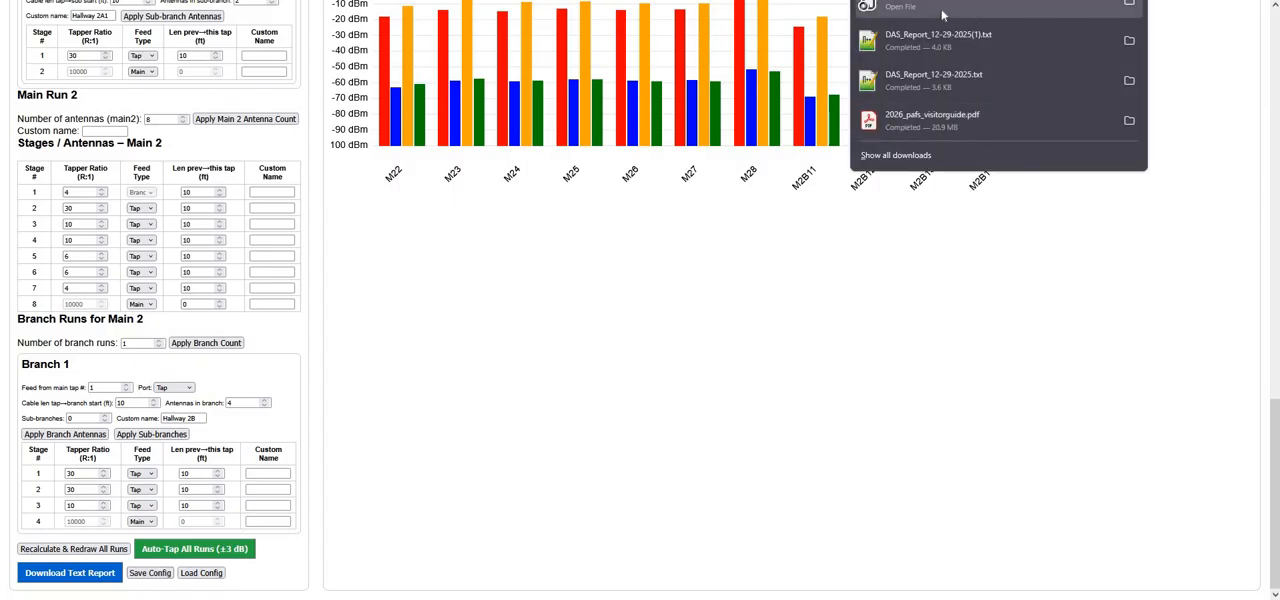
{"action": "left_click", "coordinate": [163, 545]}
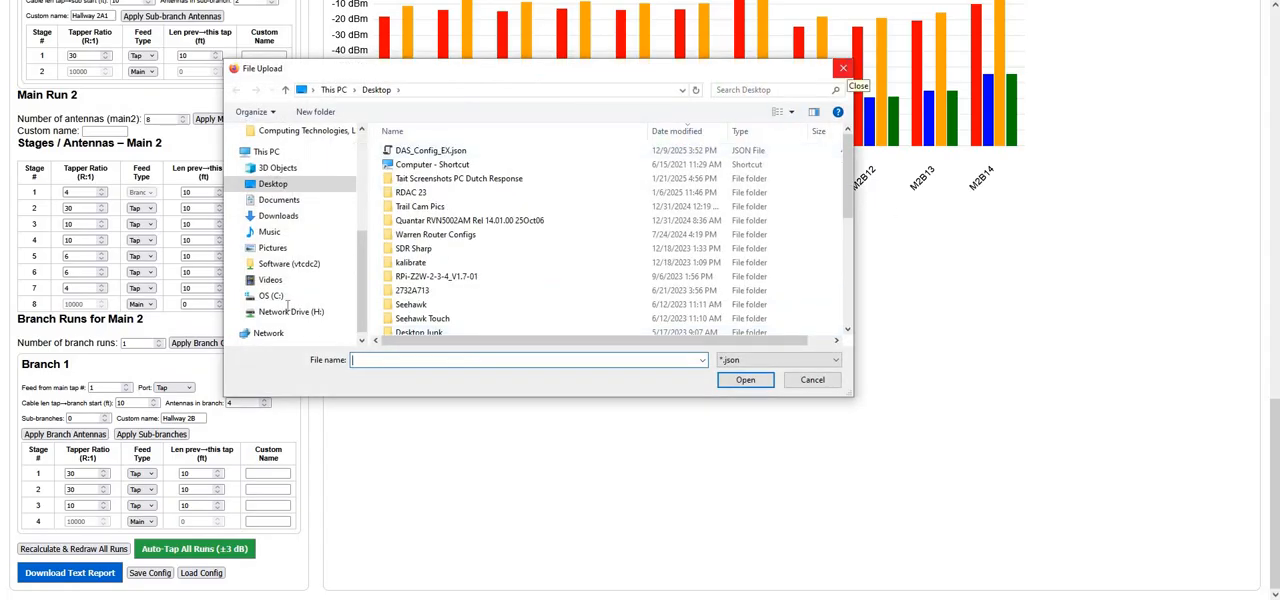
{"action": "key", "text": "Escape"}
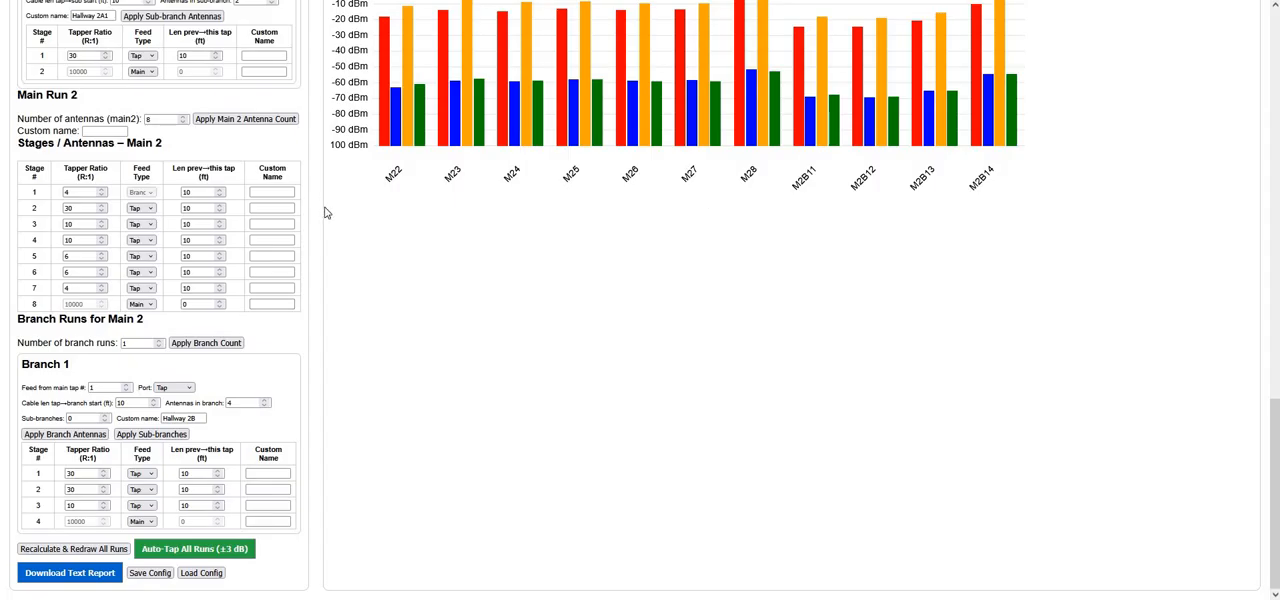
Review the complete DAS diagram with Main 1, Main 2, both named hallway branches and the sub-branch
{"action": "scroll", "coordinate": [294, 211], "scroll_direction": "up", "scroll_amount": 15}
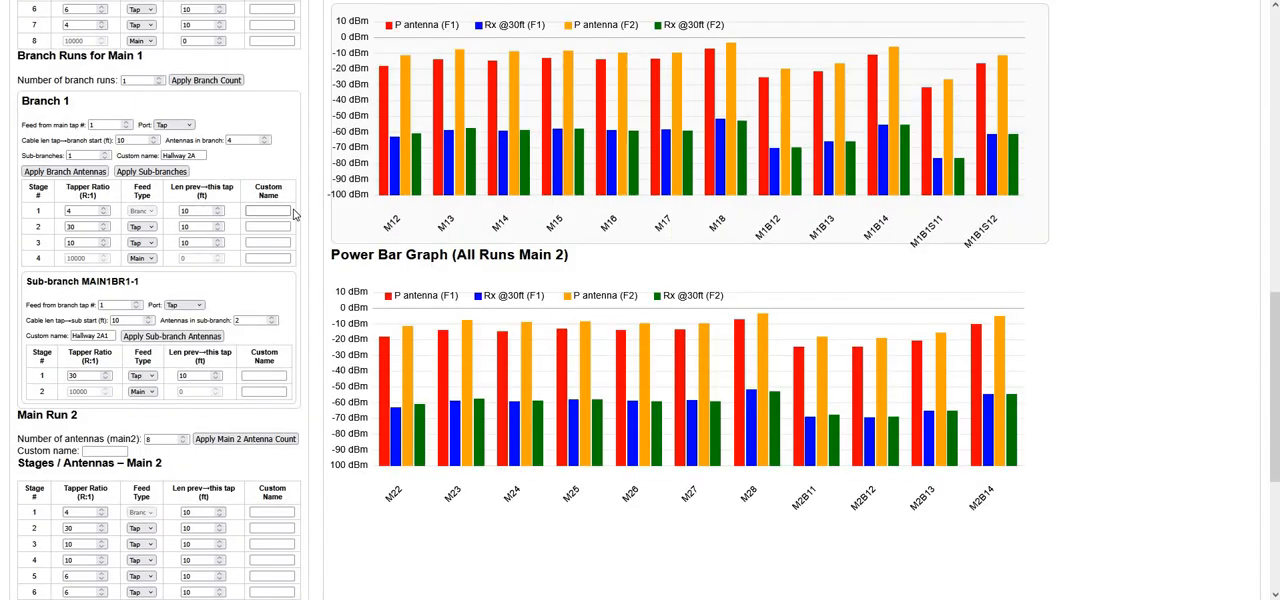
{"action": "scroll", "coordinate": [296, 214], "scroll_direction": "up", "scroll_amount": 3}
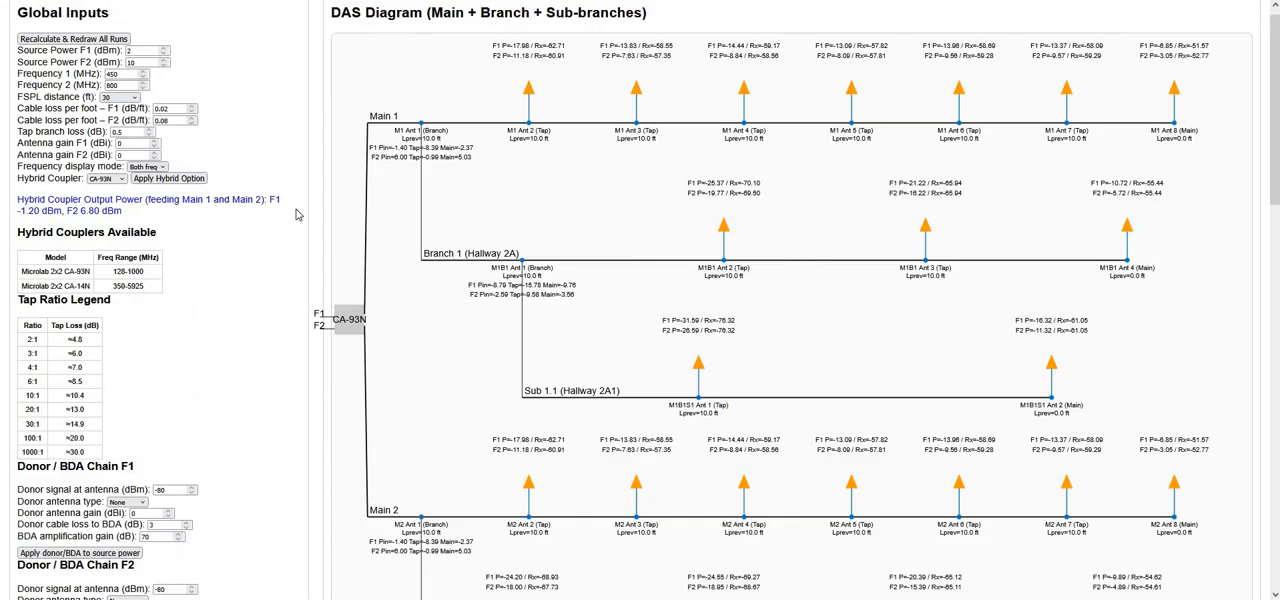
{"action": "scroll", "coordinate": [296, 214], "scroll_direction": "up", "scroll_amount": 1}
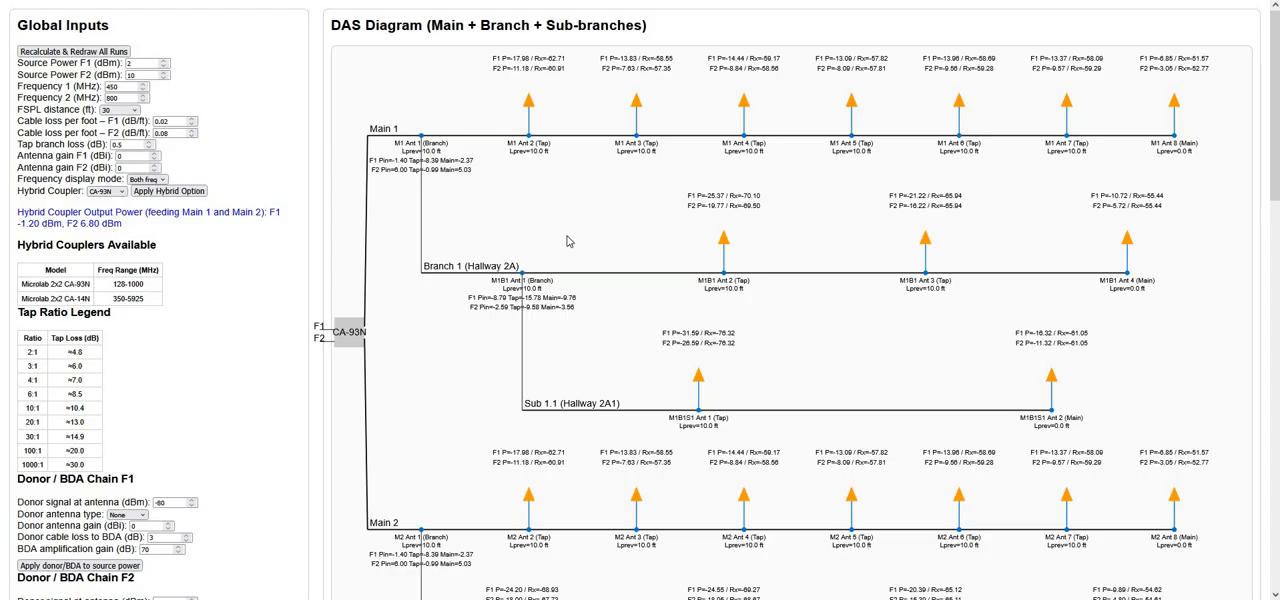
{"action": "scroll", "coordinate": [570, 237], "scroll_direction": "down", "scroll_amount": 3}
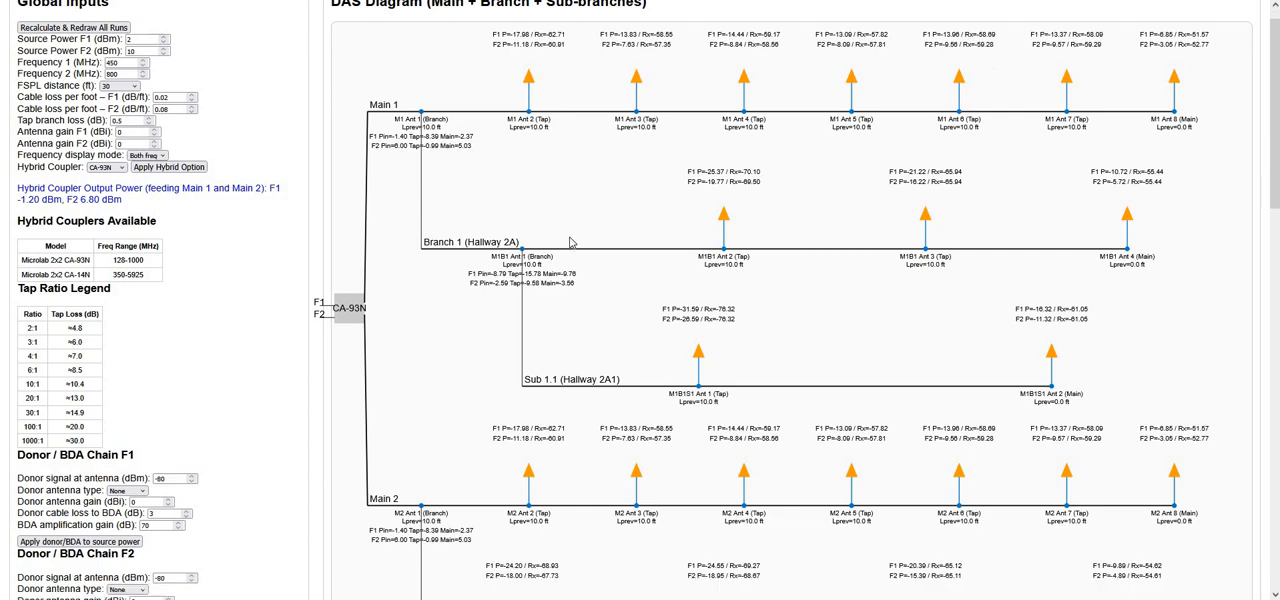
{"action": "scroll", "coordinate": [606, 237], "scroll_direction": "up", "scroll_amount": 3}
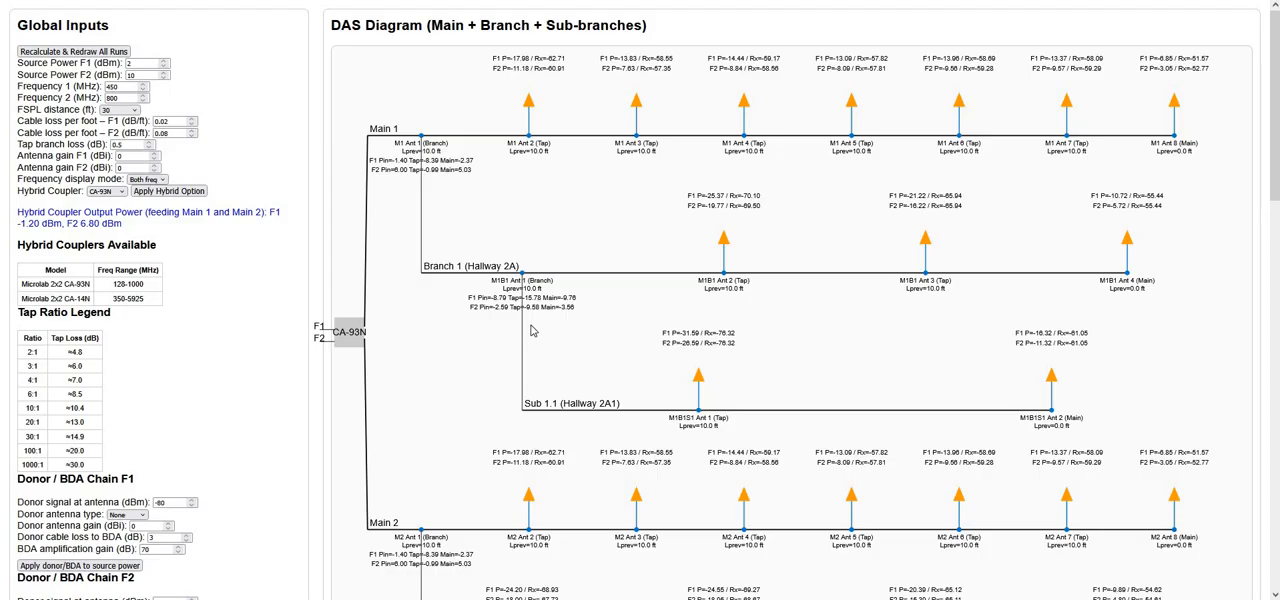
{"action": "scroll", "coordinate": [533, 335], "scroll_direction": "down", "scroll_amount": 3}
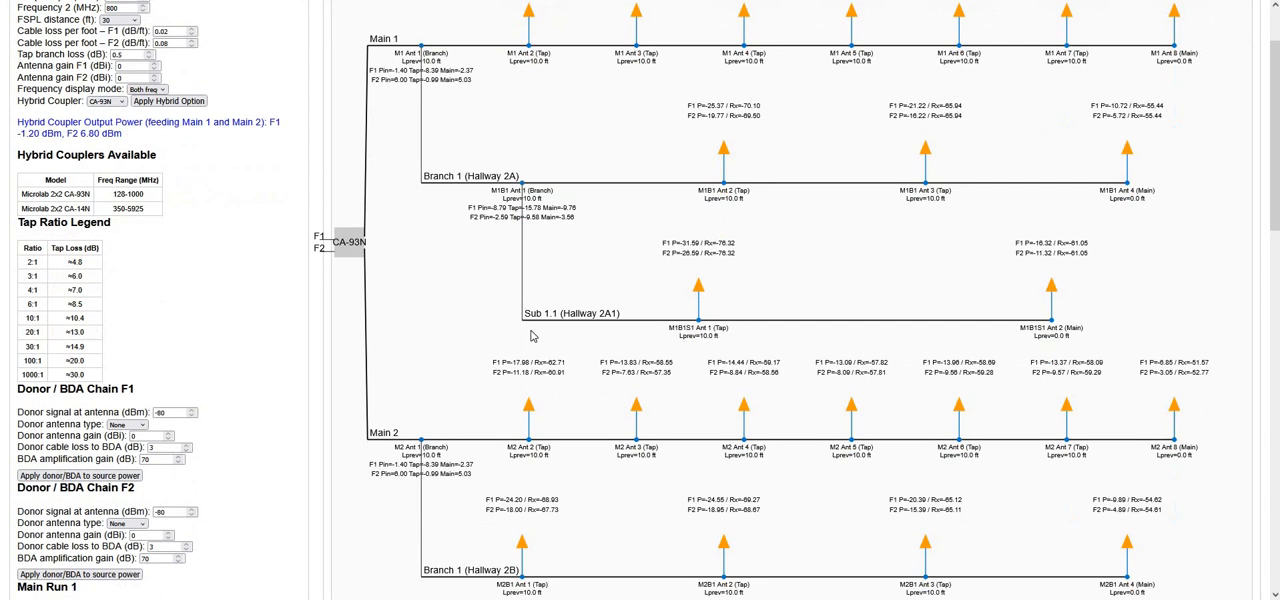
{"action": "scroll", "coordinate": [533, 337], "scroll_direction": "down", "scroll_amount": 5}
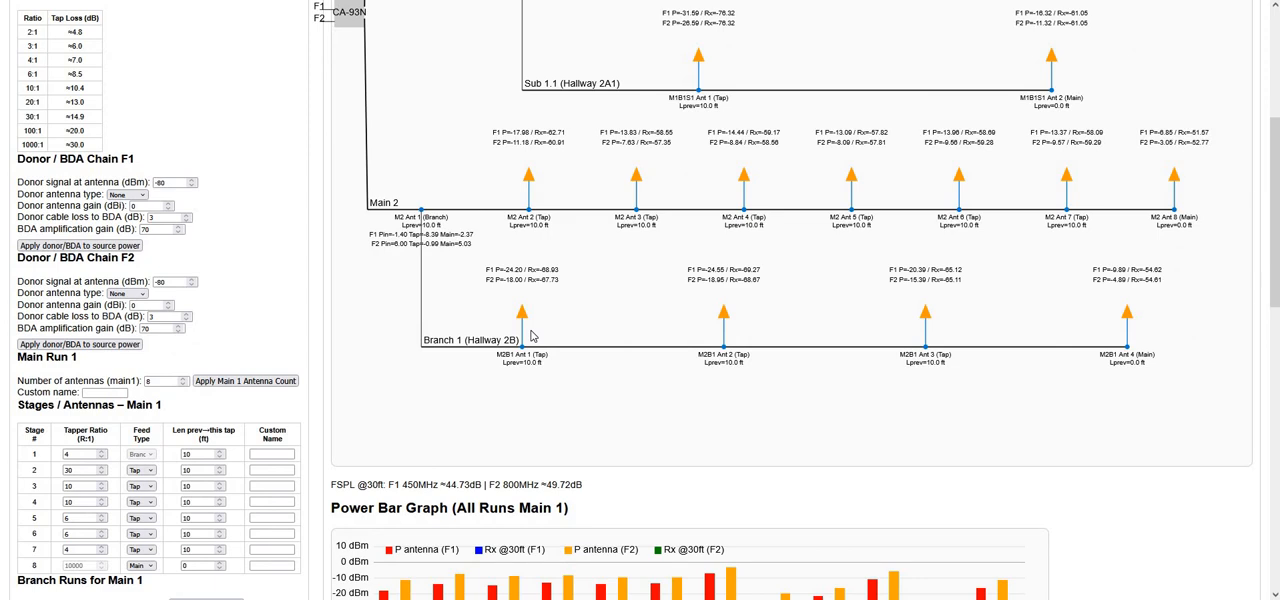
{"action": "scroll", "coordinate": [533, 337], "scroll_direction": "up", "scroll_amount": 8}
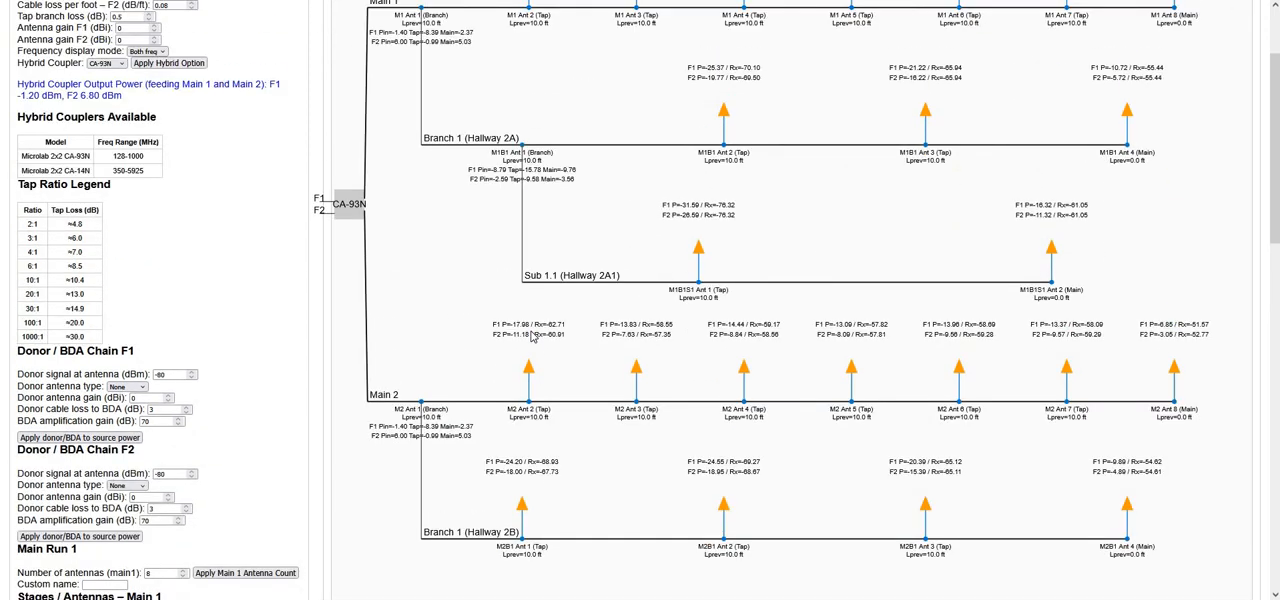